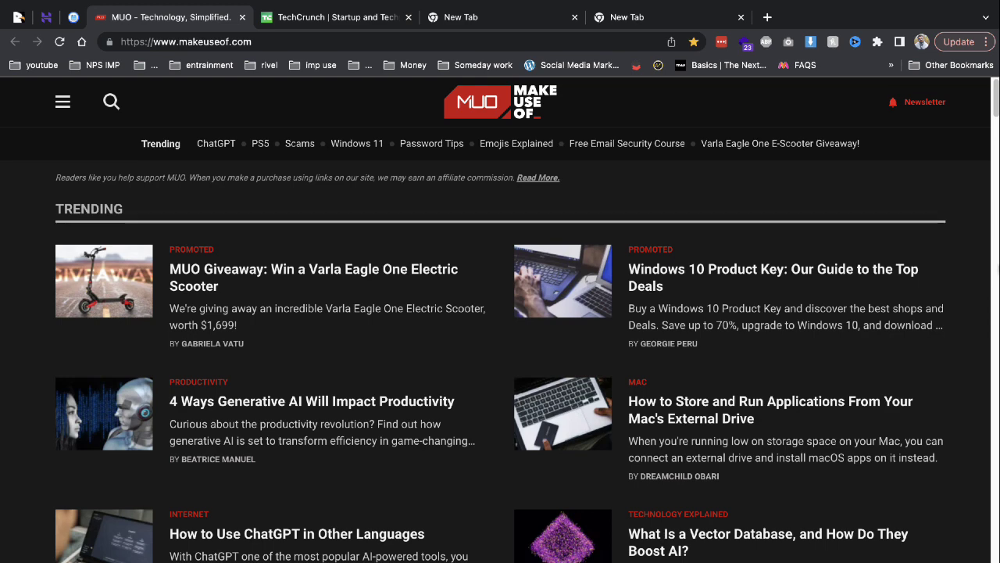
# Glance at the TechCrunch homepage, then bring up the CodeCanyon PressFly item page.
pyautogui.click(340, 17)
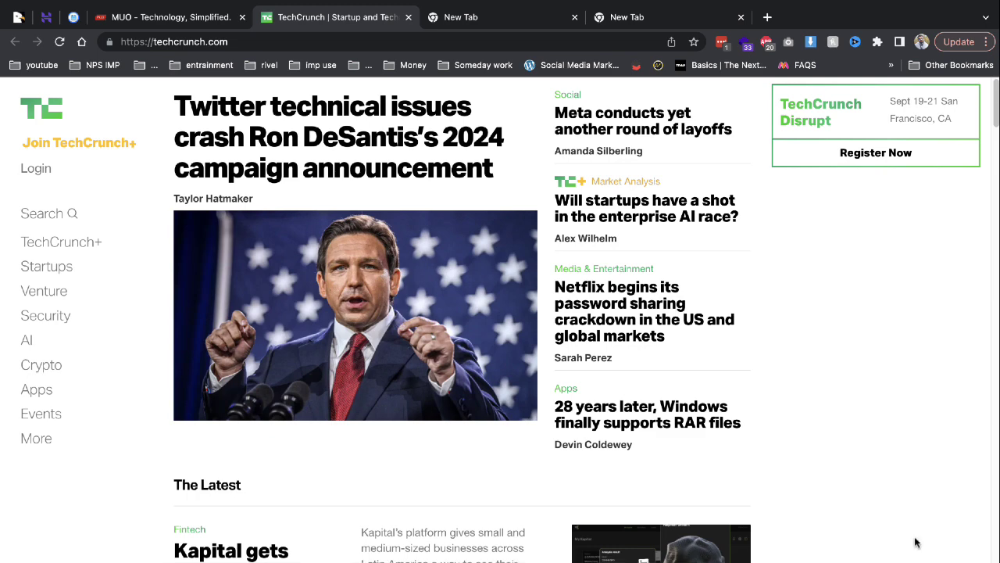
pyautogui.click(18, 21)
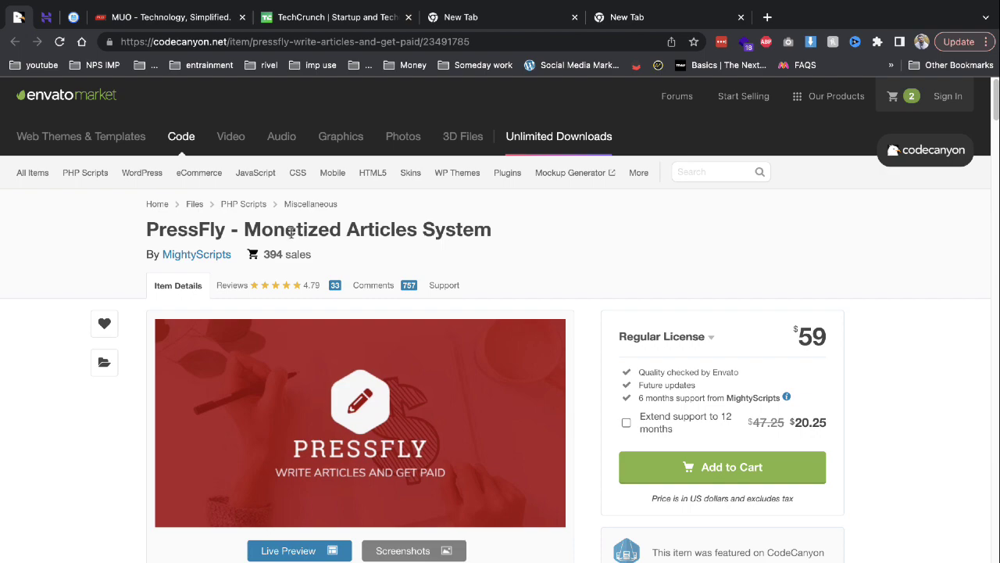
# Read through the PressFly item description, then bring up the careerpavers.com Hostinger hPanel dashboard.
pyautogui.scroll(-7, 466, 247)
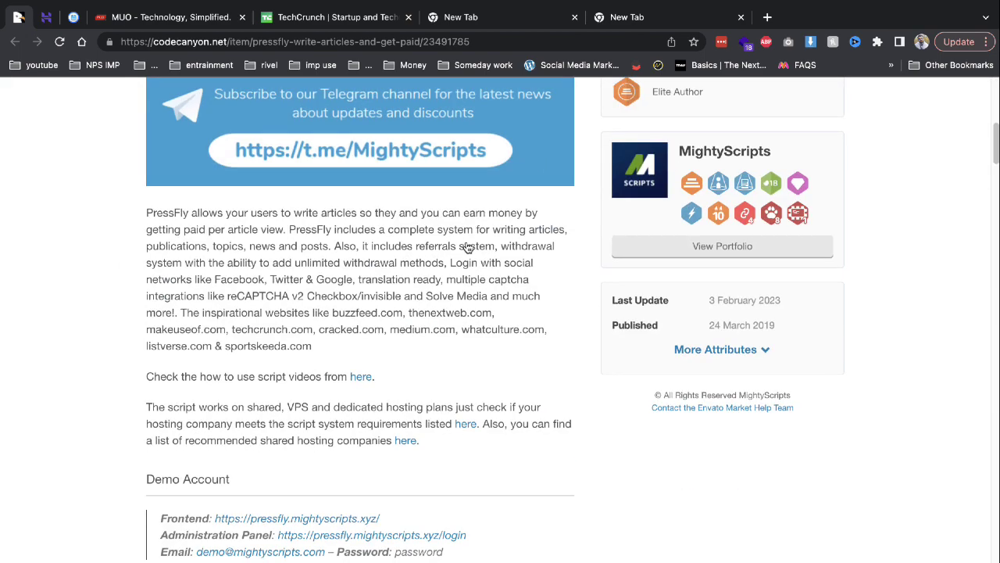
pyautogui.scroll(-2, 434, 256)
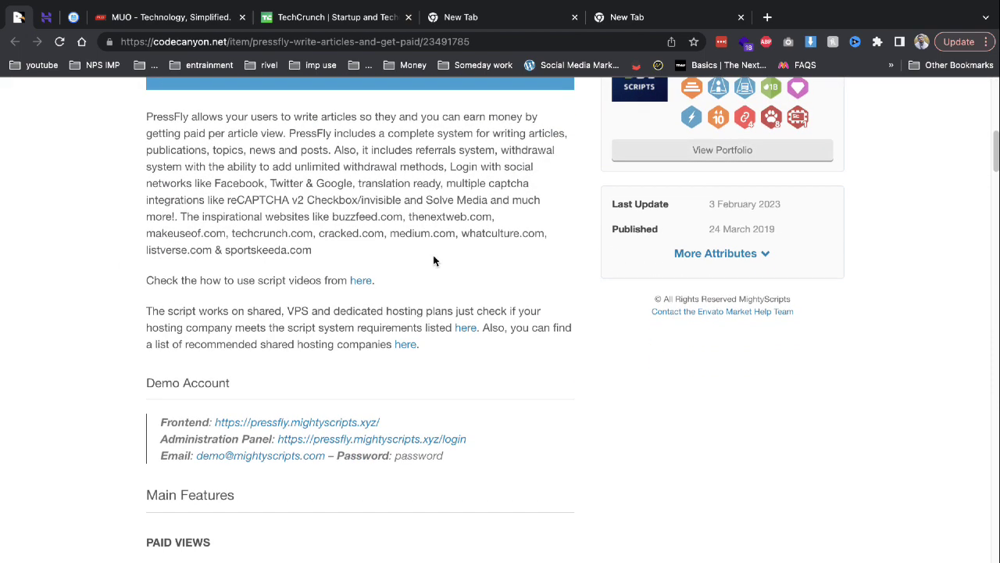
pyautogui.scroll(9, 434, 259)
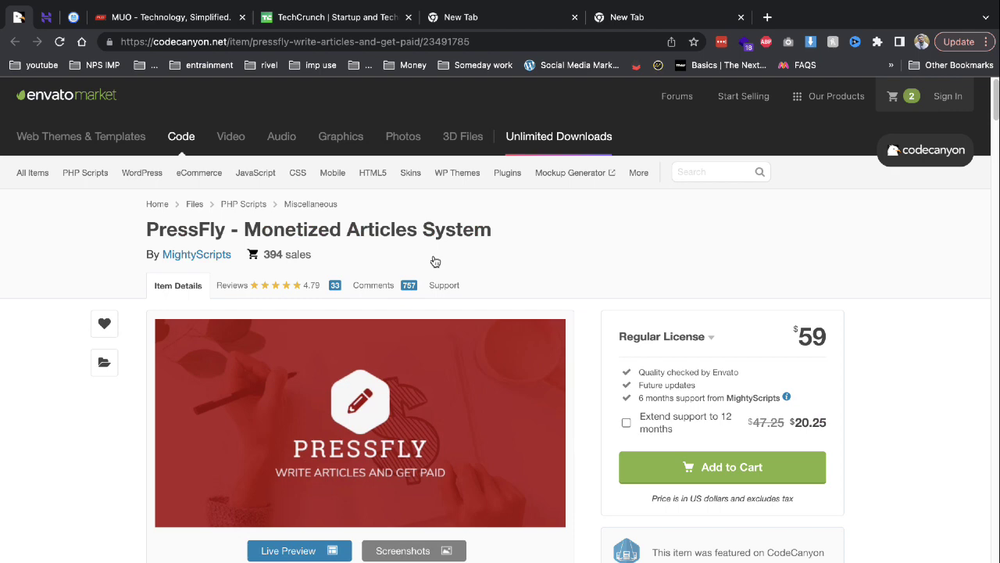
pyautogui.click(66, 19)
pyautogui.click(59, 20)
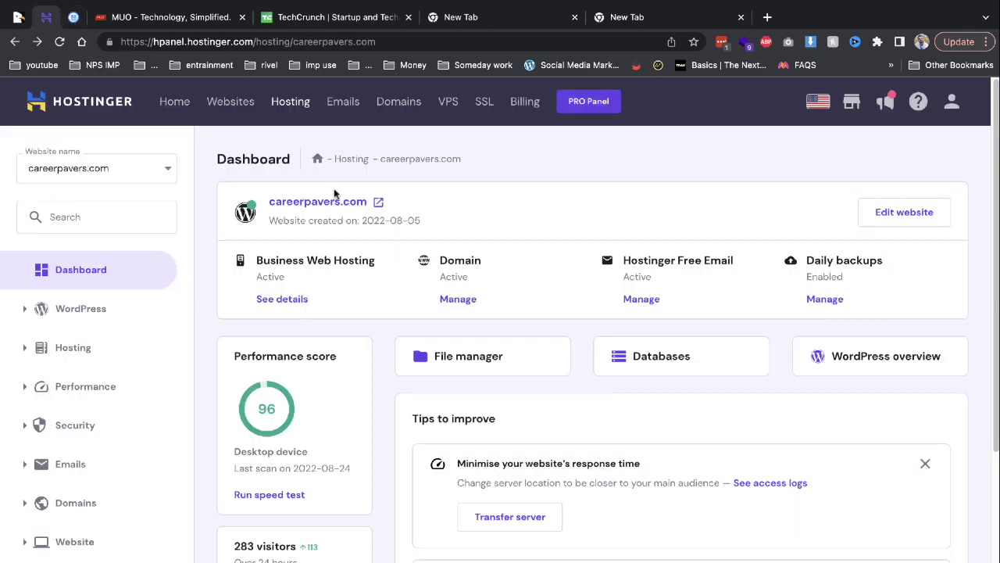
# Open hPanel's MySQL database management page, then return to the empty public_html/demo2 folder.
pyautogui.scroll(-3, 469, 333)
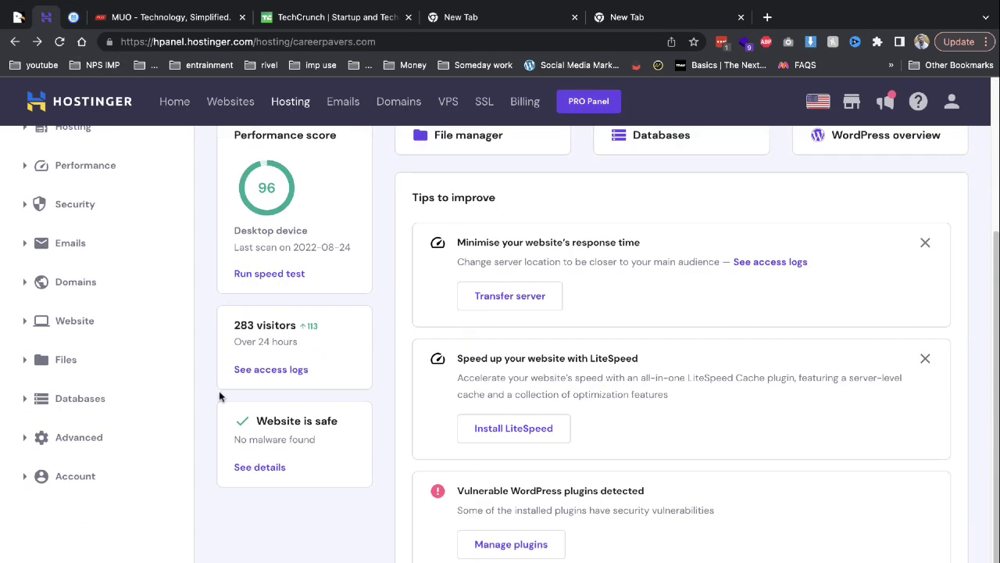
pyautogui.click(161, 399)
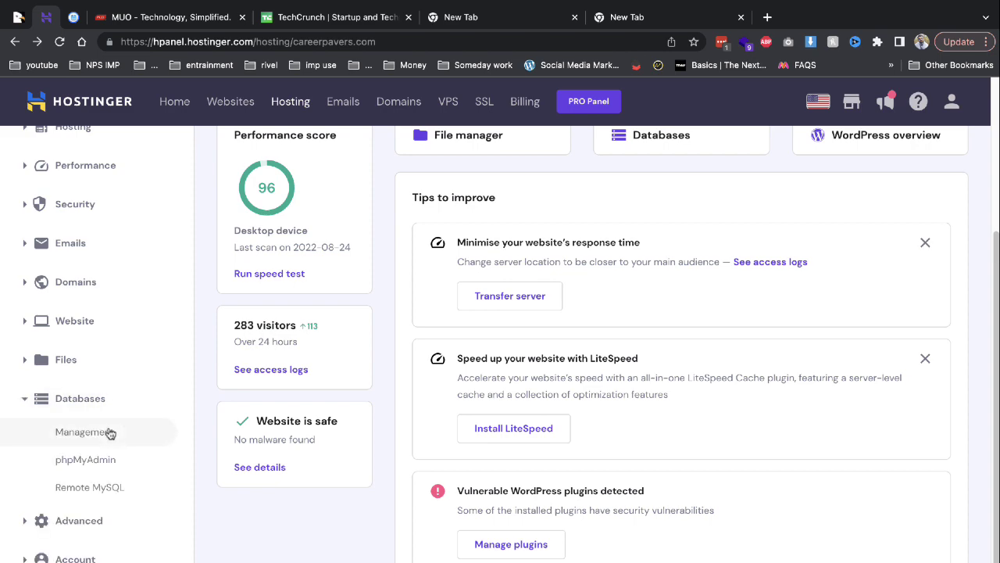
pyautogui.click(109, 432)
pyautogui.click(645, 357)
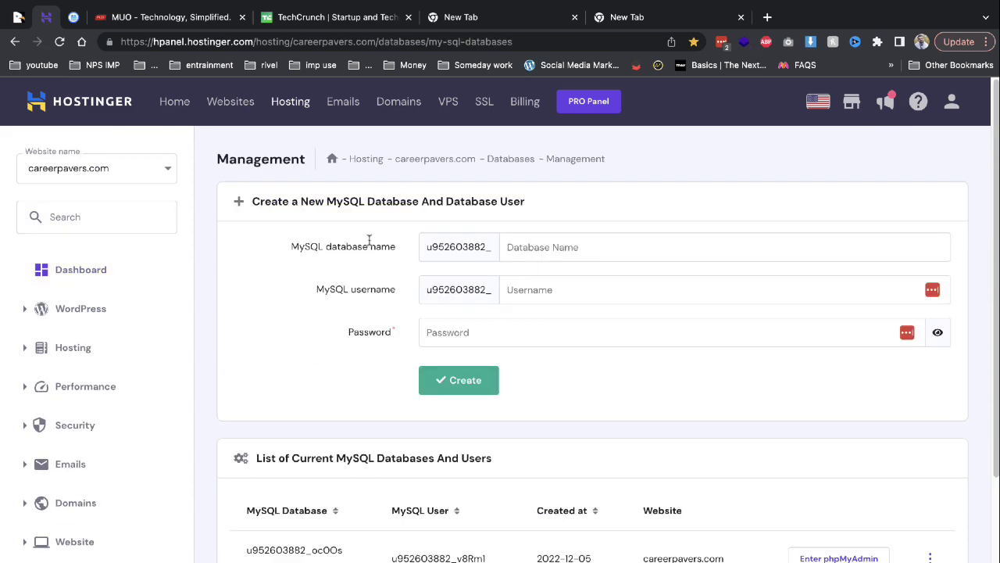
pyautogui.click(129, 18)
pyautogui.click(78, 17)
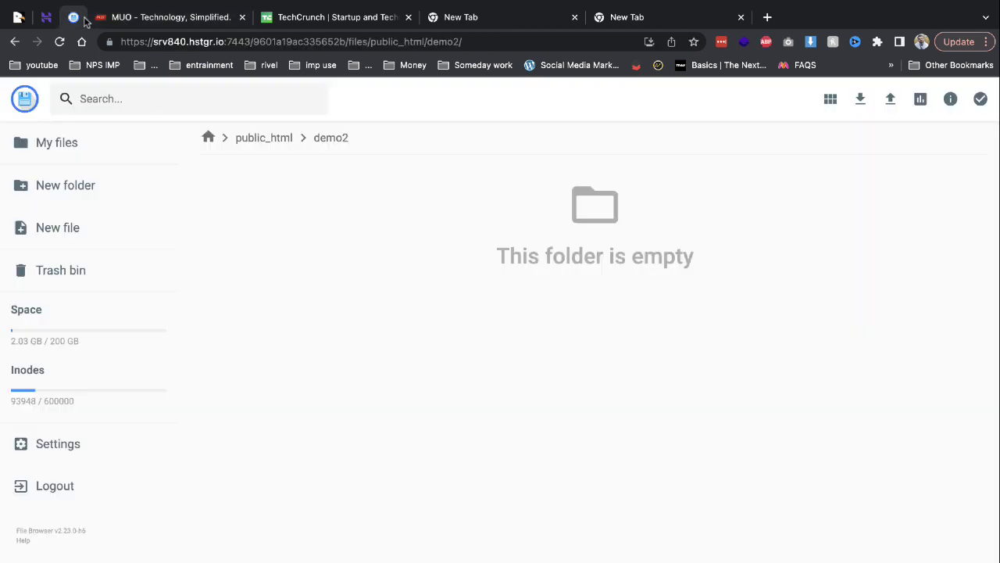
# Close the MakeUseOf, TechCrunch and two empty new tabs.
pyautogui.click(243, 17)
pyautogui.click(243, 17)
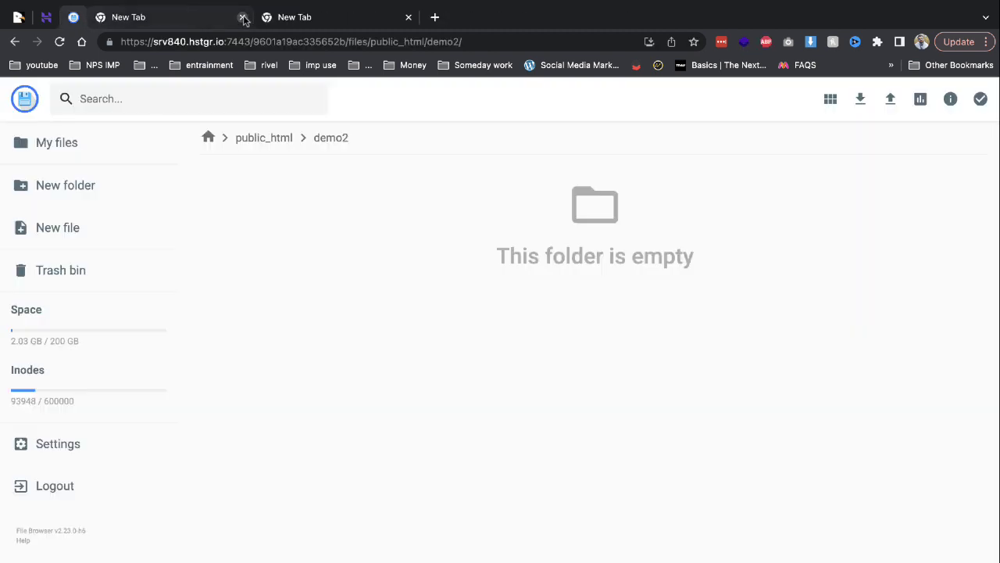
pyautogui.click(243, 18)
pyautogui.click(243, 18)
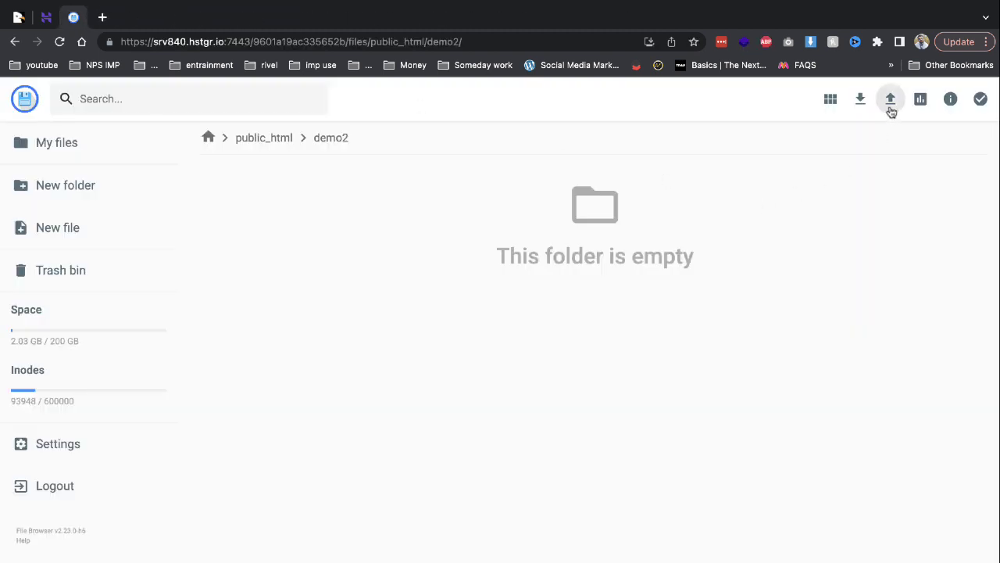
# Upload PressFly.zip from the Desktop into the demo2 folder.
pyautogui.click(890, 100)
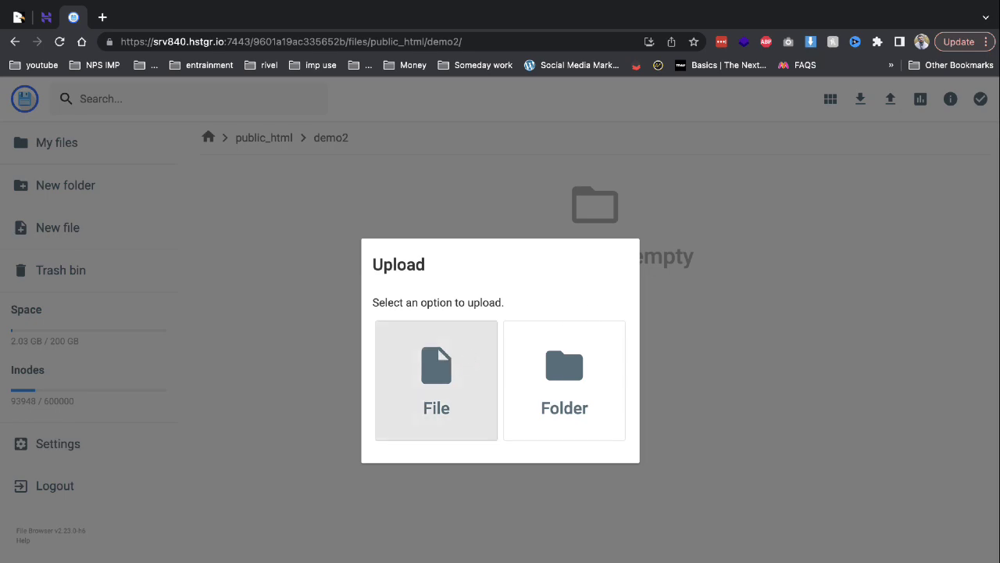
pyautogui.click(469, 359)
pyautogui.scroll(-1, 388, 307)
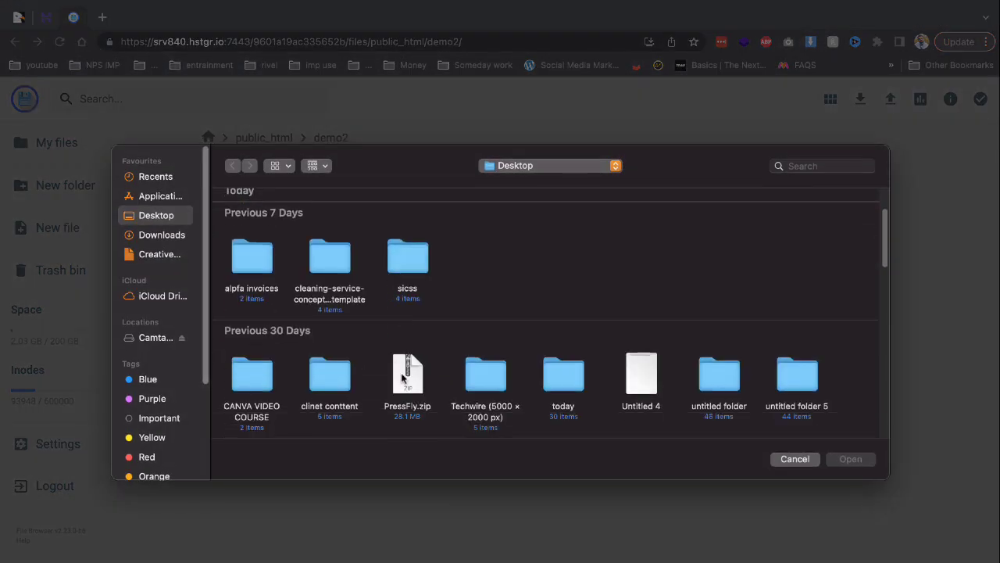
pyautogui.doubleClick(402, 375)
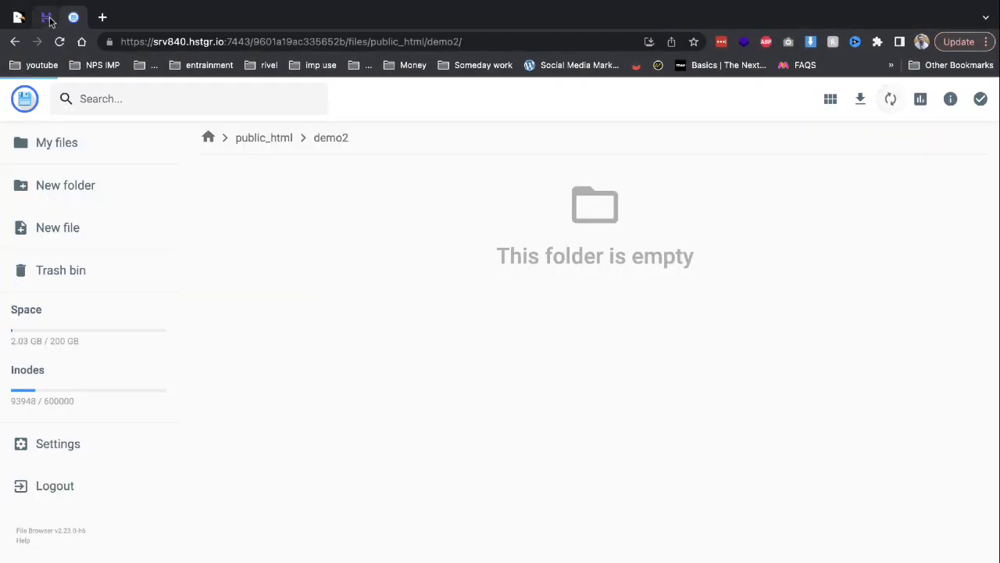
pyautogui.click(46, 17)
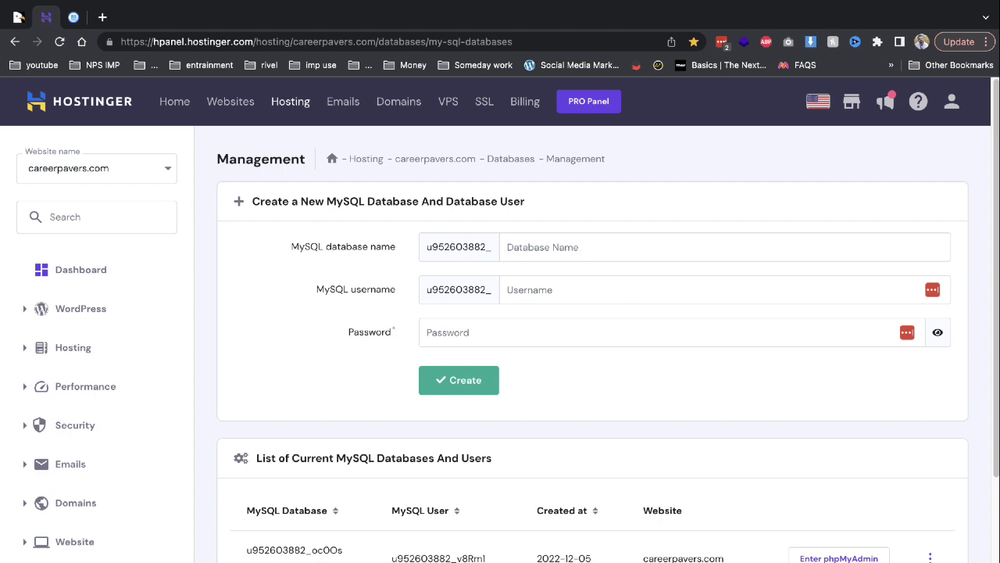
# Create MySQL database demo2 with user demo2 and a password, dismissing the password suggestion.
pyautogui.write('demdem')
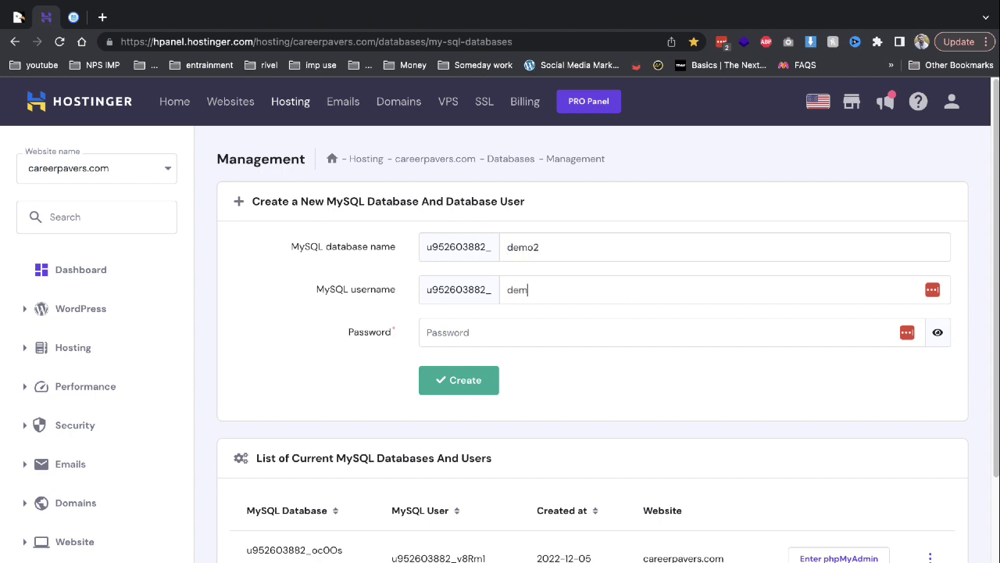
pyautogui.press('Tab')
pyautogui.write('•••••')
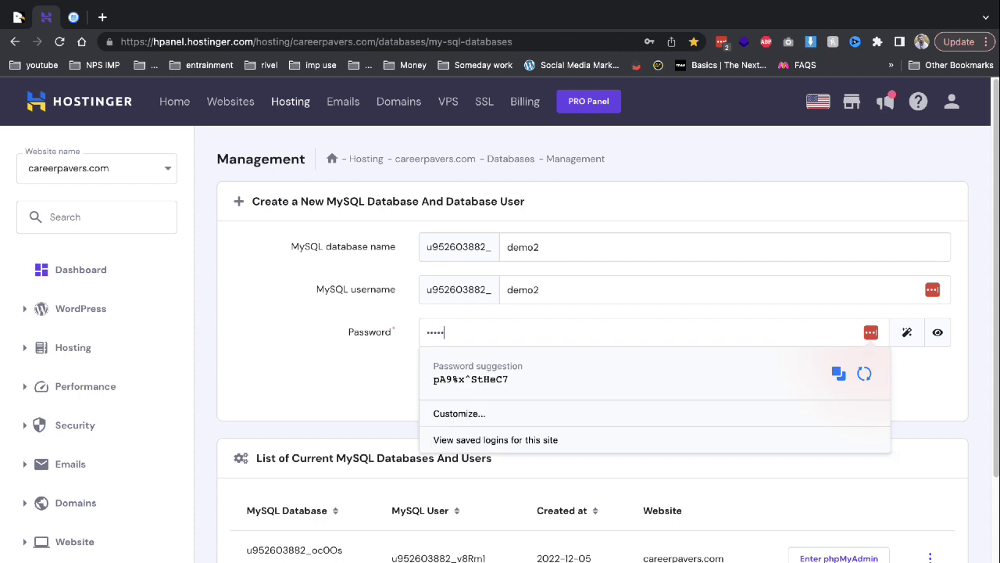
pyautogui.press('Return')
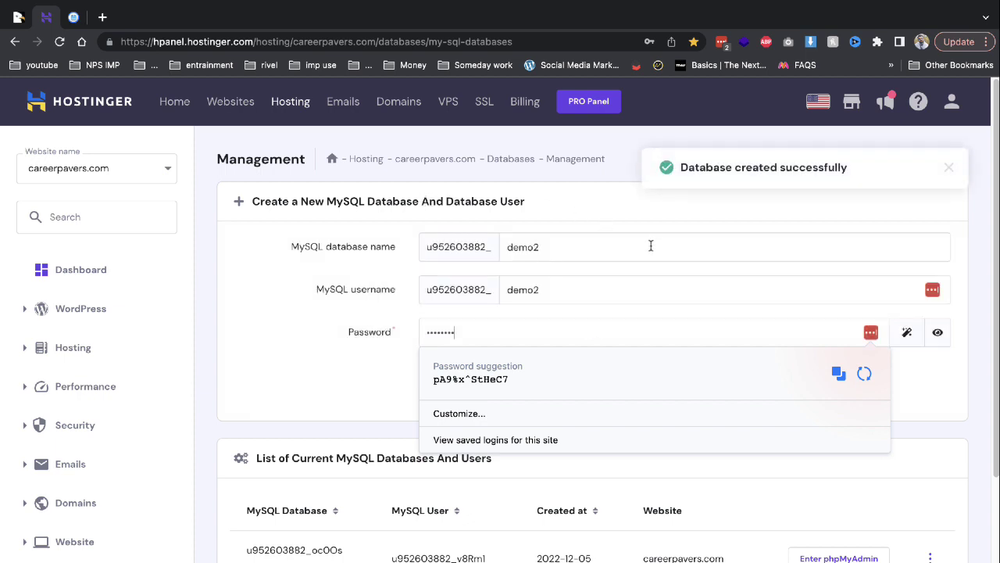
pyautogui.click(650, 245)
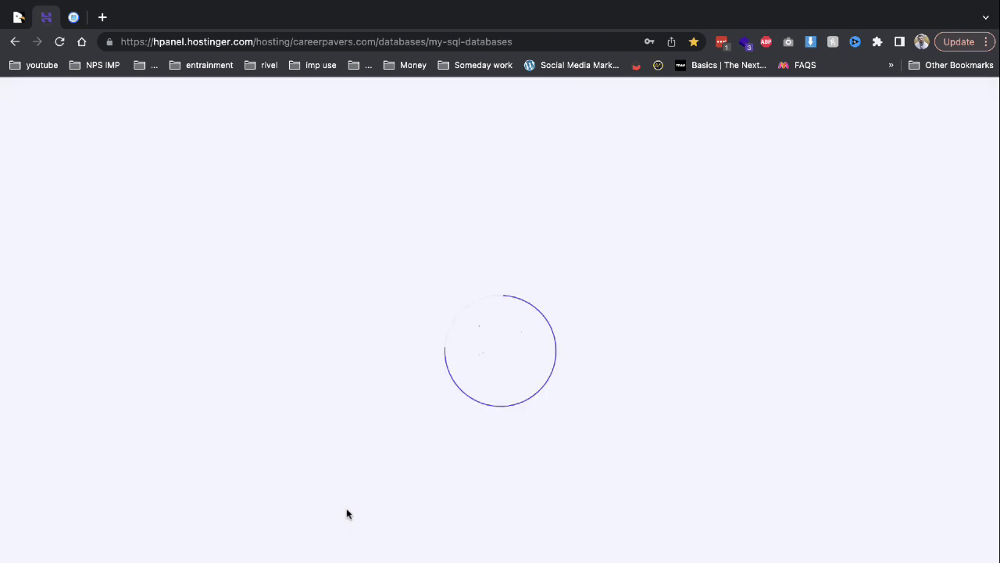
# Extract PressFly.zip, choosing the demo2 folder as the destination.
pyautogui.click(74, 17)
pyautogui.rightClick(216, 205)
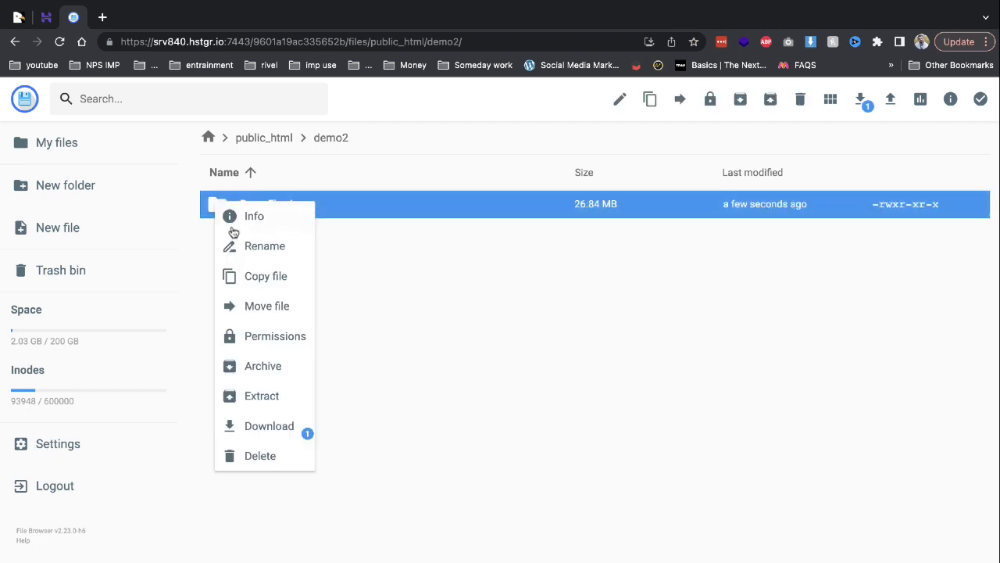
pyautogui.click(289, 402)
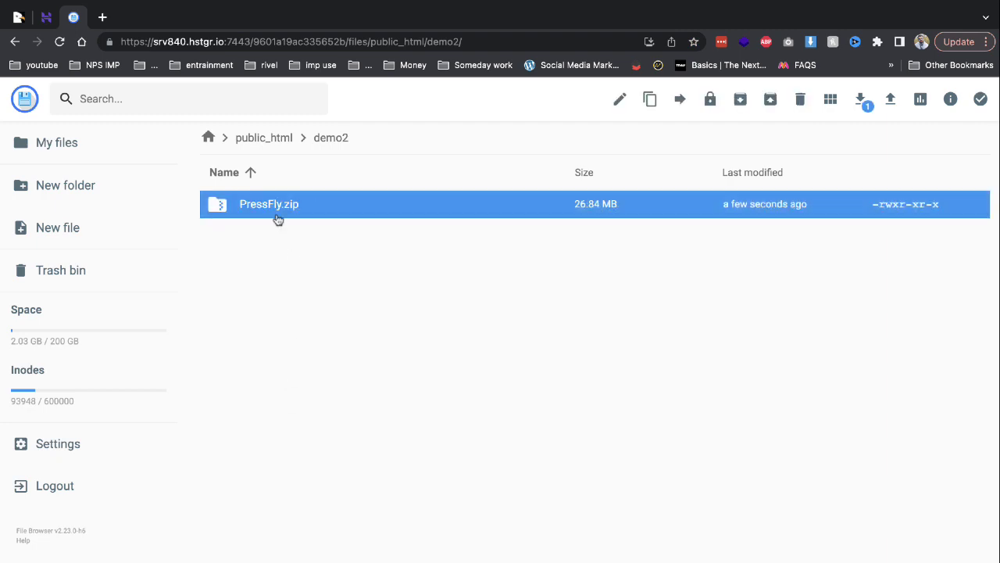
pyautogui.rightClick(276, 212)
pyautogui.click(307, 401)
pyautogui.write('demo2')
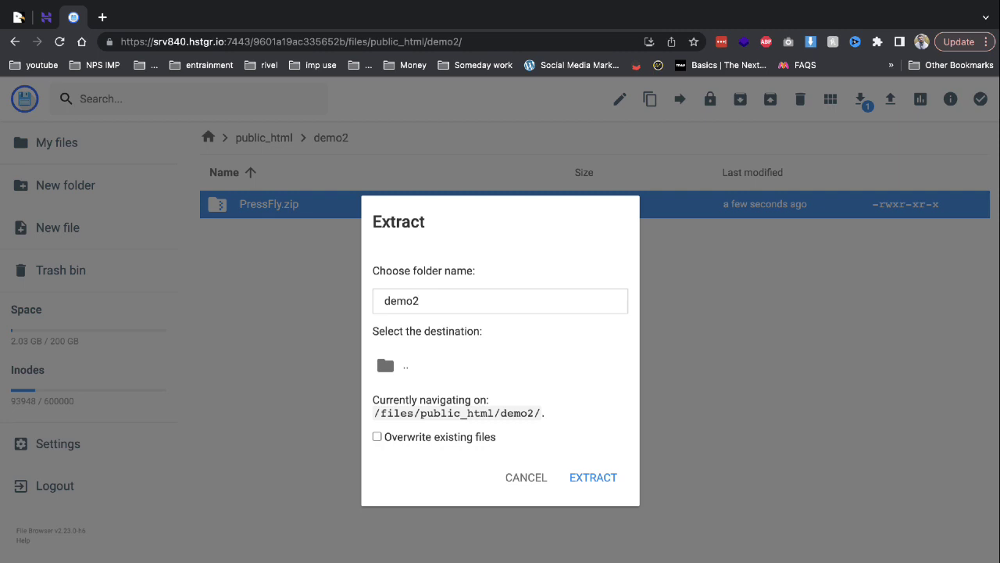
pyautogui.click(425, 378)
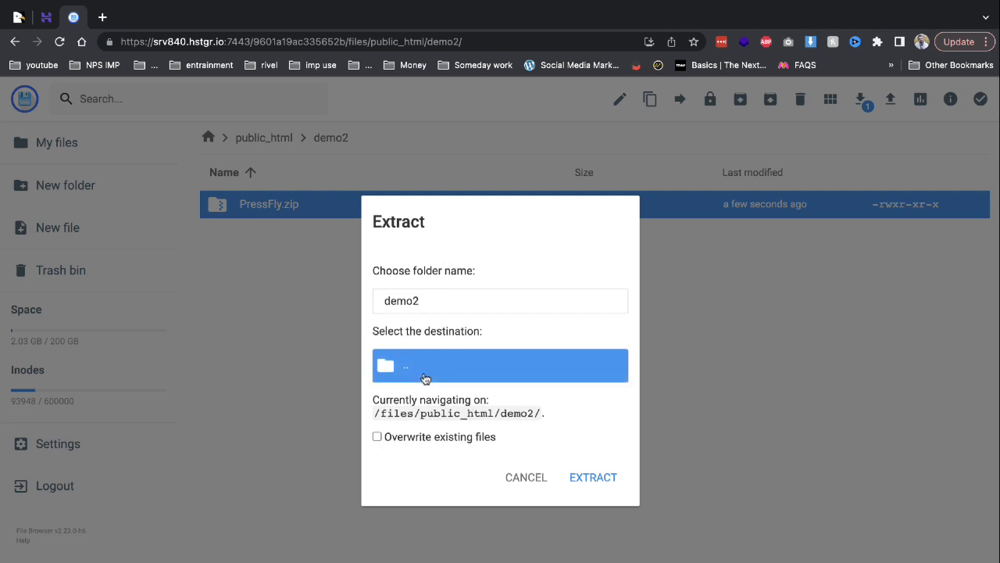
pyautogui.click(592, 486)
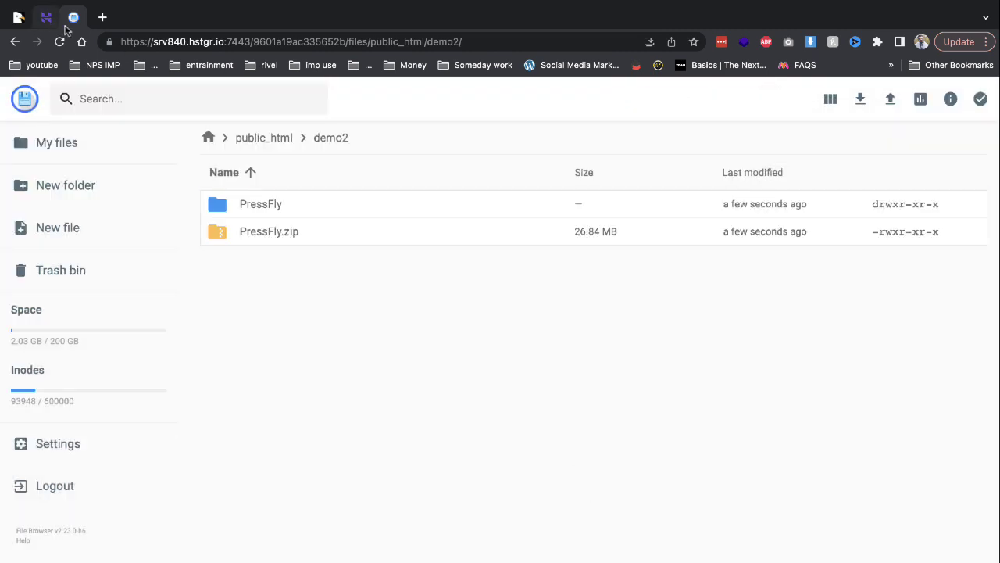
# Move all nine extracted PressFly items up into the demo2 folder.
pyautogui.doubleClick(351, 218)
pyautogui.hotkey('ctrl', 'a')
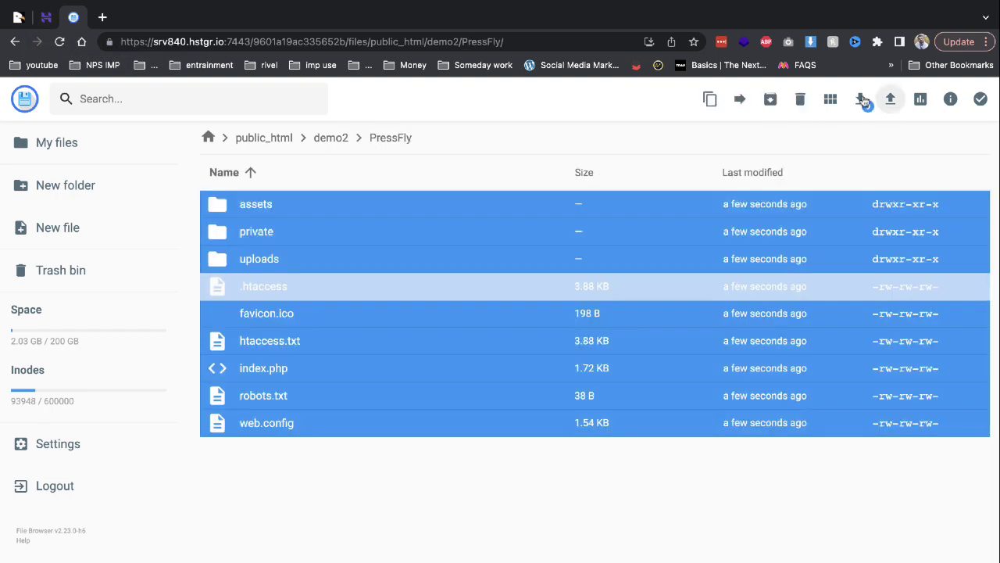
pyautogui.click(739, 100)
pyautogui.click(453, 273)
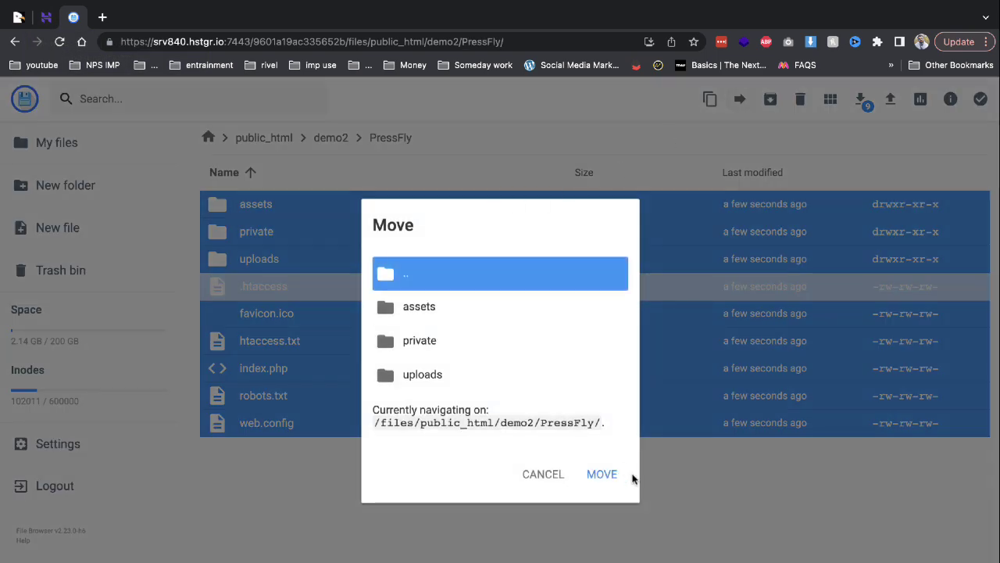
pyautogui.click(620, 476)
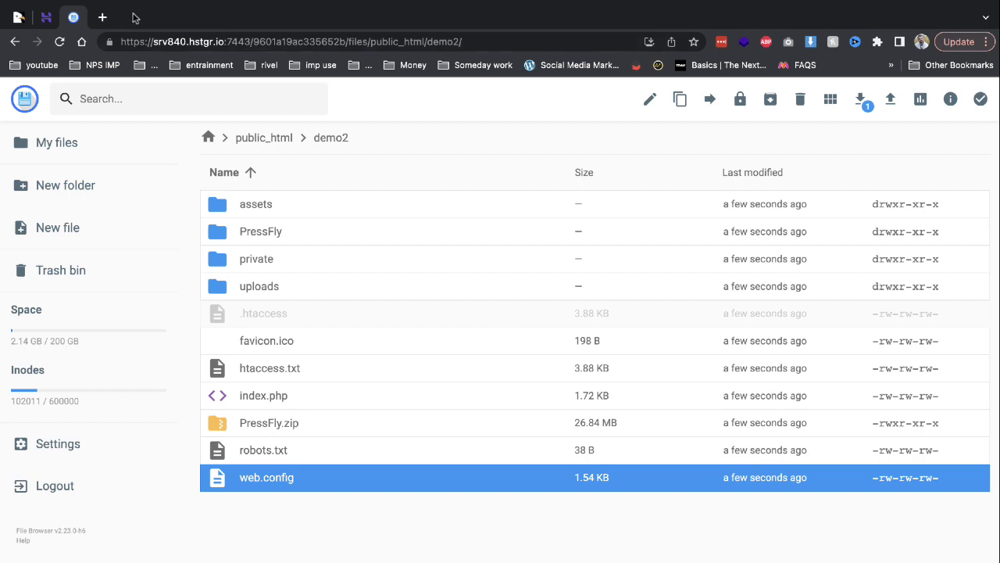
pyautogui.click(110, 17)
# Load demo2.careerpavers.com in a new tab, then close that still-loading tab.
pyautogui.write('demo2.careerpavers.com')
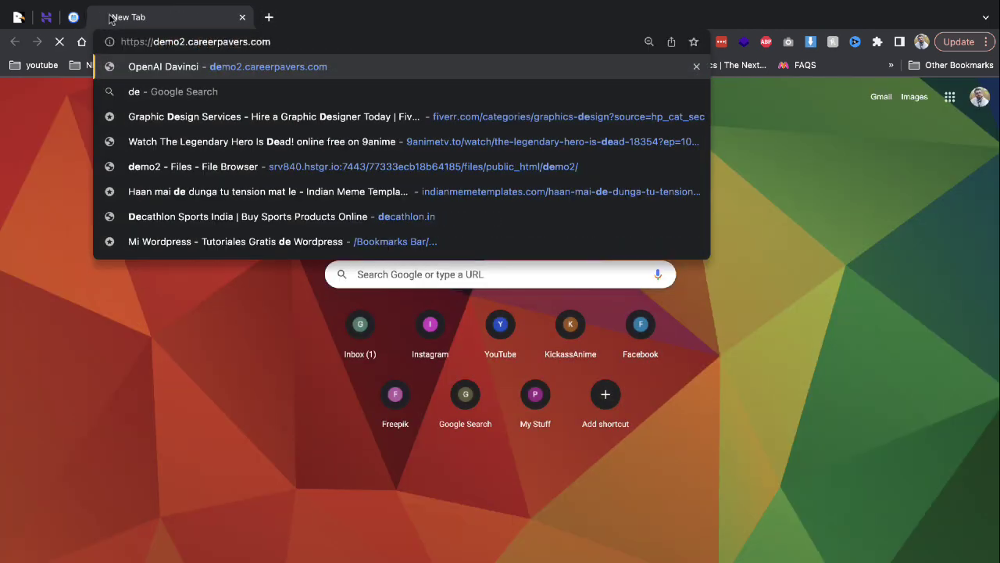
pyautogui.press('Return')
pyautogui.rightClick(81, 17)
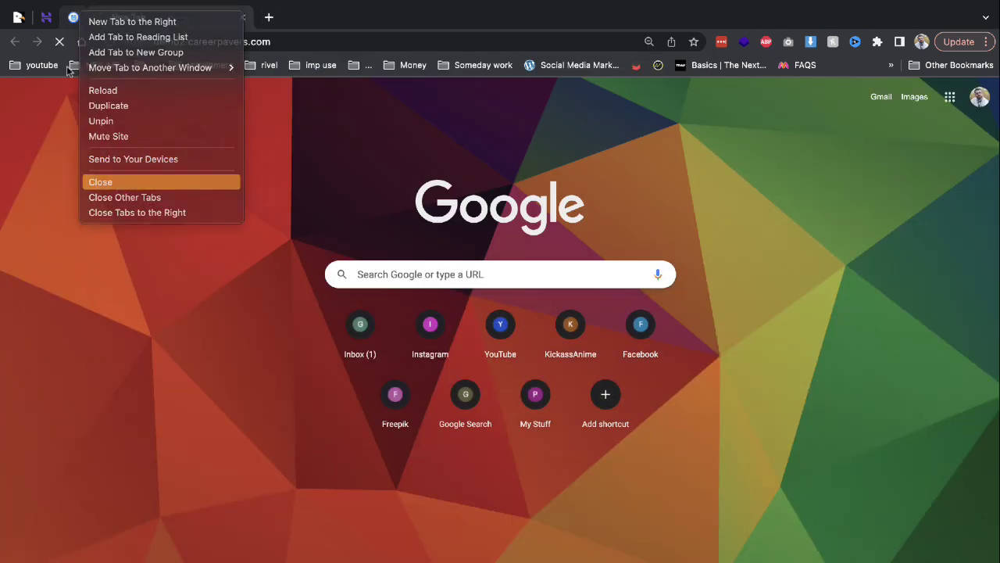
pyautogui.click(116, 179)
# Copy the demo2 database name from hPanel's MySQL Databases page and return to the installer.
pyautogui.click(19, 17)
pyautogui.click(46, 18)
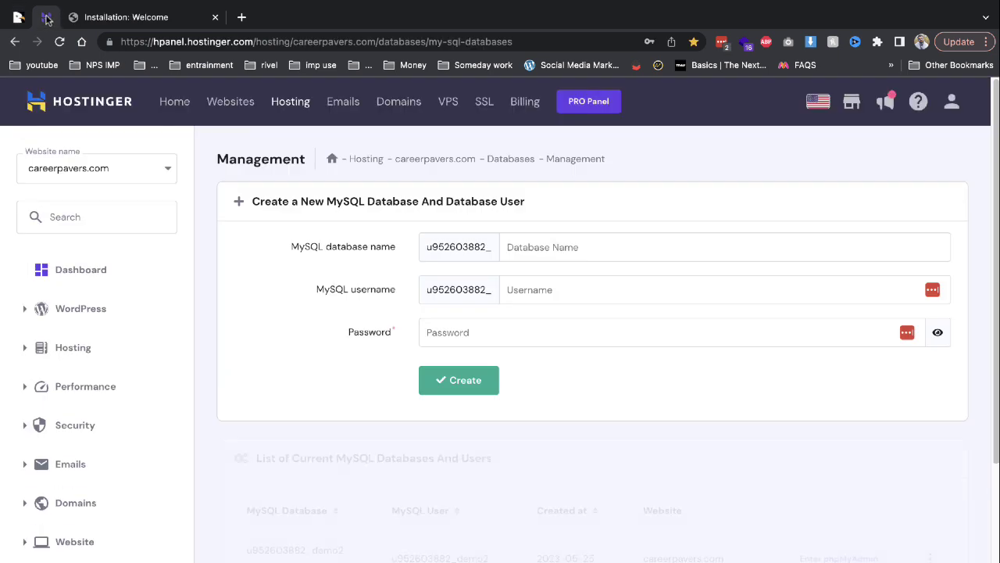
pyautogui.doubleClick(315, 549)
pyautogui.hotkey('ctrl', 'c')
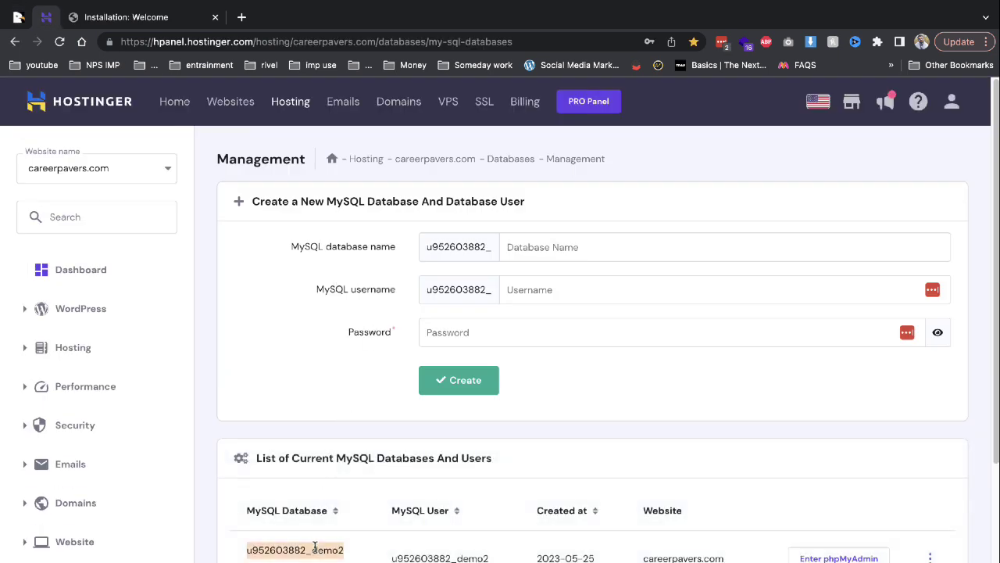
pyautogui.click(103, 18)
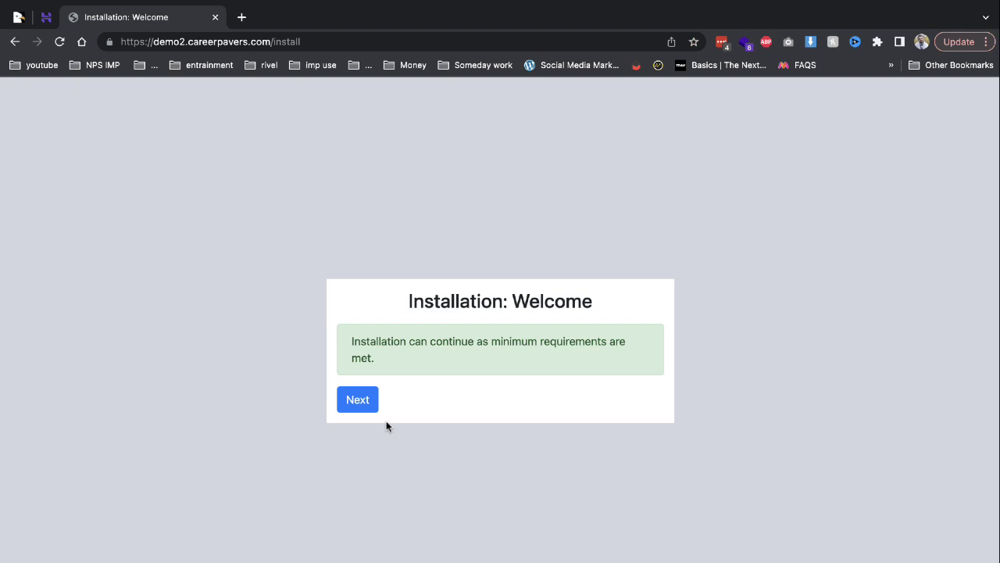
# Pass the requirements check and submit Database Username and Database Name demo2 with the password.
pyautogui.click(346, 407)
pyautogui.click(346, 413)
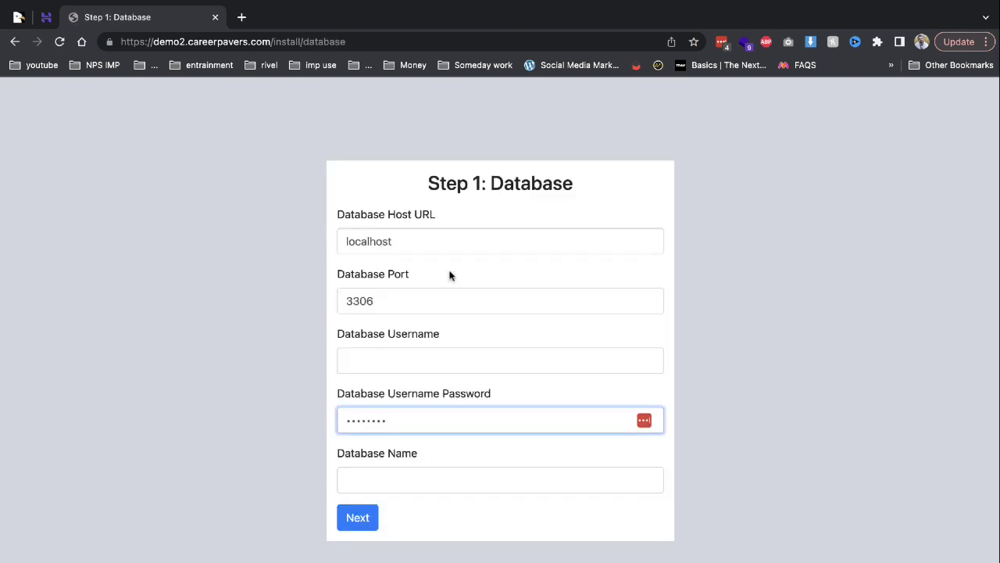
pyautogui.click(356, 364)
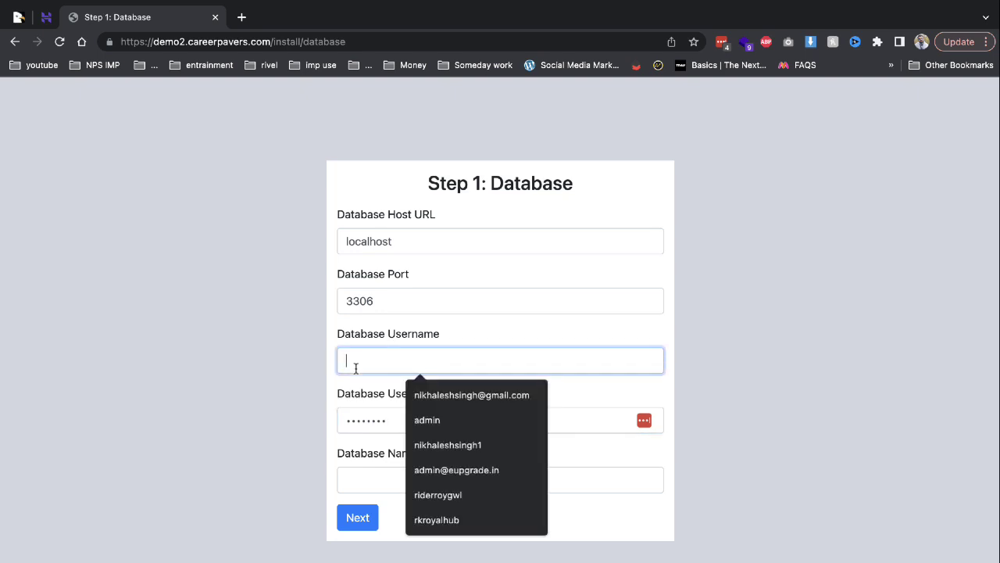
pyautogui.hotkey('ctrl', 'v')
pyautogui.click(395, 476)
pyautogui.hotkey('ctrl', 'v')
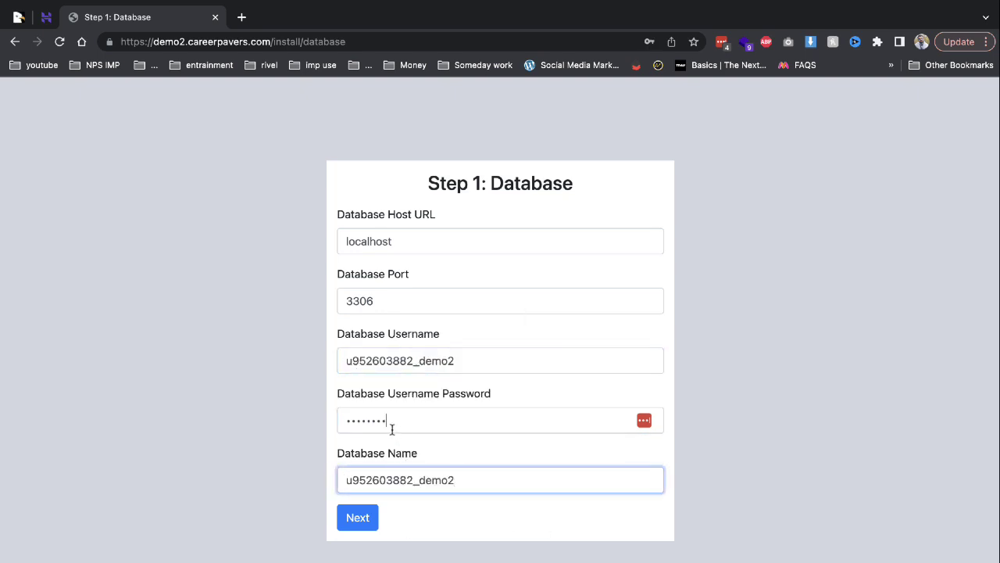
pyautogui.click(392, 427)
pyautogui.write('••')
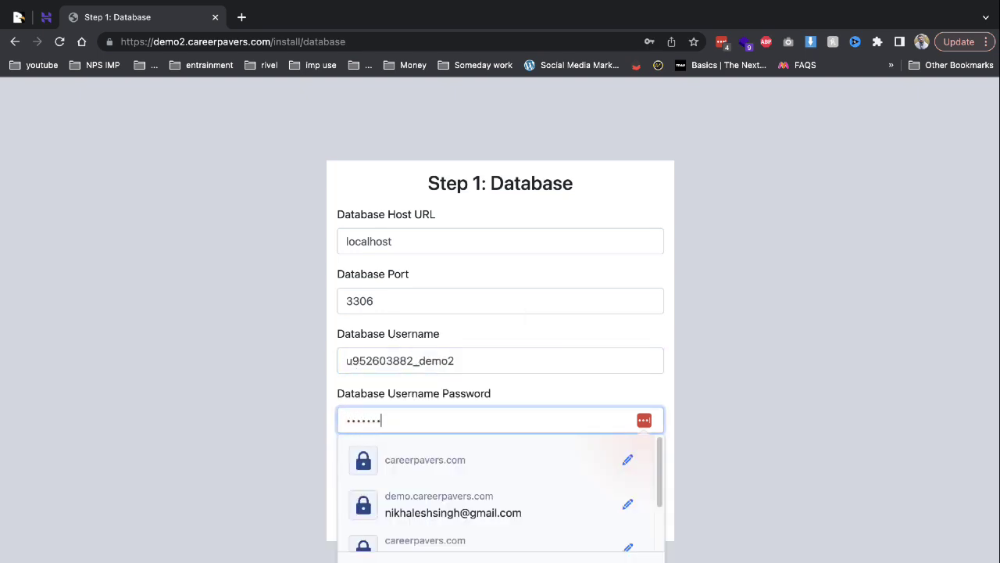
pyautogui.press('Return')
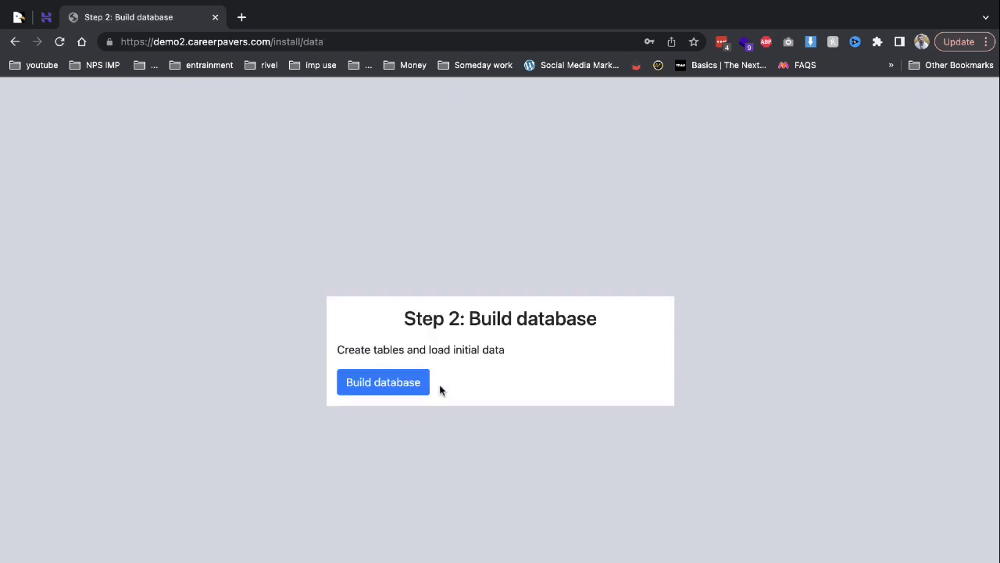
# Build the database and create the admin account with username demo, an e-mail and password.
pyautogui.click(406, 382)
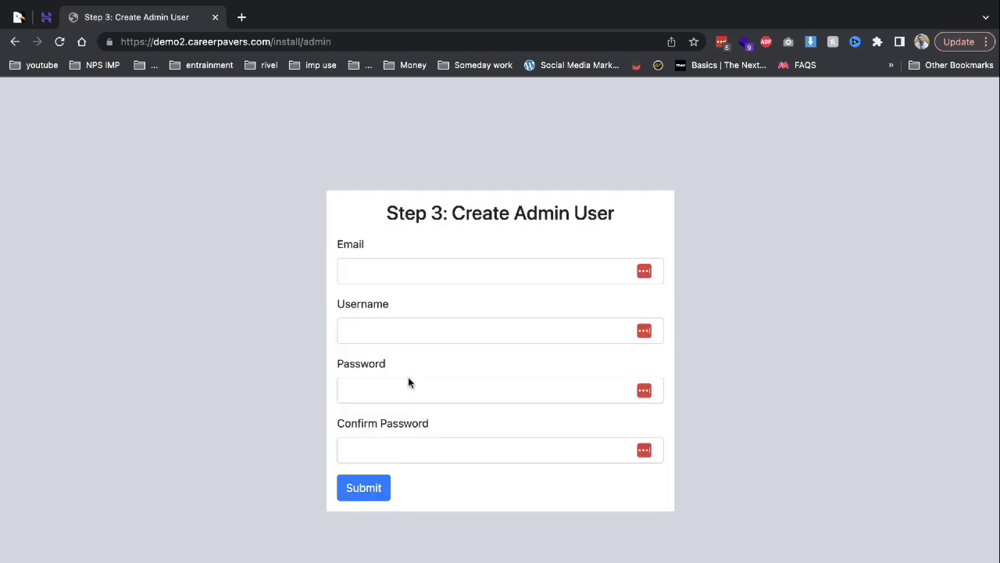
pyautogui.click(374, 273)
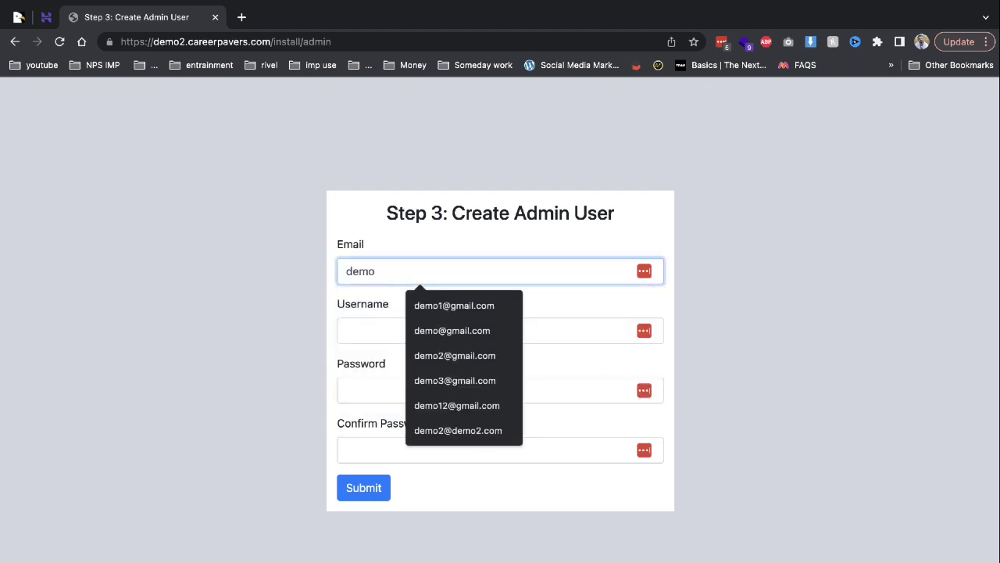
pyautogui.press('Down')
pyautogui.press('Return')
pyautogui.press('Tab')
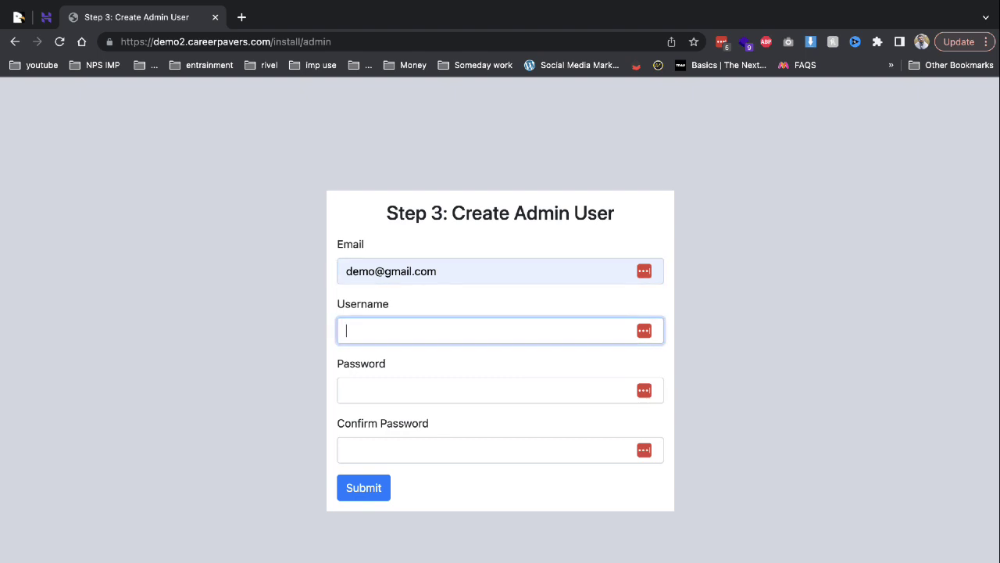
pyautogui.write('demo')
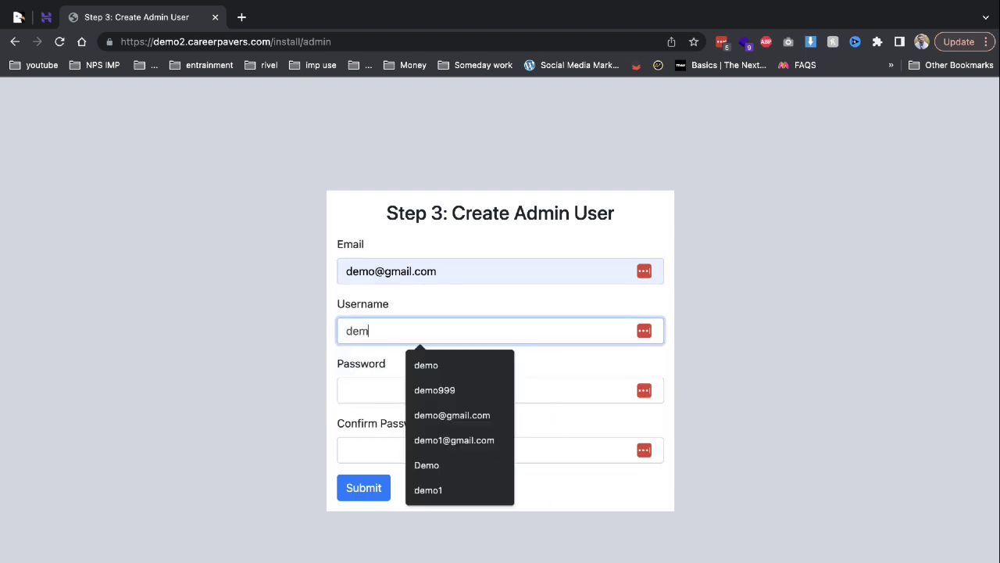
pyautogui.press('Tab')
pyautogui.write('•')
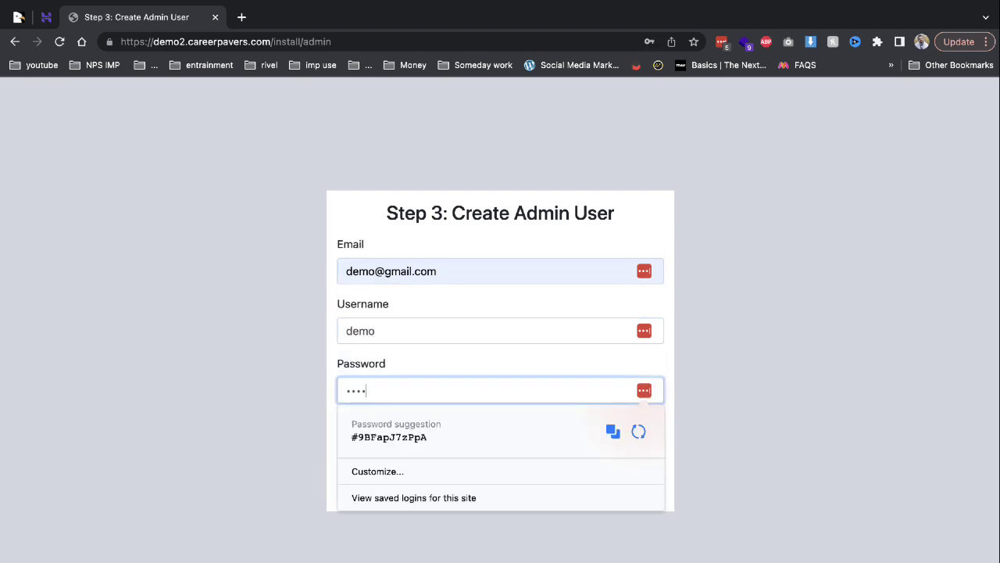
pyautogui.press('Tab')
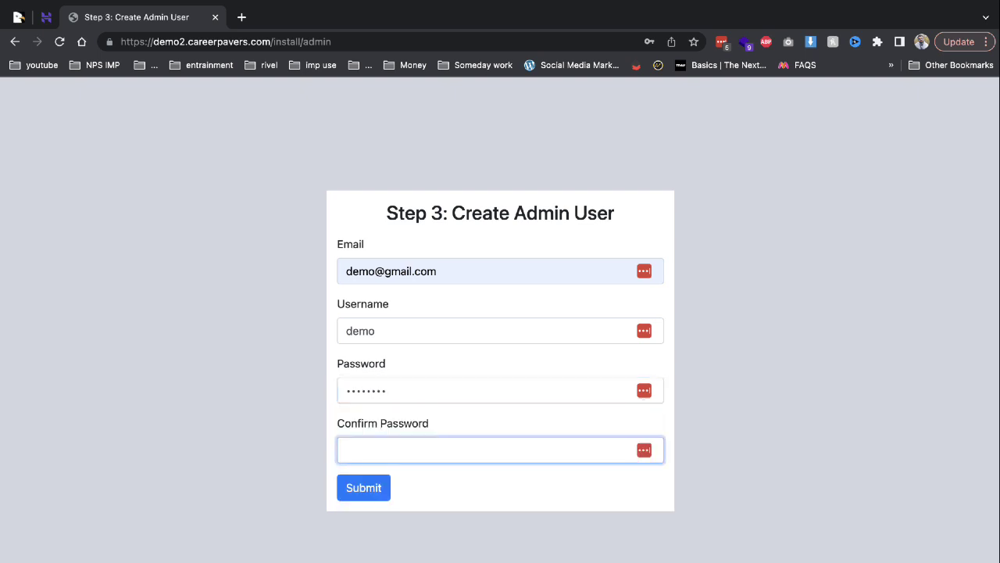
pyautogui.write('••')
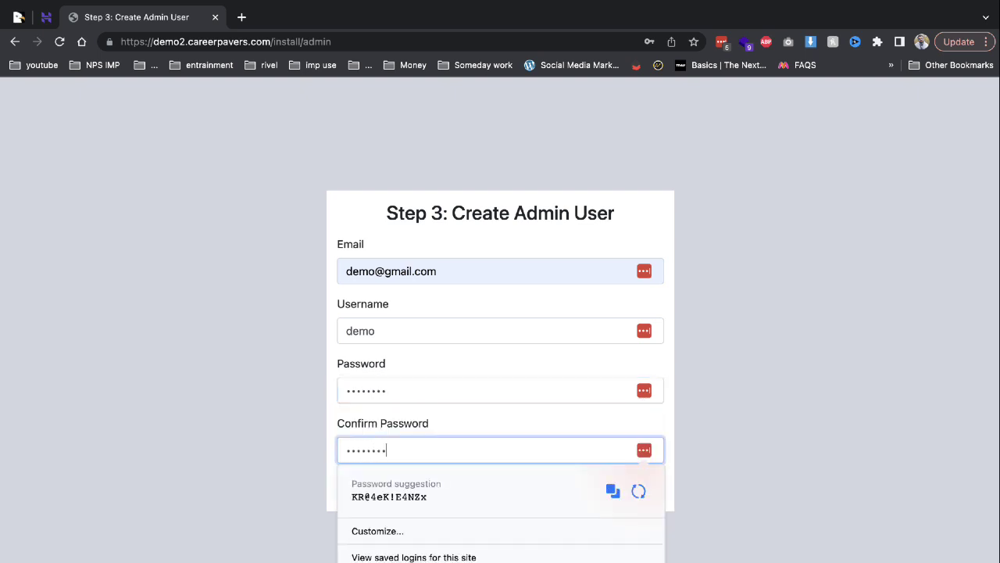
pyautogui.press('Return')
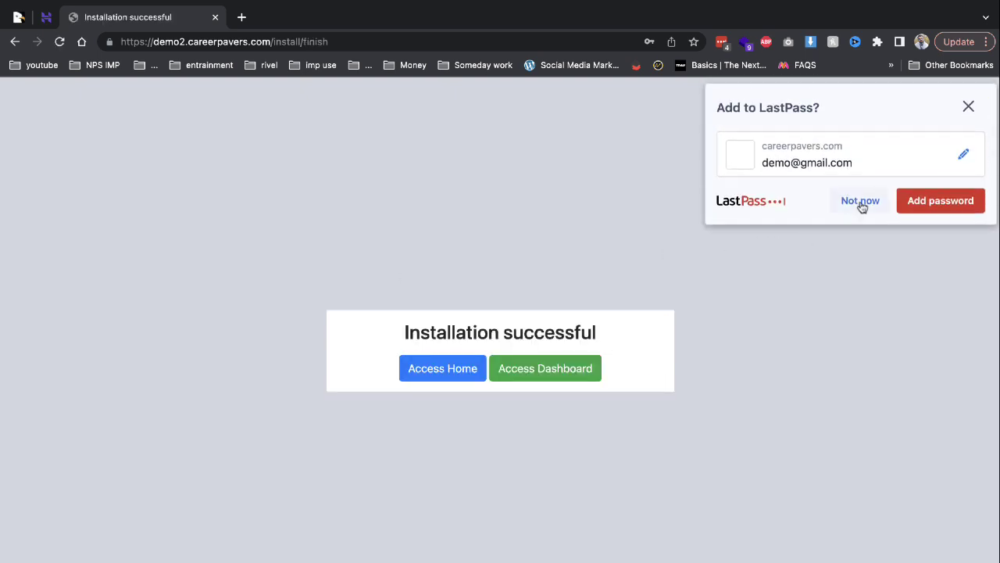
# Decline saving the password, open Access Home and Access Dashboard in new tabs, and pin the installer.
pyautogui.click(861, 203)
pyautogui.rightClick(454, 368)
pyautogui.click(524, 364)
pyautogui.rightClick(525, 360)
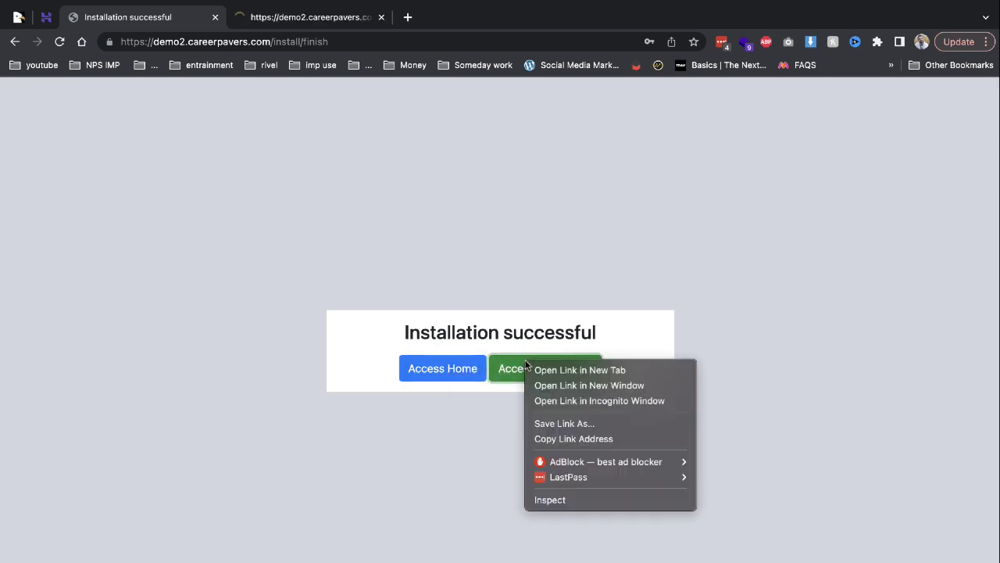
pyautogui.click(535, 369)
pyautogui.rightClick(149, 18)
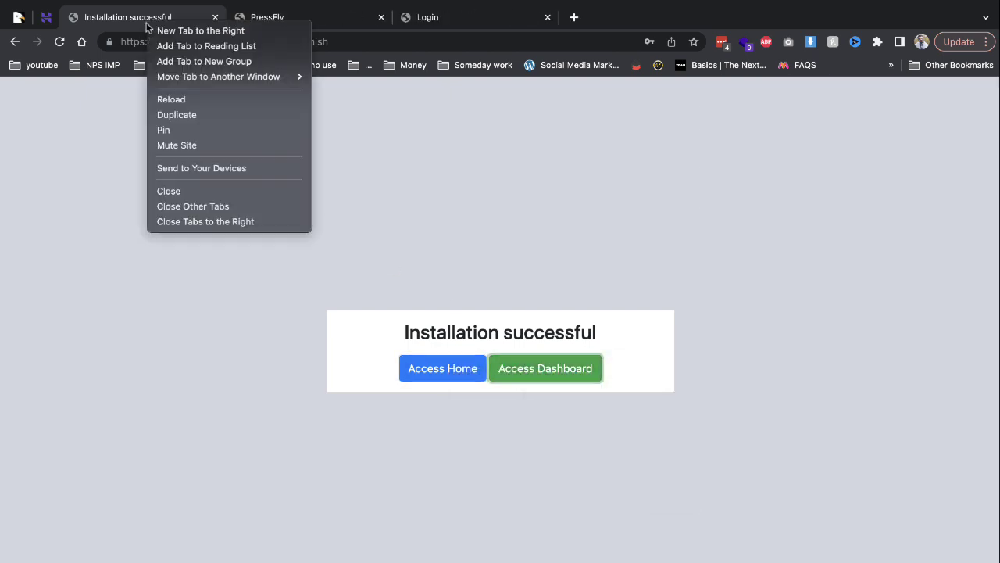
pyautogui.click(163, 130)
# Scroll the PressFly home page's Business, Lifestyle, Sports and Health sections, then switch to the login tab.
pyautogui.click(144, 17)
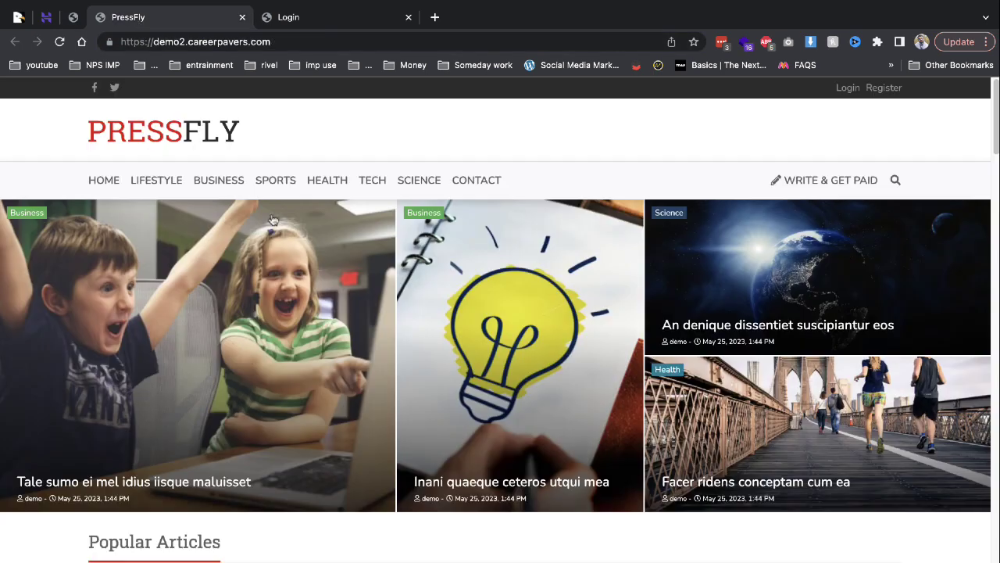
pyautogui.scroll(-8, 351, 371)
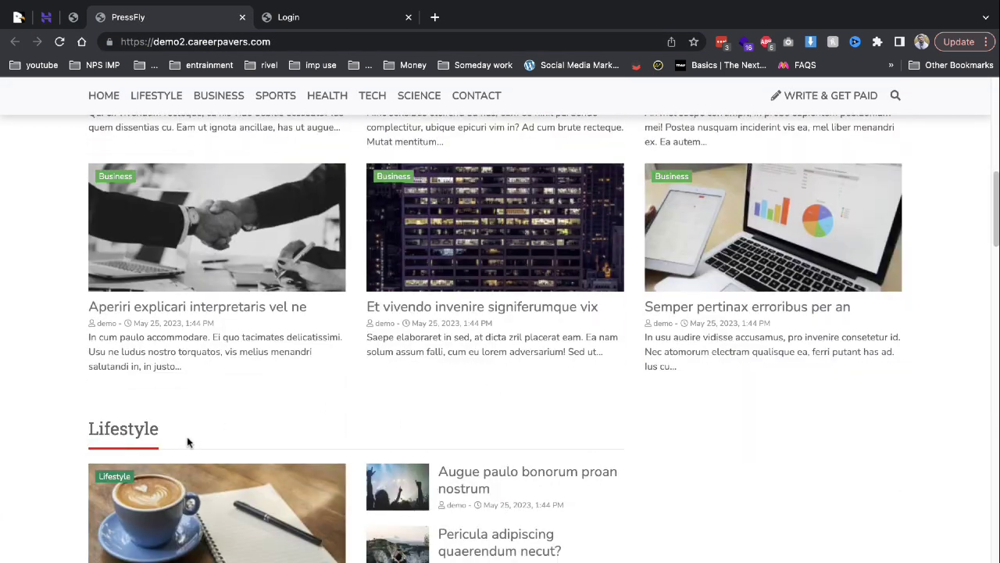
pyautogui.scroll(-5, 421, 383)
pyautogui.scroll(-5, 415, 380)
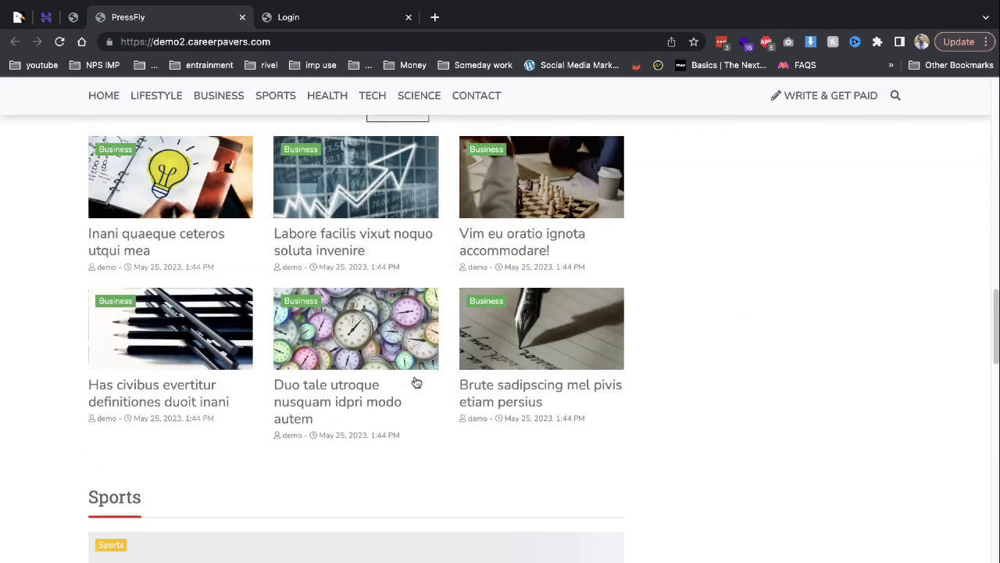
pyautogui.scroll(-10, 378, 248)
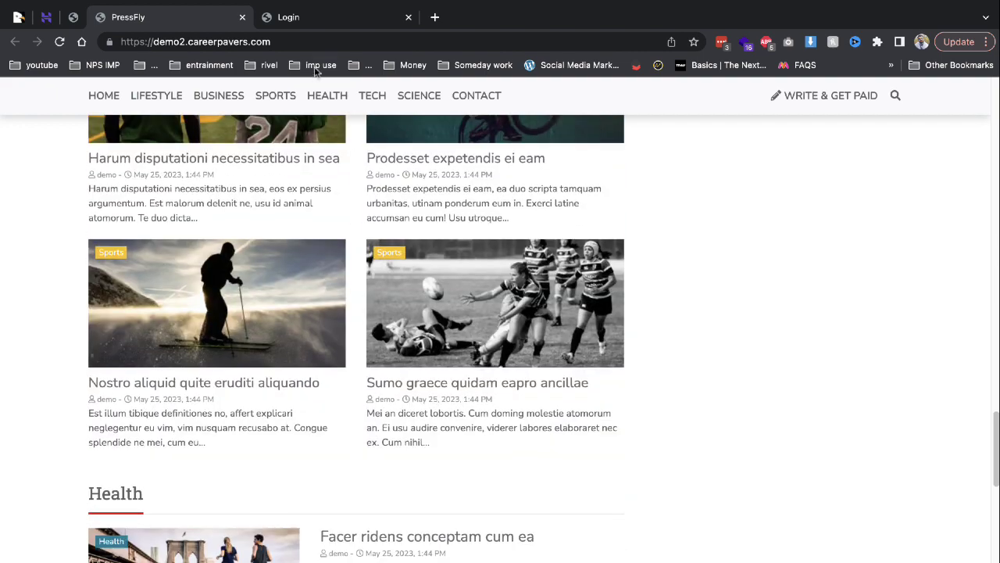
pyautogui.click(318, 21)
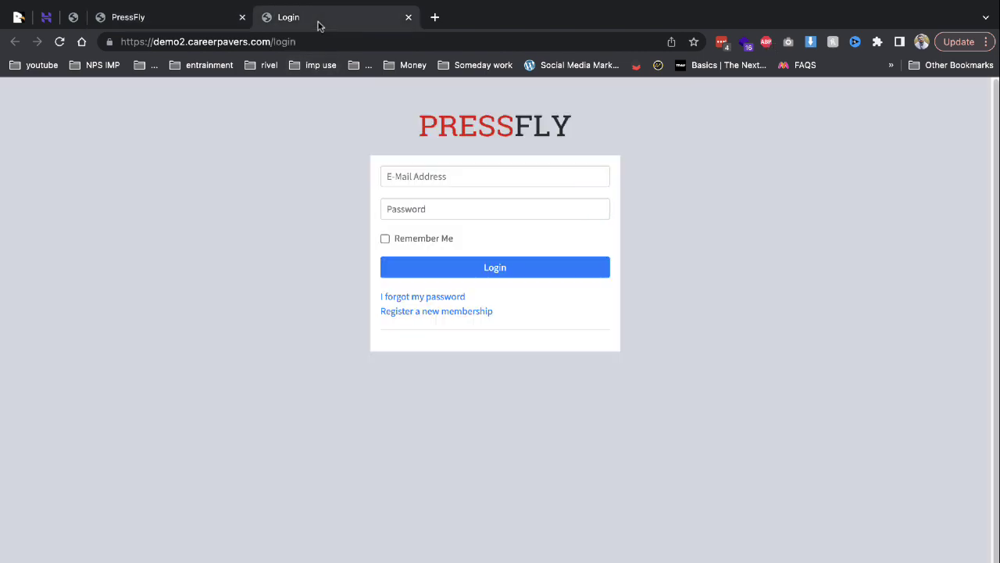
# Log in to the PressFly admin dashboard with the saved admin e-mail and password.
pyautogui.click(412, 177)
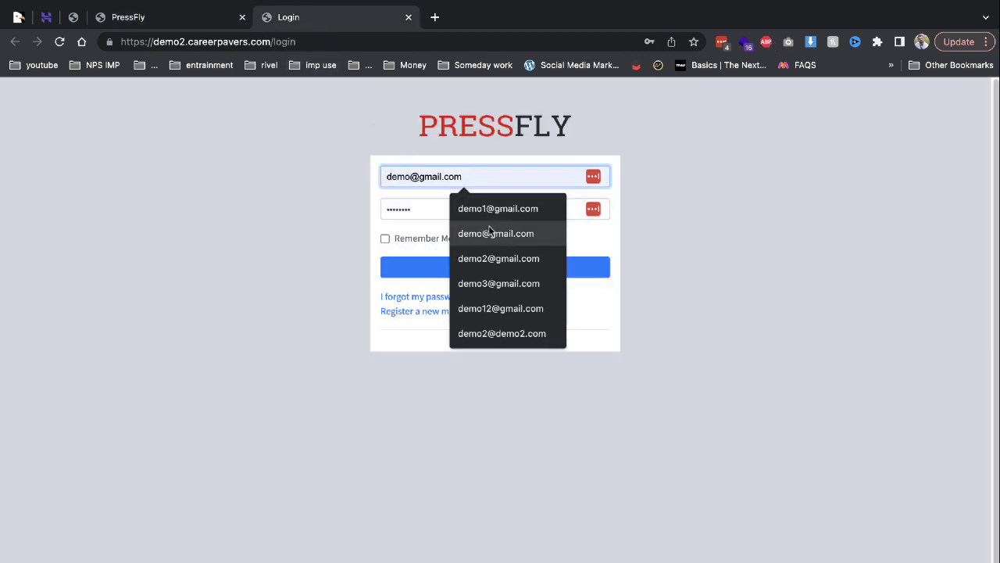
pyautogui.click(492, 234)
pyautogui.press('Tab')
pyautogui.write('•')
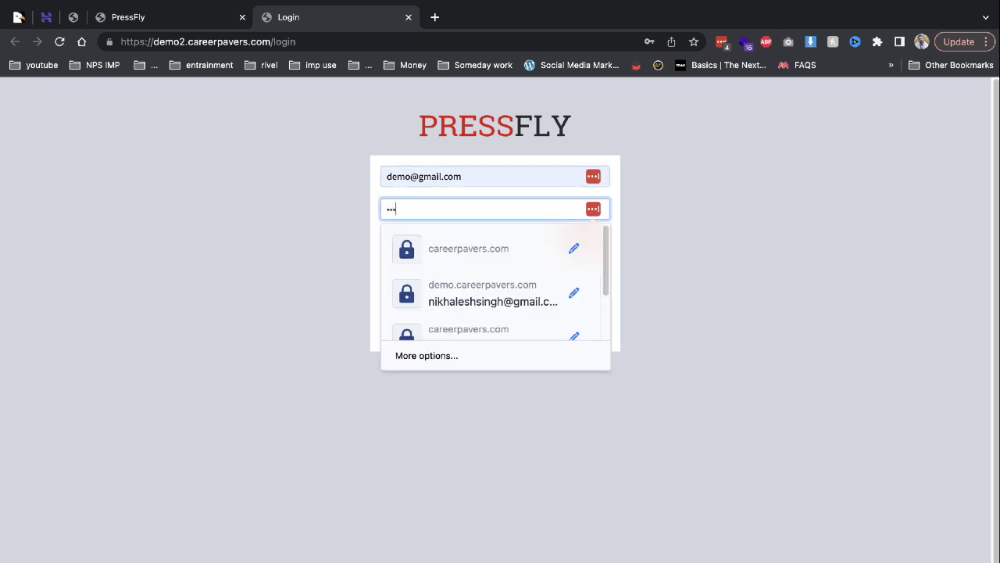
pyautogui.press('Return')
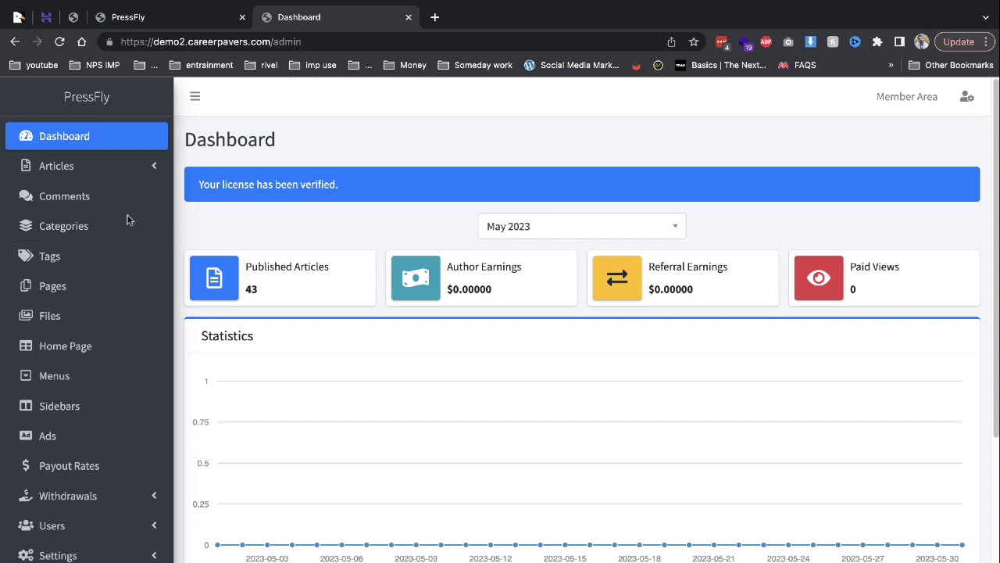
# Look through the All Articles and Comments pages, then bring up Manage Categories.
pyautogui.click(97, 173)
pyautogui.click(87, 206)
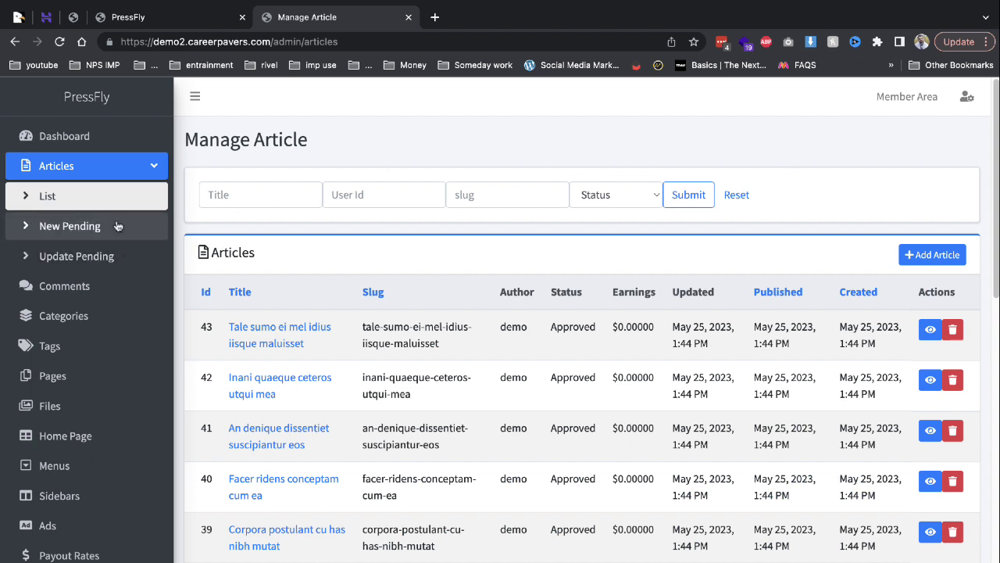
pyautogui.click(92, 286)
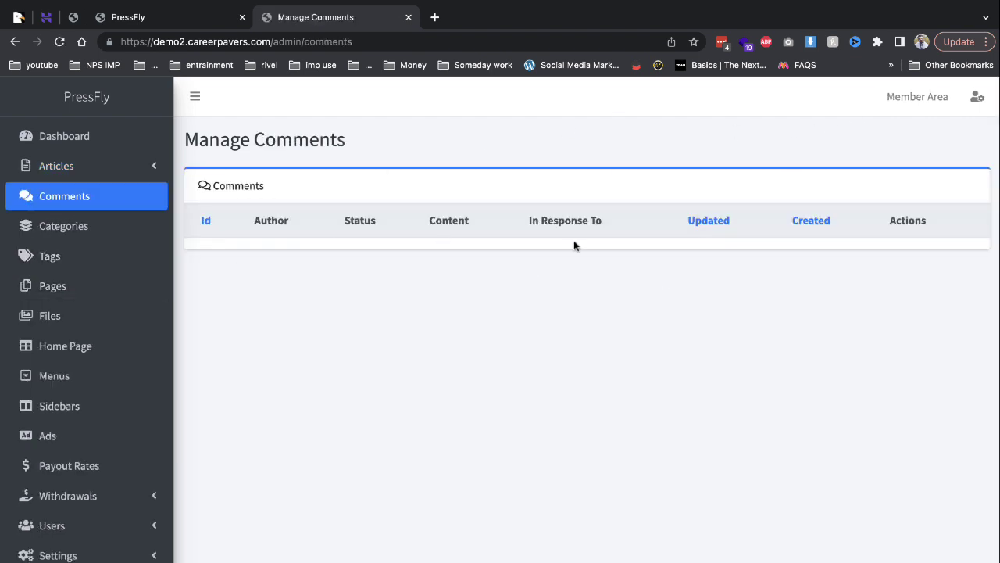
pyautogui.click(140, 237)
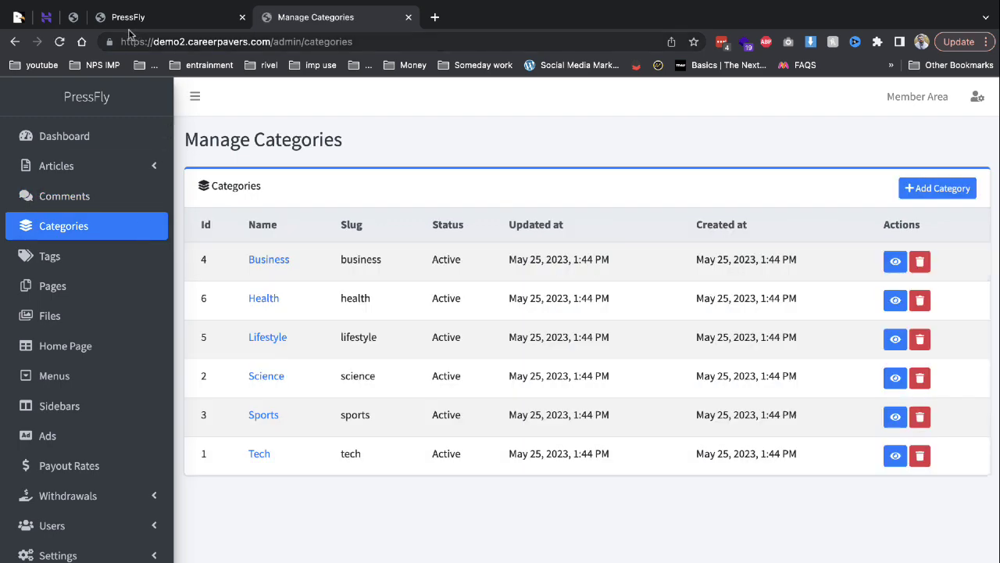
pyautogui.click(102, 22)
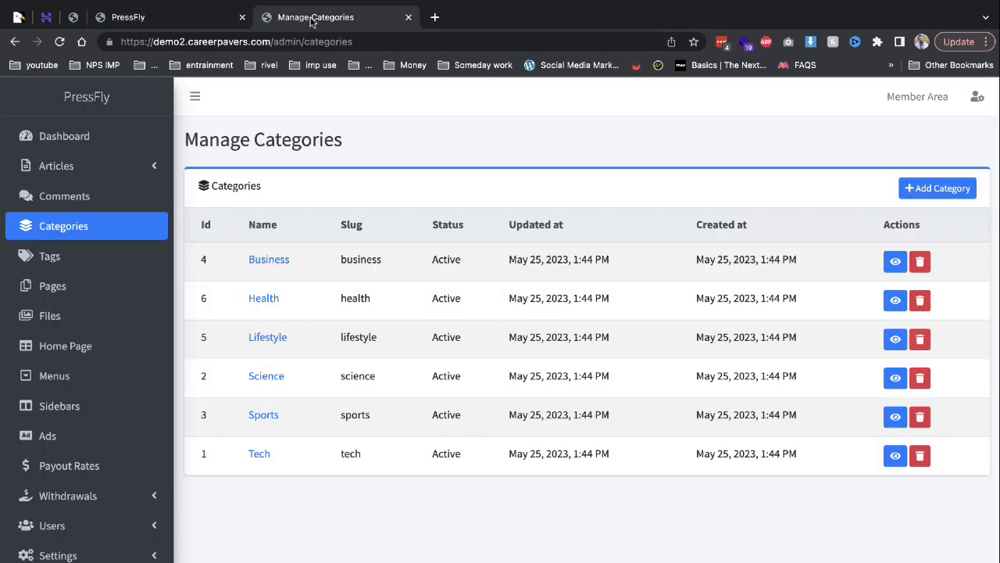
pyautogui.click(309, 19)
# Add an Active category named car with slug car, then visit Pages and the public site.
pyautogui.click(916, 193)
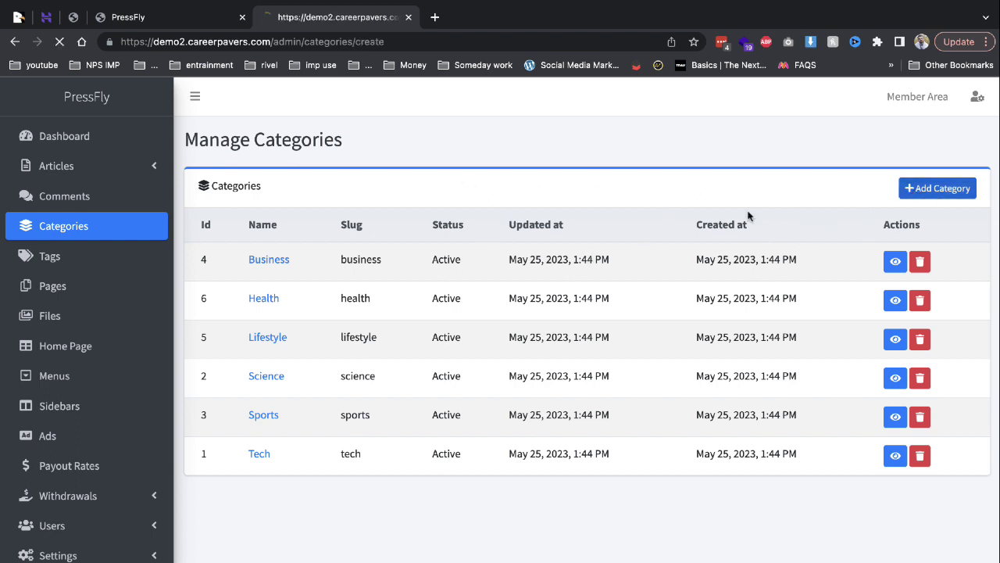
pyautogui.click(389, 266)
pyautogui.click(361, 201)
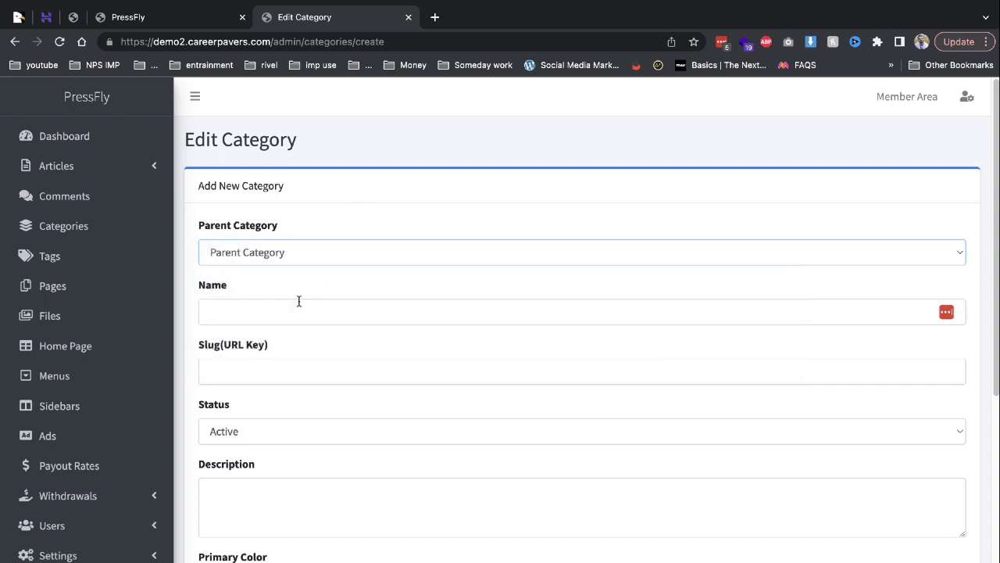
pyautogui.click(298, 311)
pyautogui.write('ca')
pyautogui.write('car')
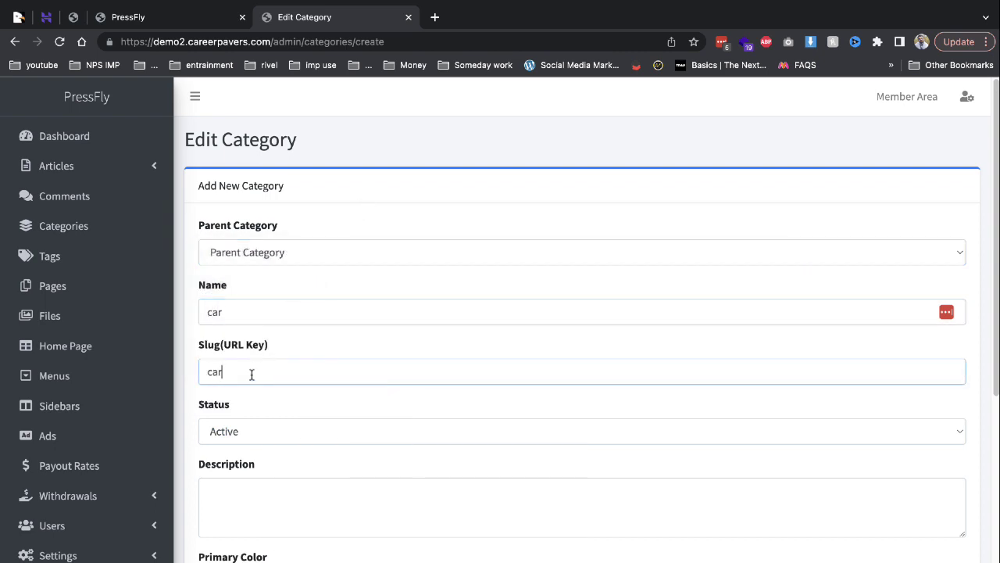
pyautogui.scroll(-8, 268, 494)
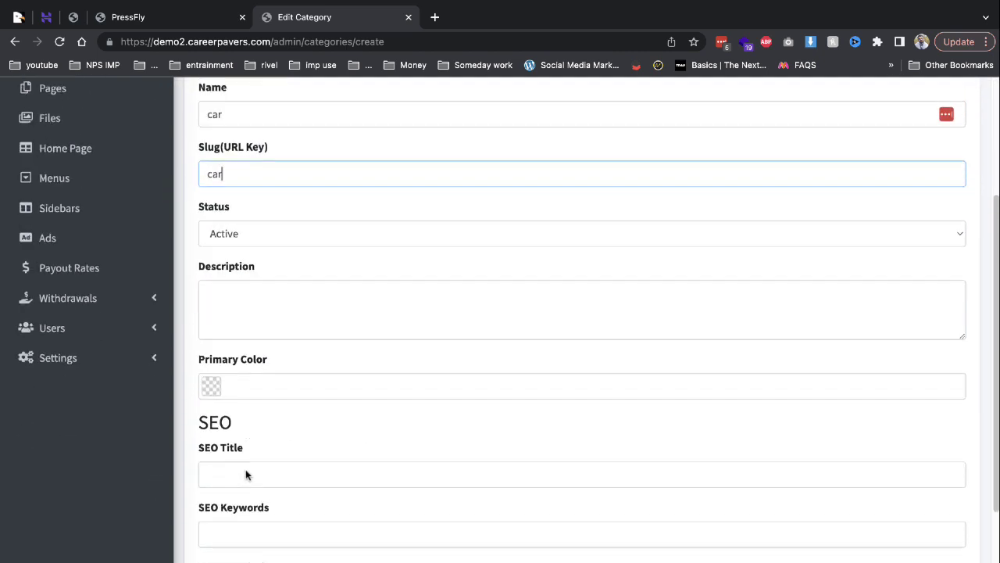
pyautogui.click(224, 548)
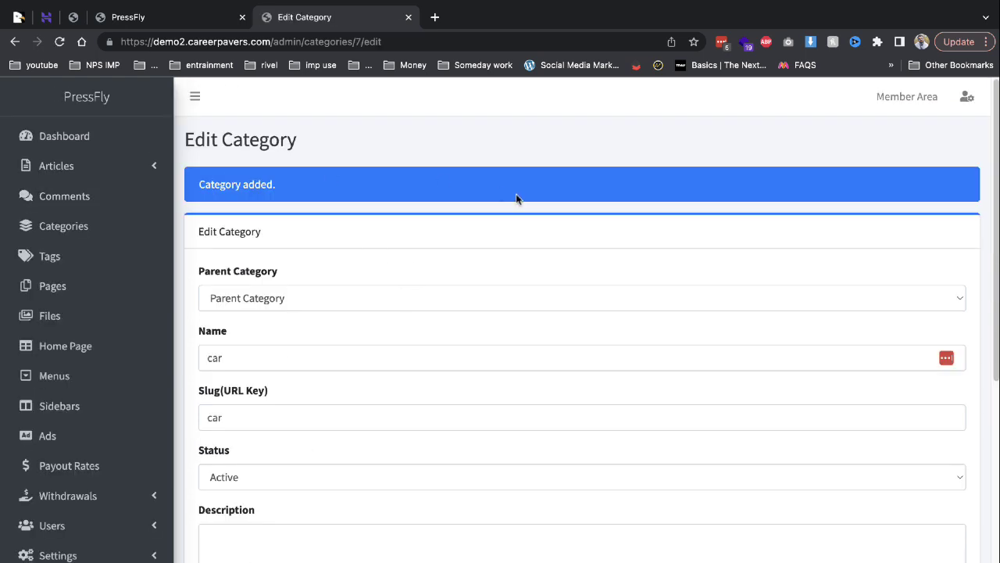
pyautogui.click(98, 285)
pyautogui.click(129, 16)
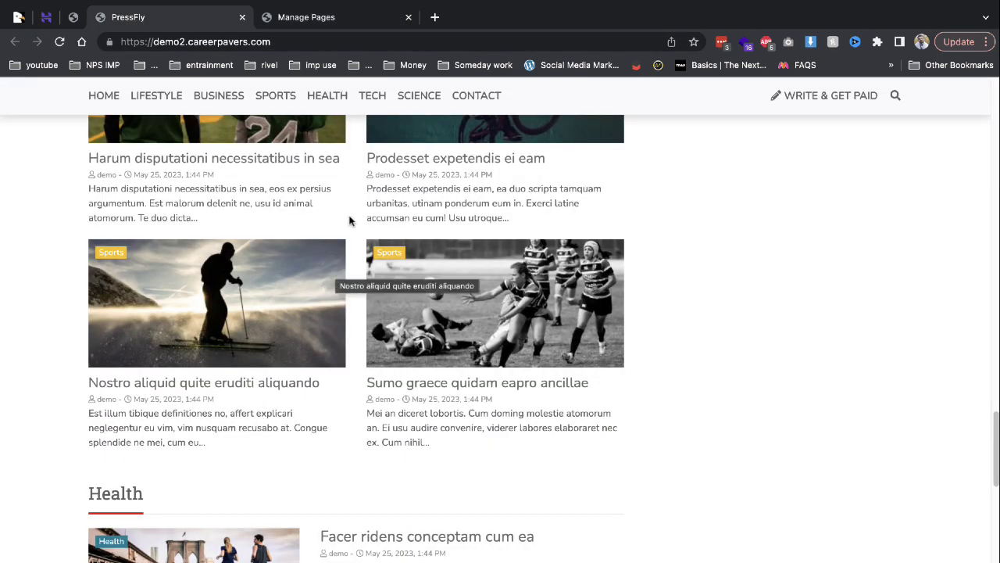
# In menu management, load the Top Menu and then the Main Menu.
pyautogui.scroll(-10, 430, 293)
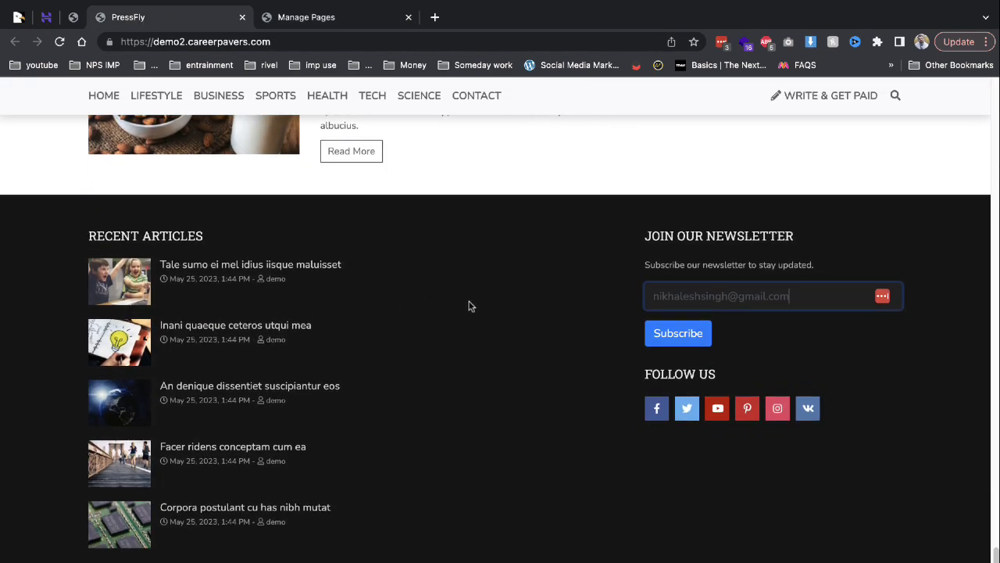
pyautogui.scroll(10, 469, 305)
pyautogui.click(328, 27)
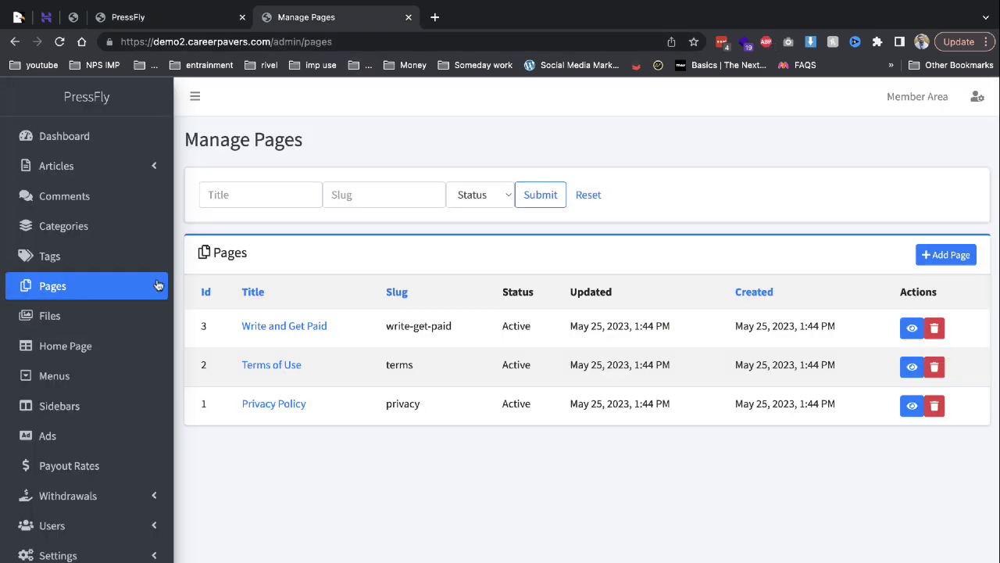
pyautogui.click(82, 376)
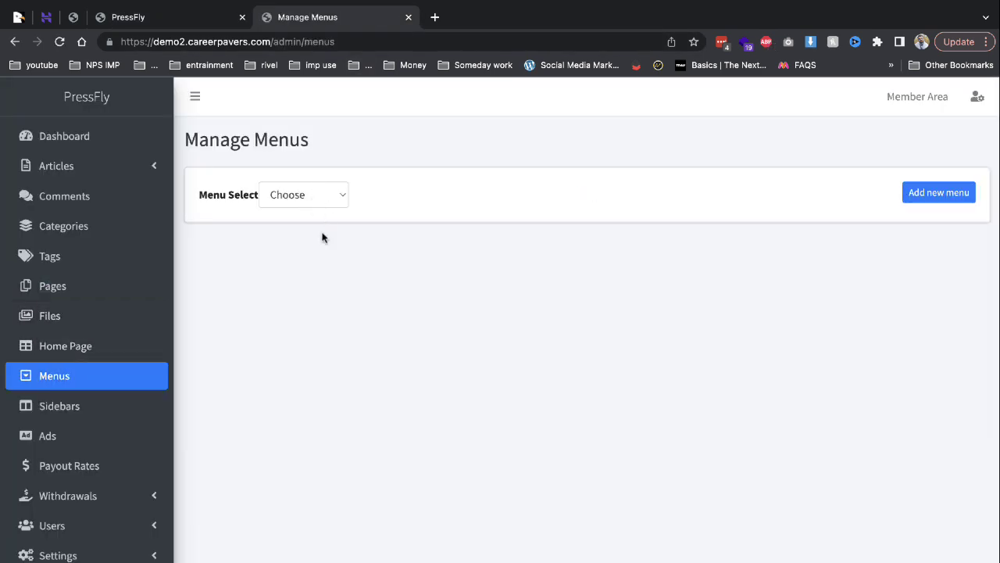
pyautogui.click(314, 201)
pyautogui.click(307, 212)
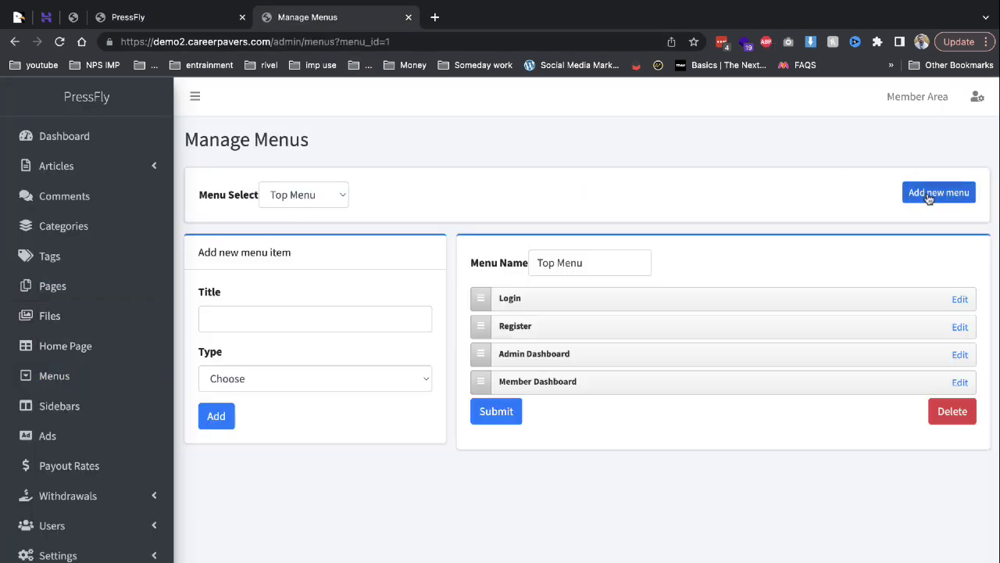
pyautogui.click(324, 196)
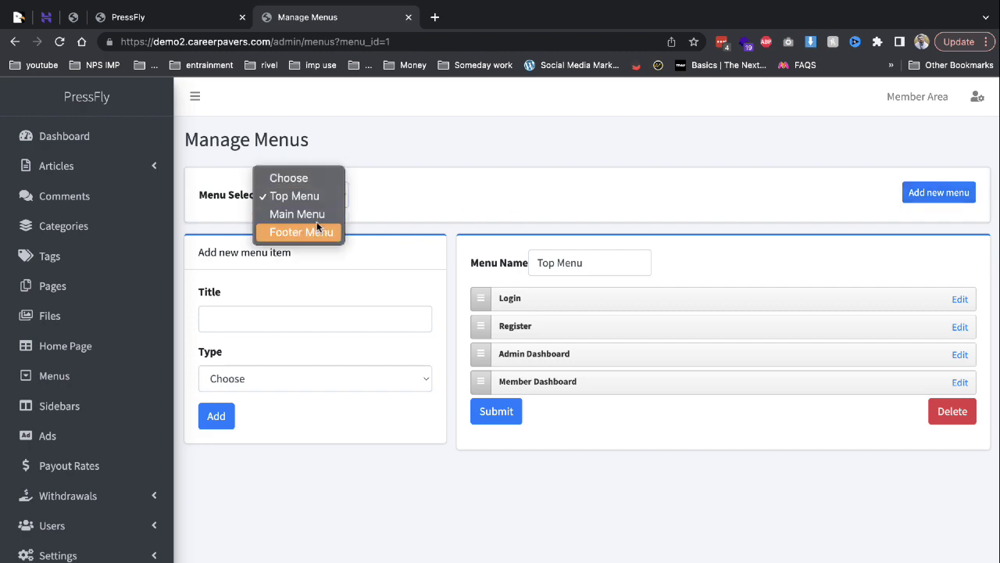
pyautogui.click(316, 214)
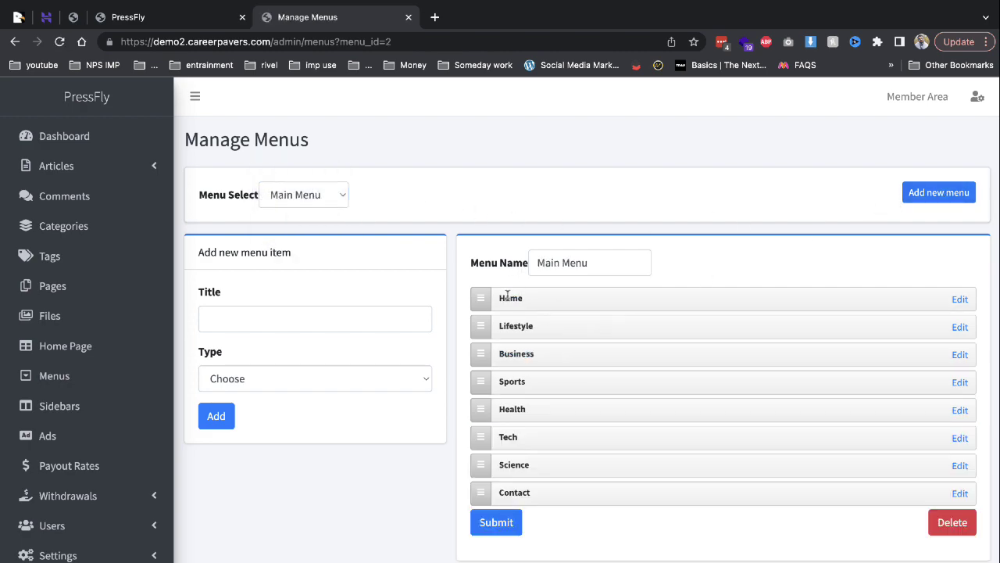
# Compare against the live site's navigation, check menu item types, then open the Home Page editor.
pyautogui.click(133, 17)
pyautogui.scroll(5, 297, 137)
pyautogui.scroll(5, 297, 137)
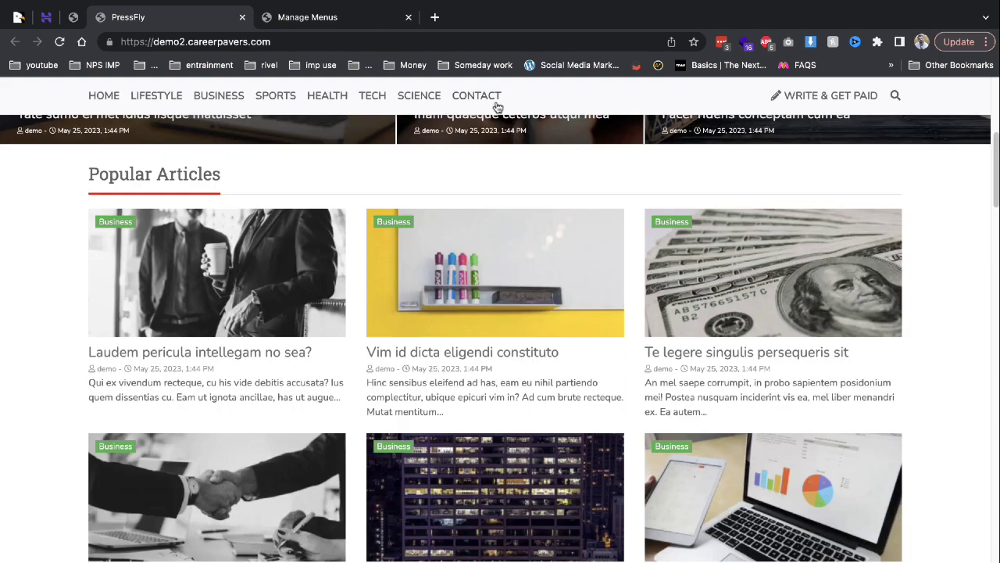
pyautogui.click(364, 17)
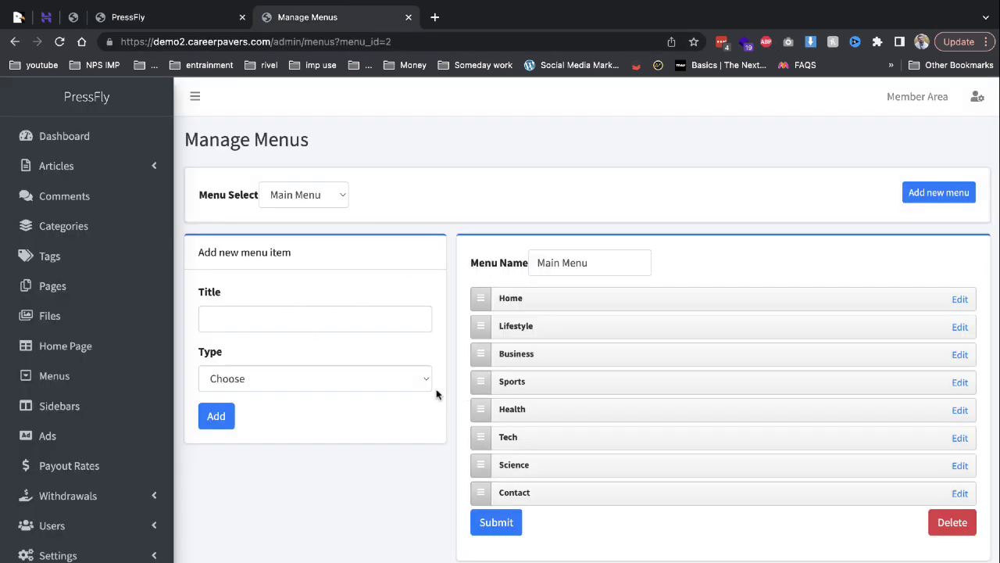
pyautogui.click(343, 378)
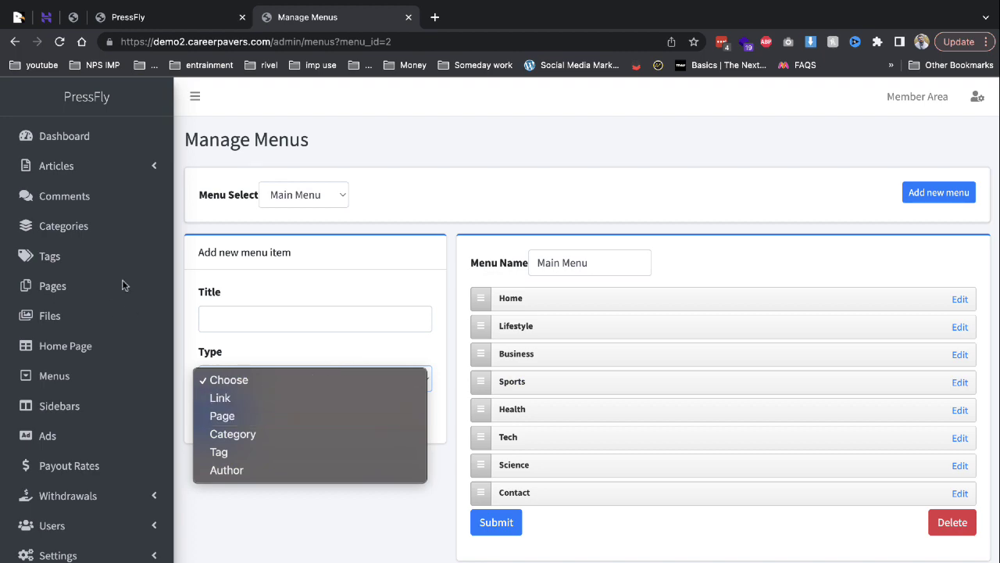
pyautogui.click(81, 350)
pyautogui.click(81, 350)
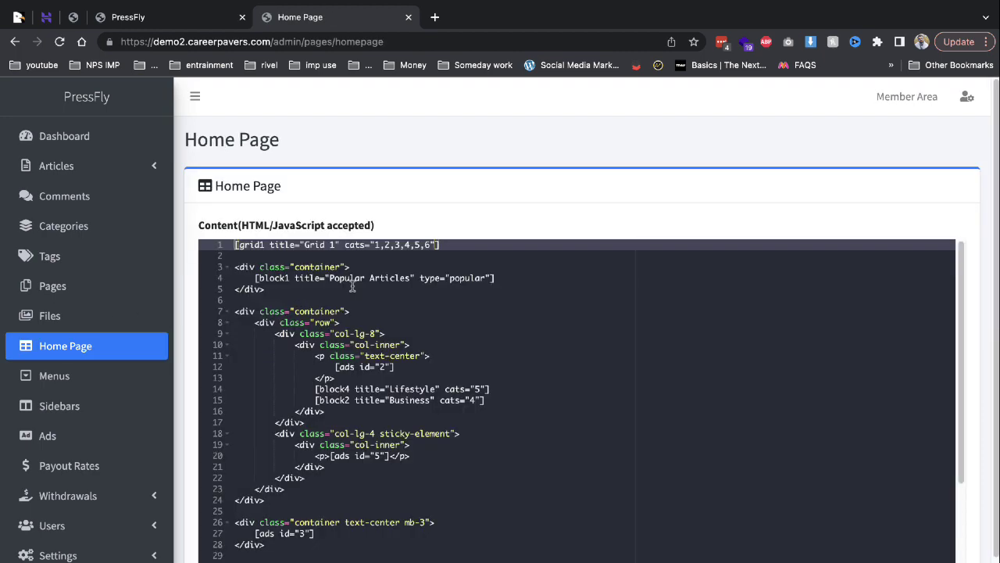
# Scroll through the Home Page layout code, then bring up the Manage Ads list.
pyautogui.scroll(-5, 331, 314)
pyautogui.scroll(5, 334, 313)
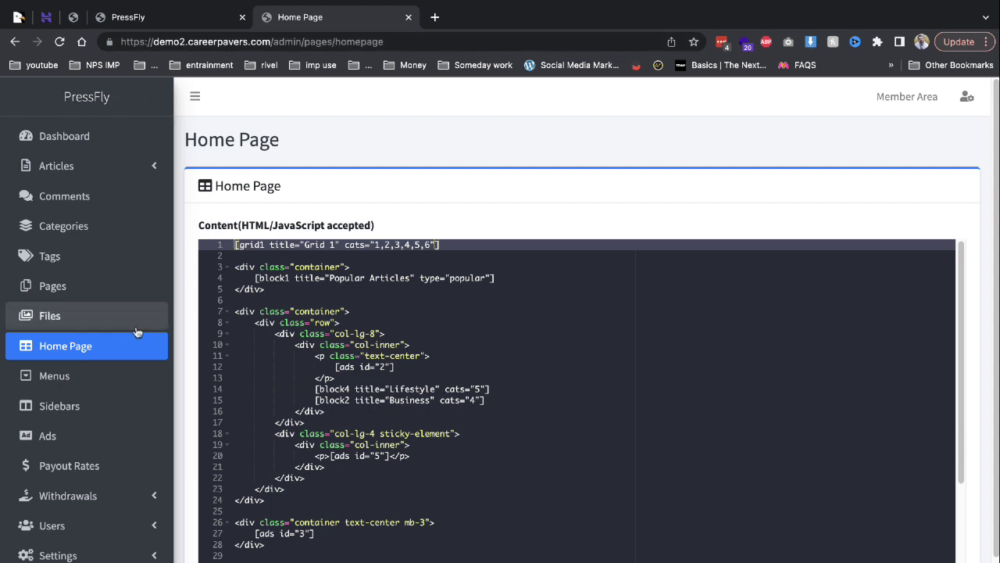
pyautogui.click(106, 450)
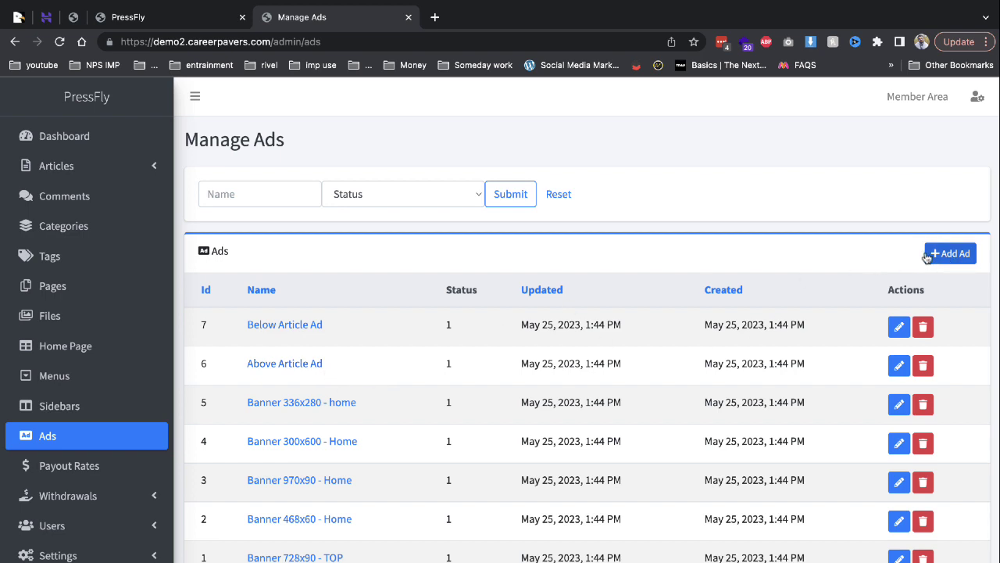
pyautogui.click(898, 326)
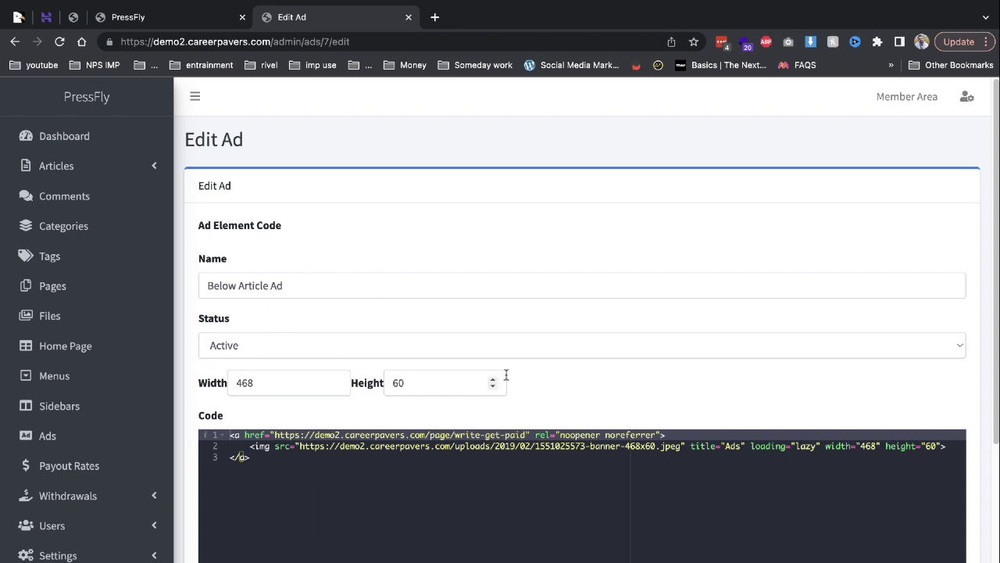
pyautogui.scroll(-1, 506, 375)
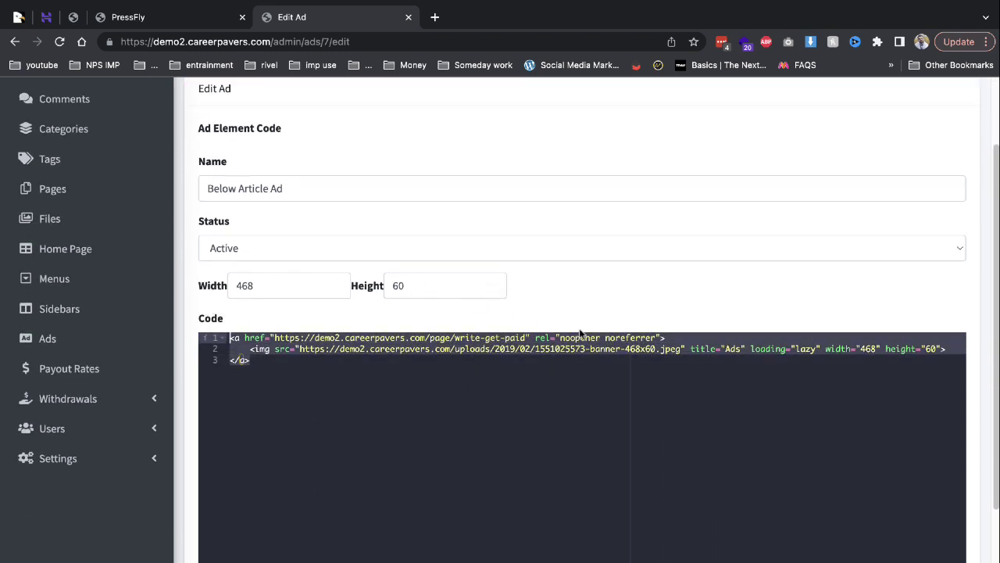
pyautogui.scroll(-2, 580, 334)
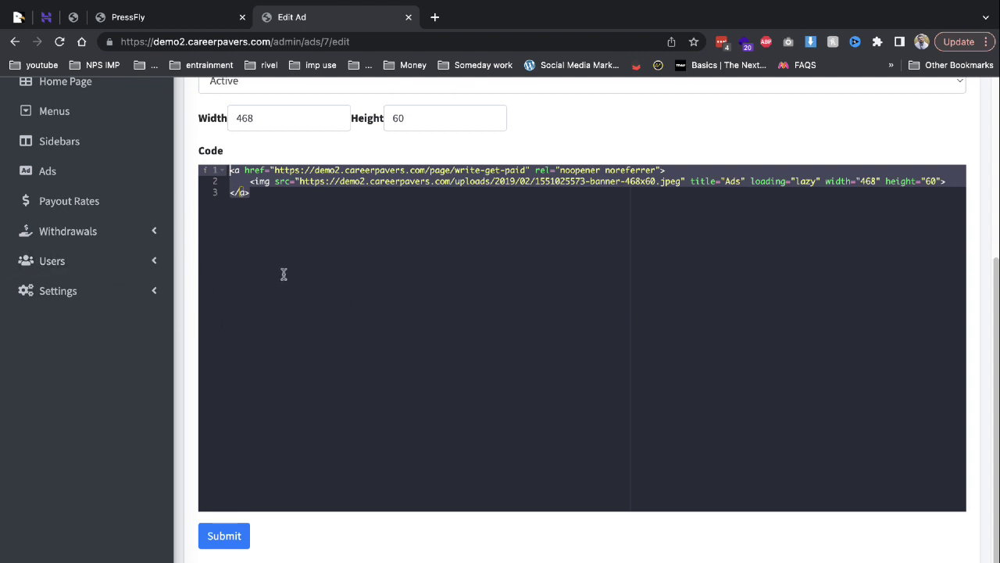
pyautogui.scroll(3, 283, 274)
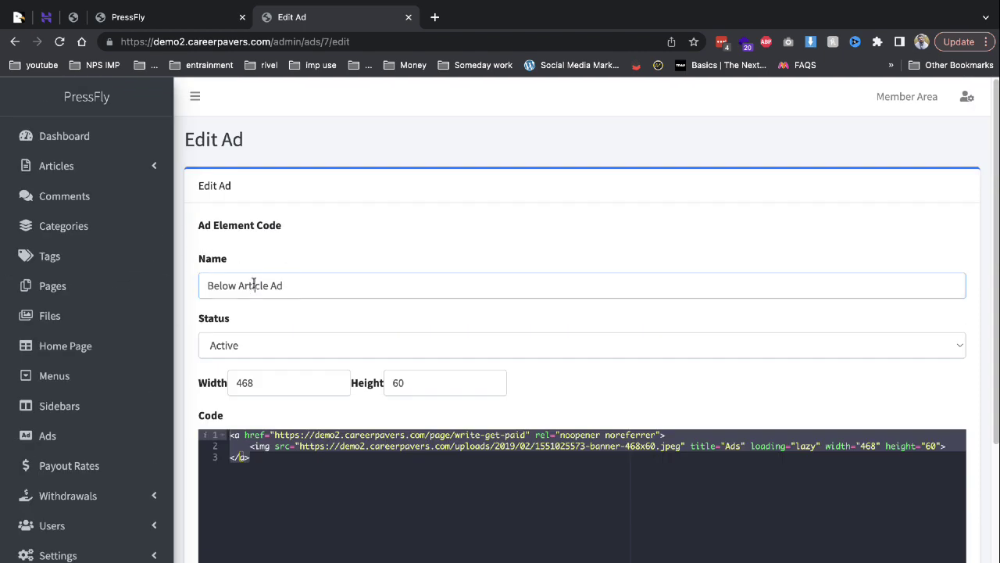
pyautogui.click(86, 437)
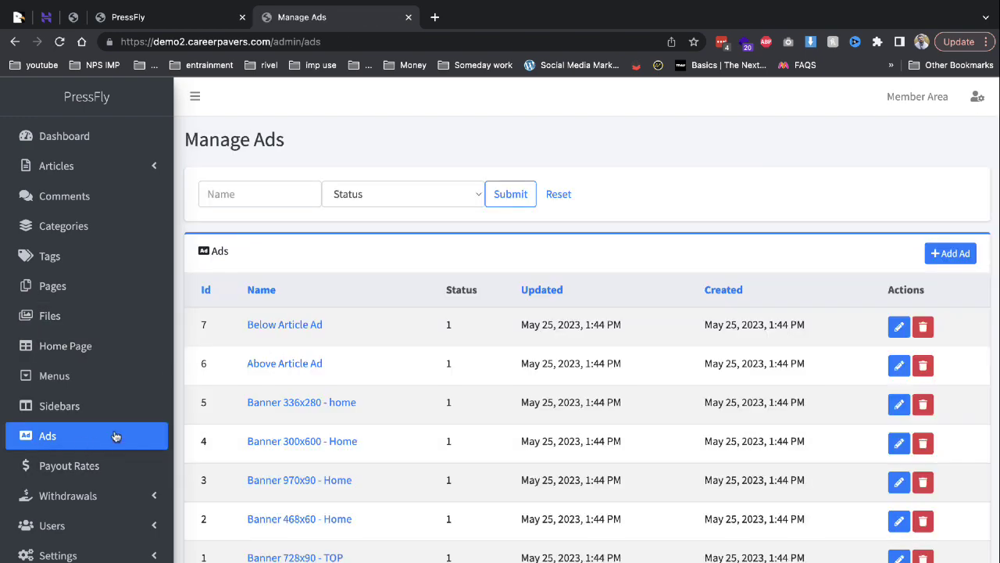
# Scroll the country payout rates (Worldwide 3, most countries 5) and expand Withdrawals.
pyautogui.click(127, 469)
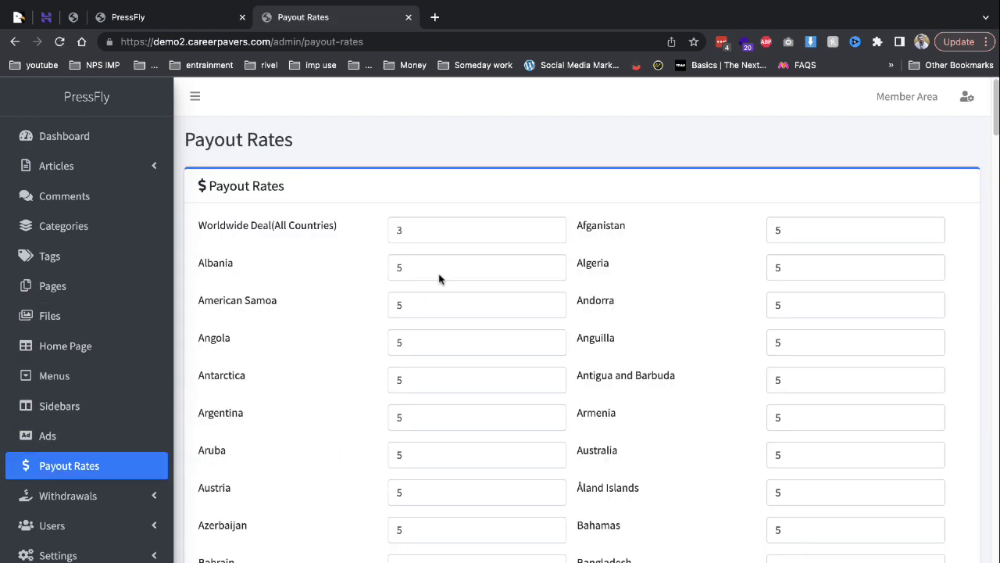
pyautogui.scroll(-15, 440, 279)
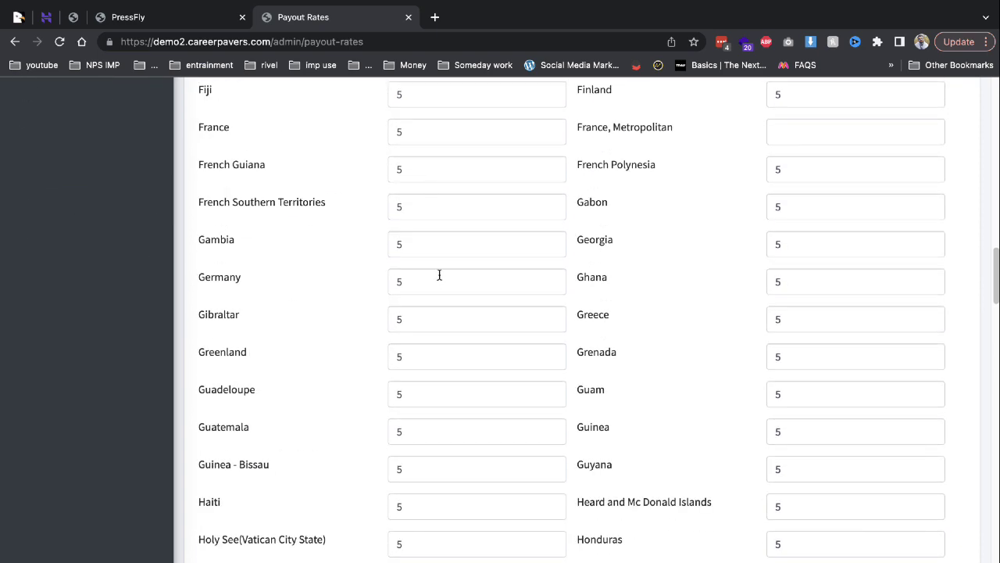
pyautogui.scroll(-5, 439, 275)
pyautogui.scroll(-5, 440, 275)
pyautogui.scroll(15, 439, 275)
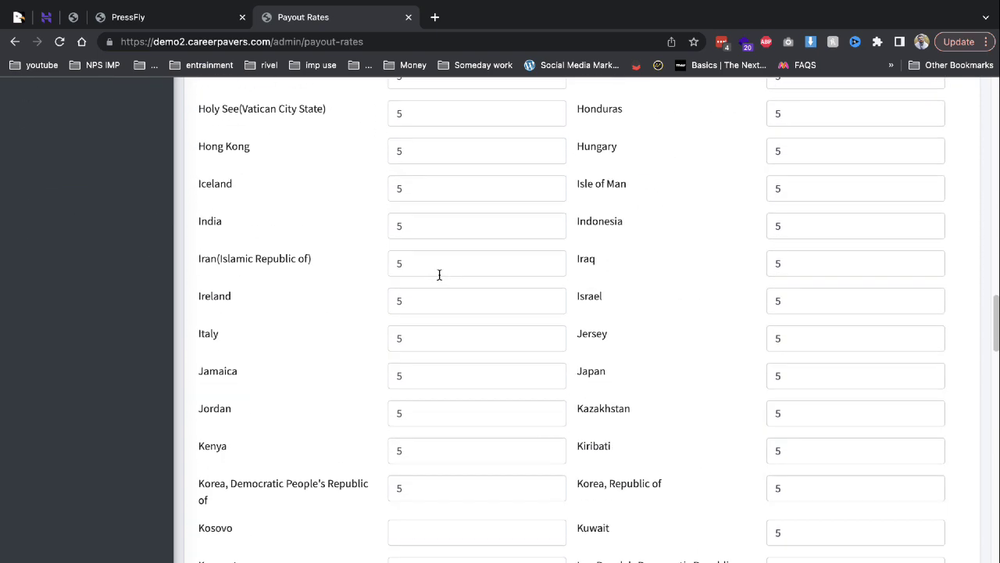
pyautogui.scroll(6, 440, 275)
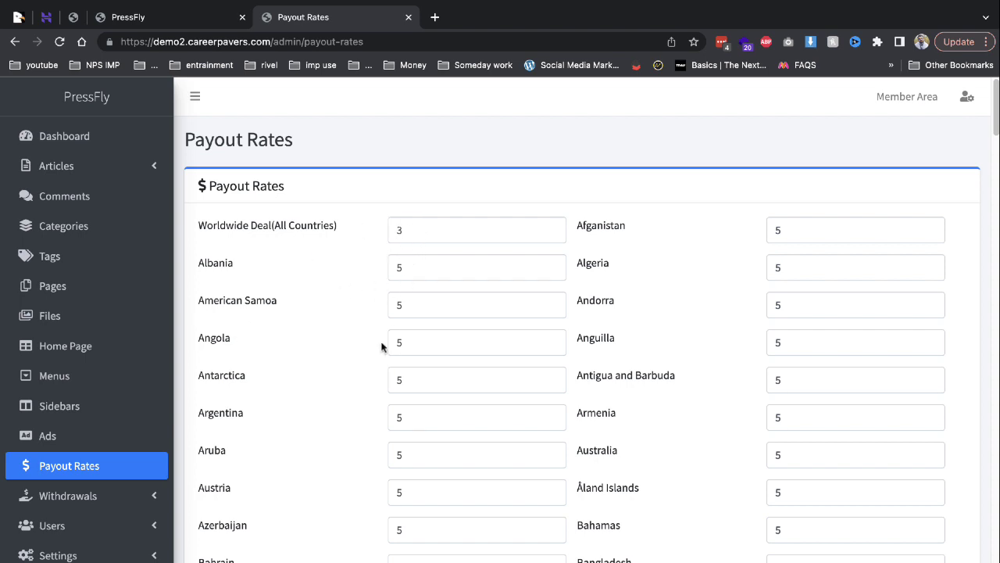
pyautogui.click(105, 495)
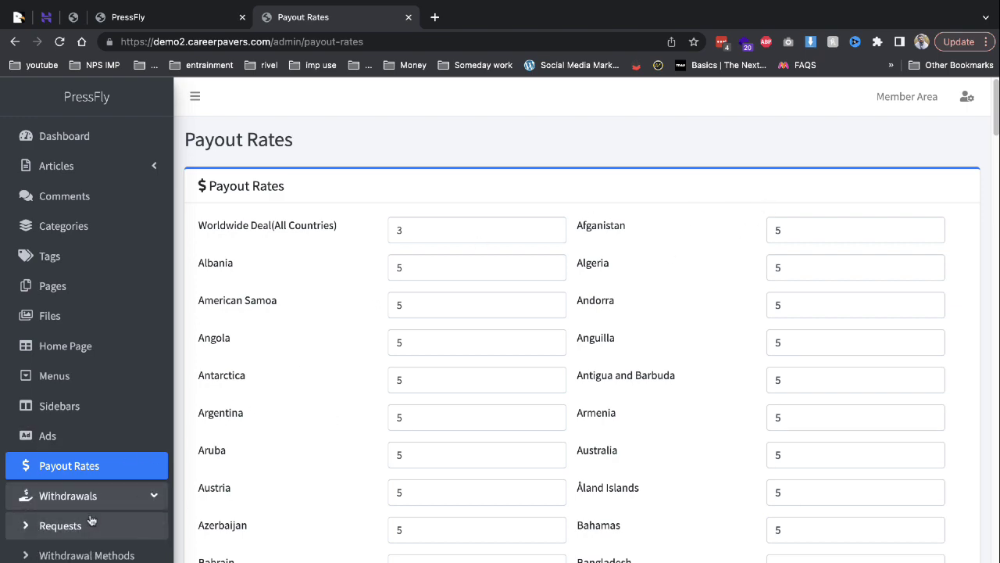
pyautogui.scroll(-3, 85, 351)
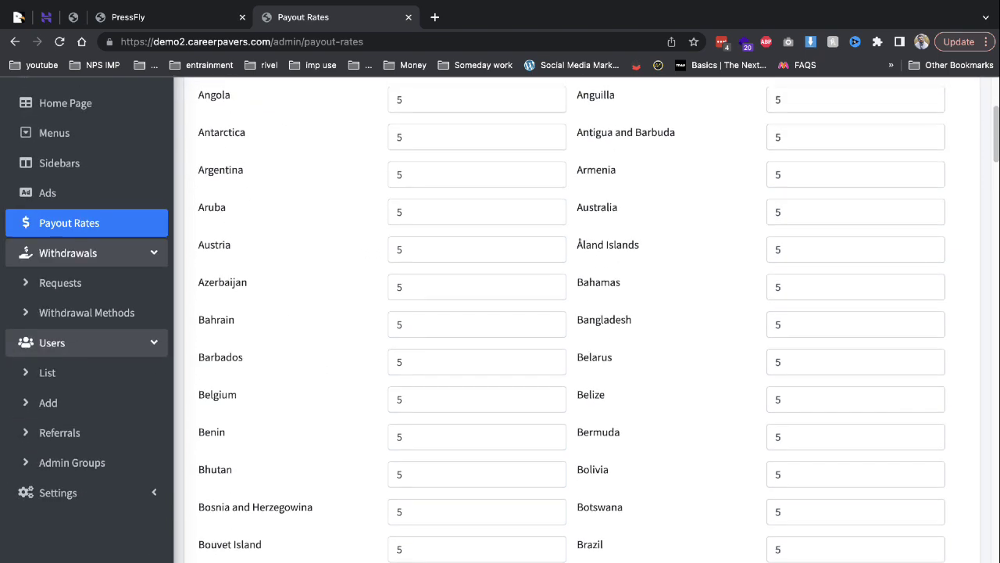
# View the empty Referrals list and the three Admin Groups' permissions, then go to Settings.
pyautogui.click(91, 432)
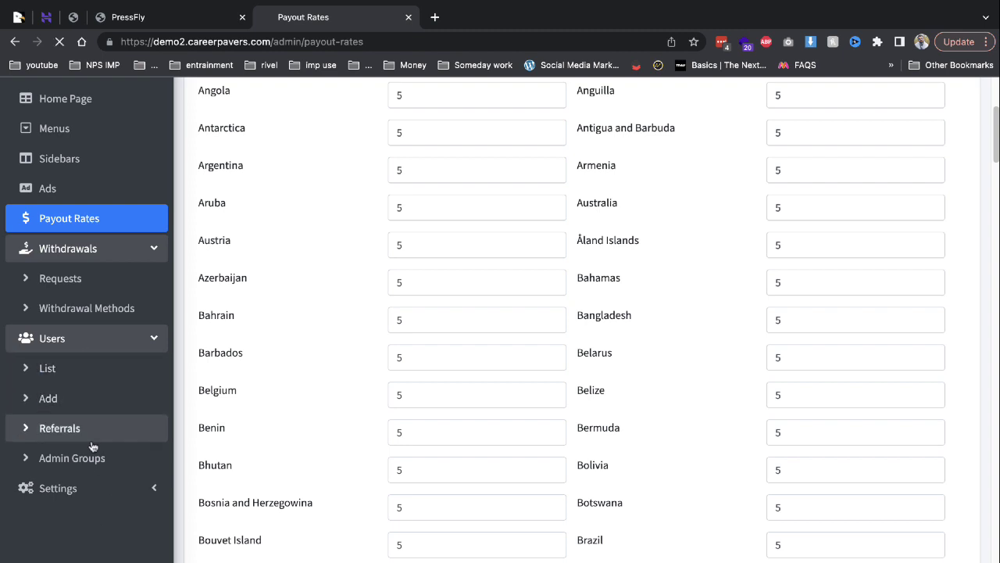
pyautogui.scroll(-1, 96, 508)
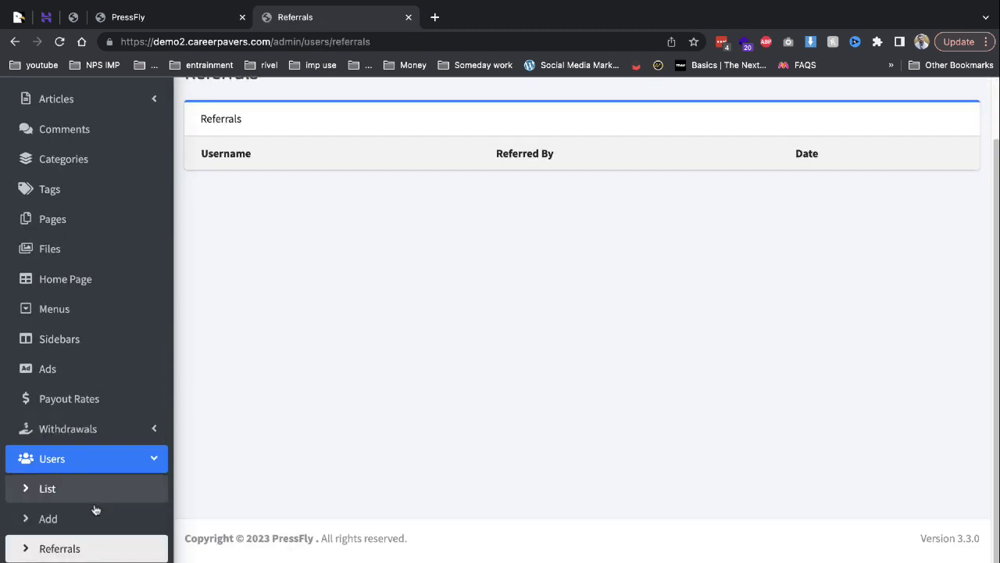
pyautogui.click(86, 562)
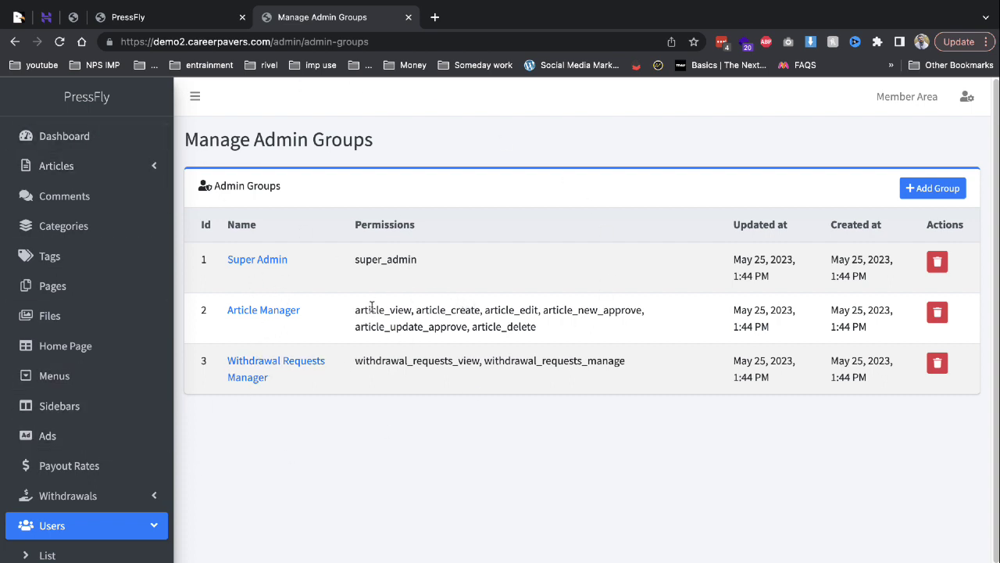
pyautogui.moveTo(372, 309); pyautogui.dragTo(571, 336)
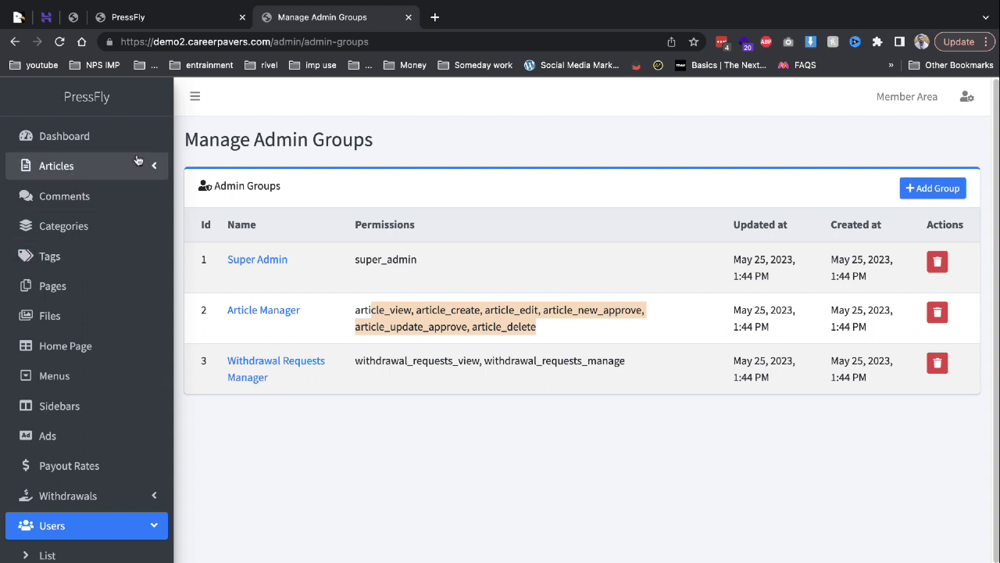
pyautogui.scroll(-2, 79, 469)
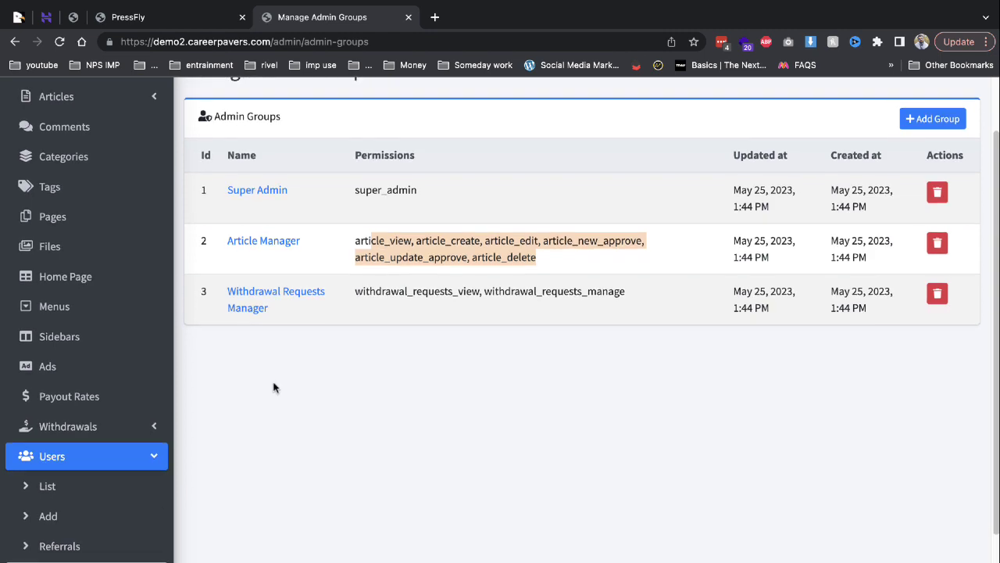
pyautogui.scroll(-3, 273, 384)
pyautogui.click(93, 520)
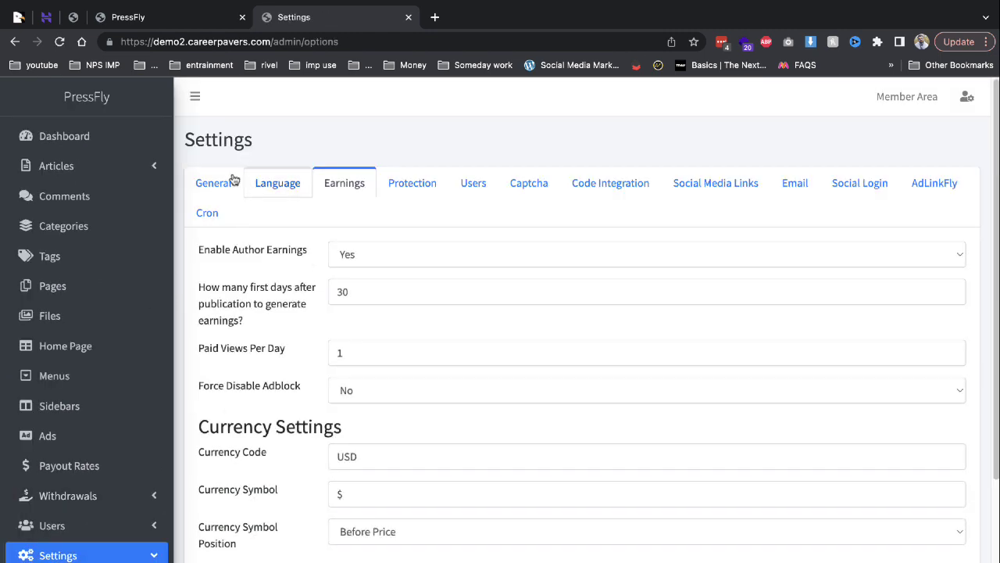
# Scroll through the General settings tab without changes.
pyautogui.click(228, 184)
pyautogui.scroll(-8, 338, 387)
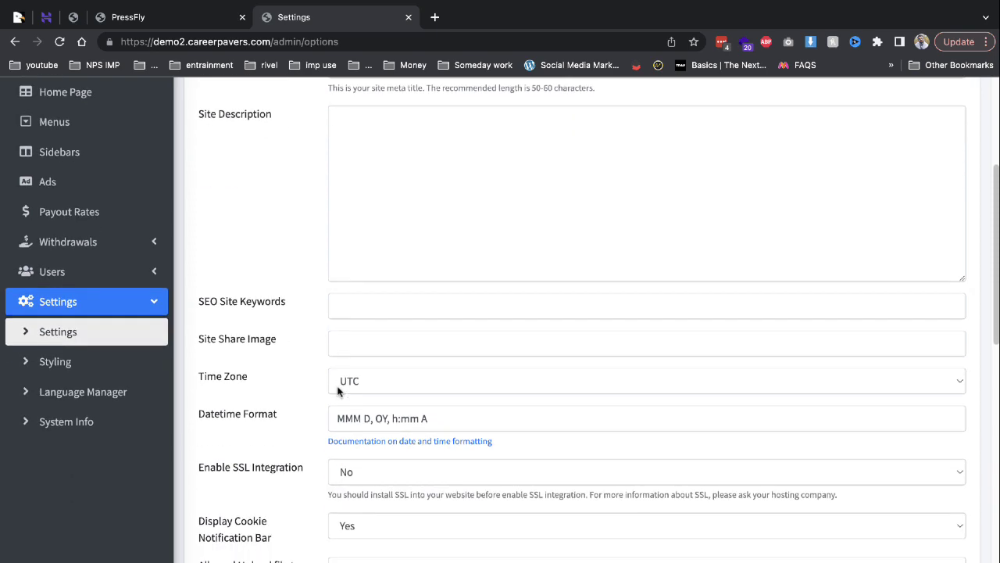
pyautogui.scroll(-6, 337, 387)
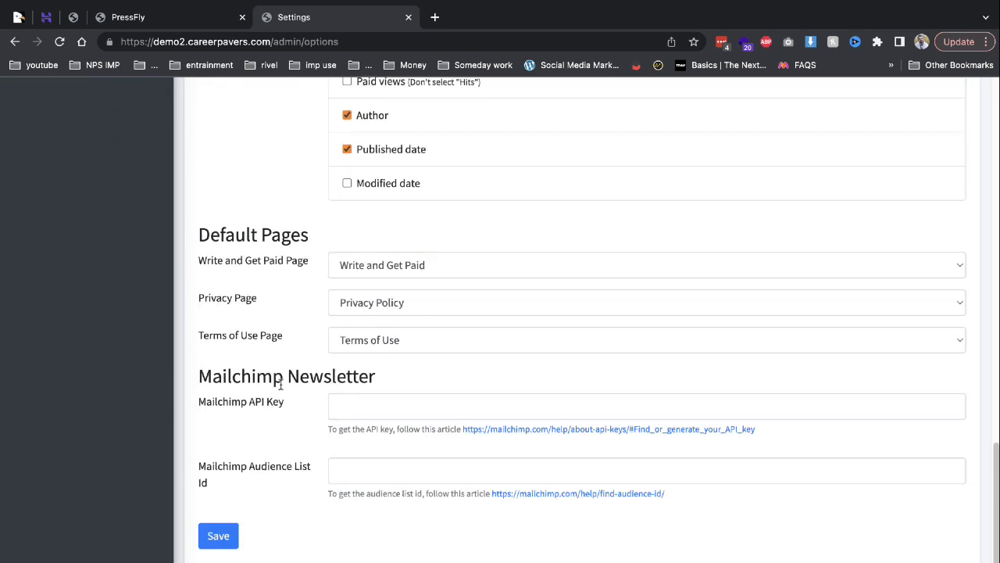
pyautogui.scroll(14, 353, 384)
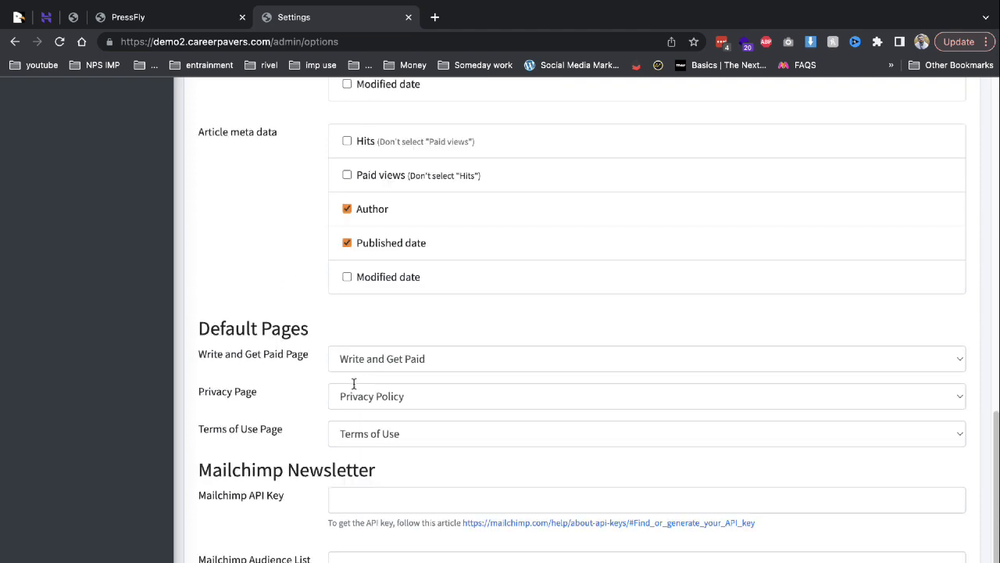
# Inspect Author Earnings, Paid Views Per Day and Force Disable Adblock, leaving adblock at No.
pyautogui.click(344, 184)
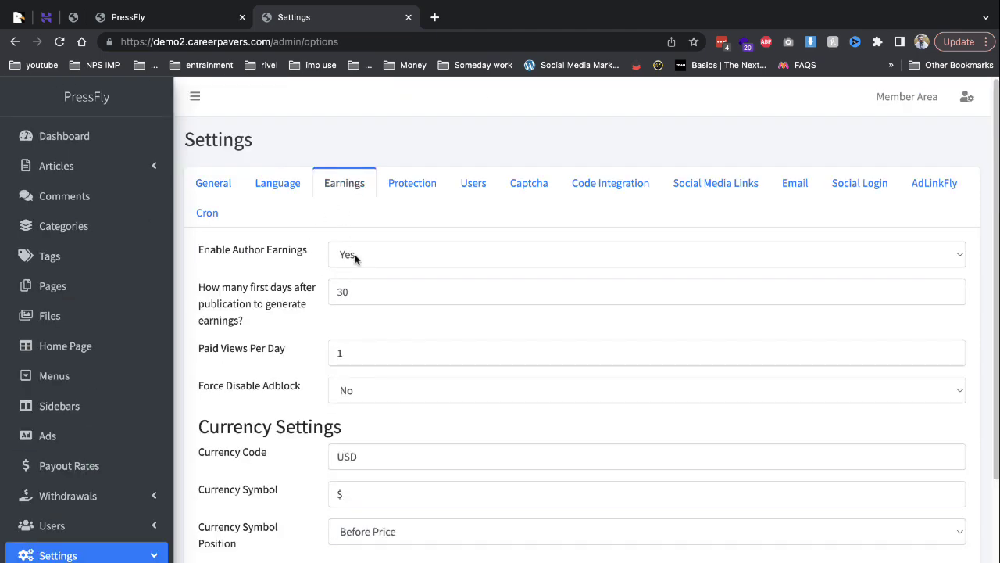
pyautogui.moveTo(232, 252); pyautogui.dragTo(318, 258)
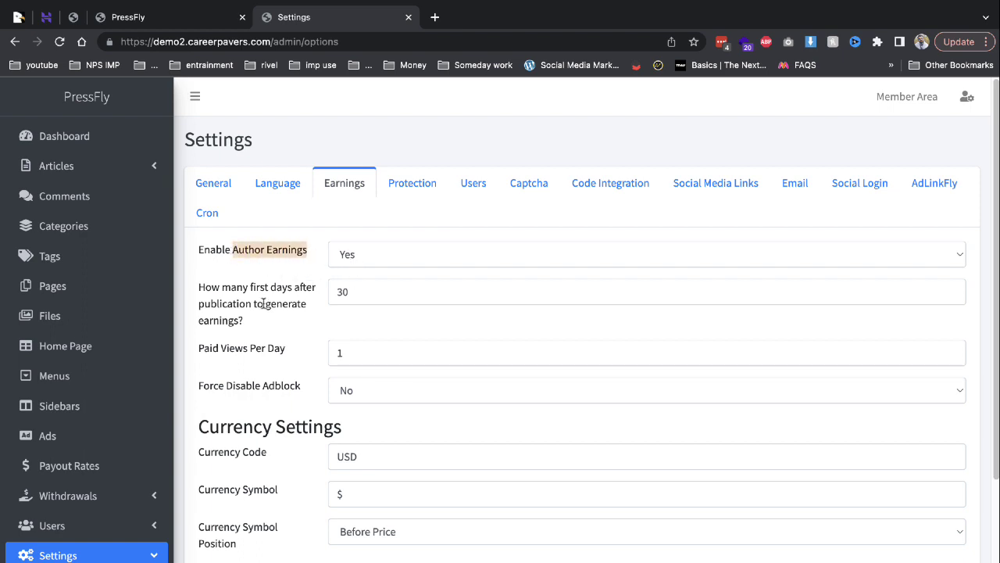
pyautogui.click(225, 301)
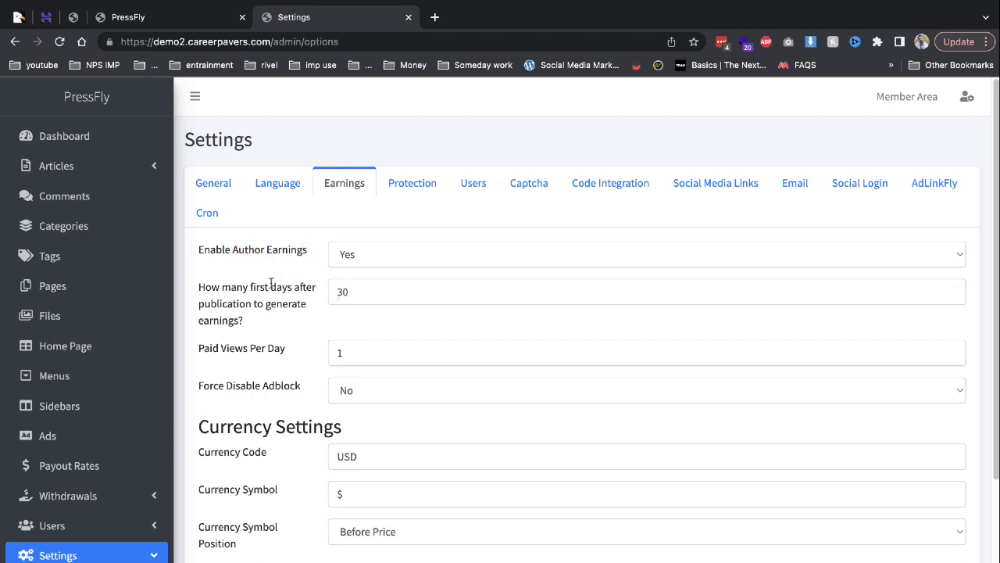
pyautogui.moveTo(213, 348); pyautogui.dragTo(365, 351)
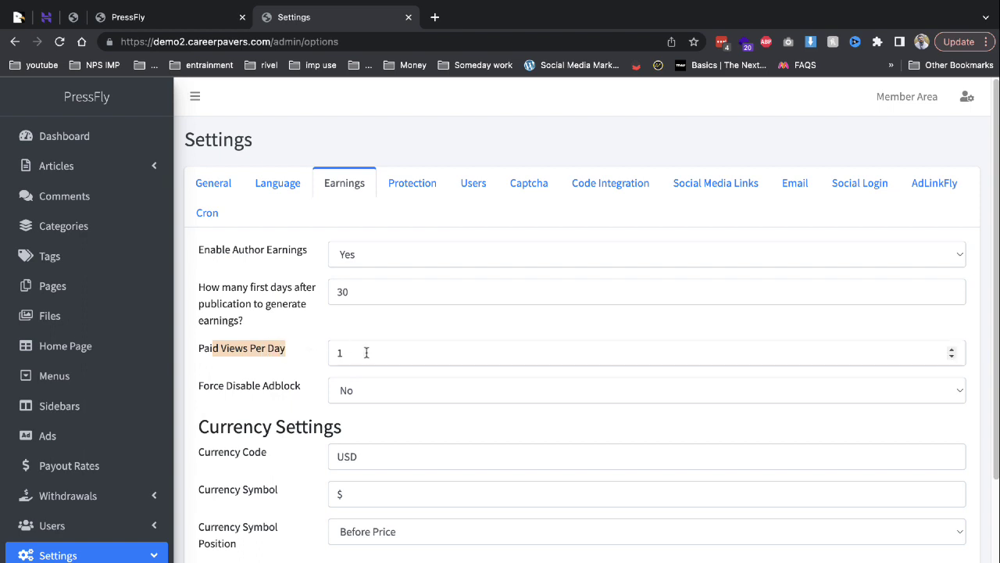
pyautogui.click(367, 352)
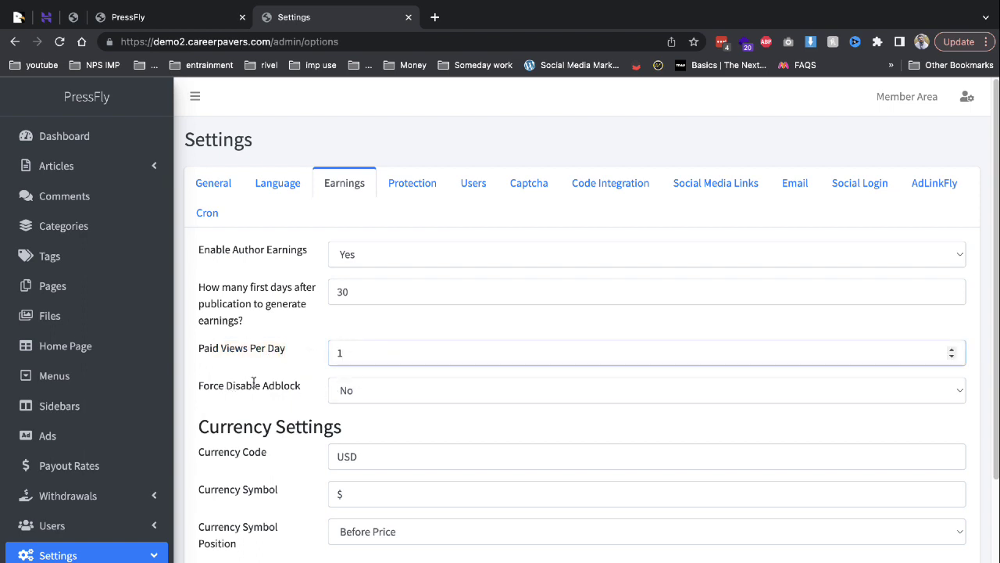
pyautogui.click(370, 388)
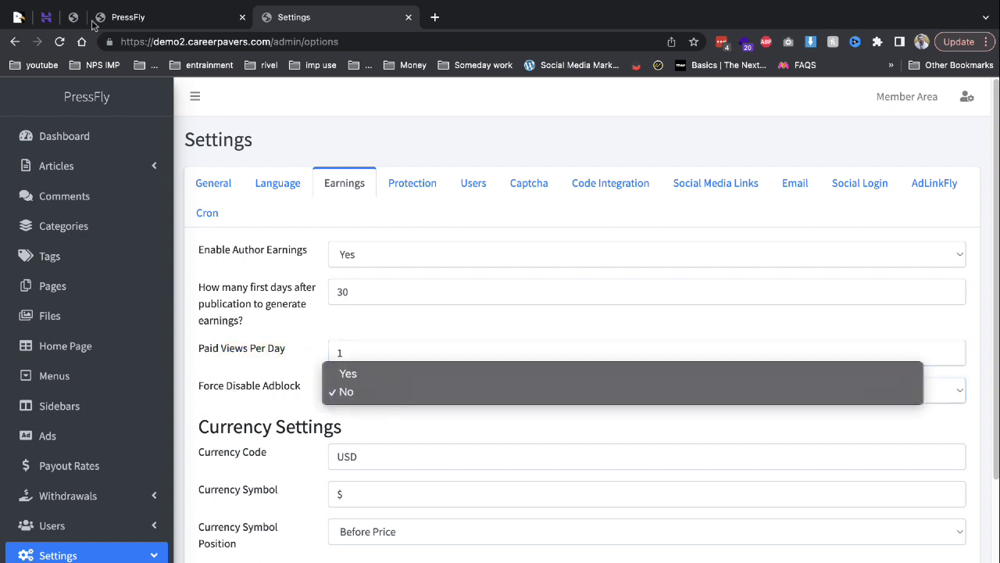
pyautogui.click(297, 366)
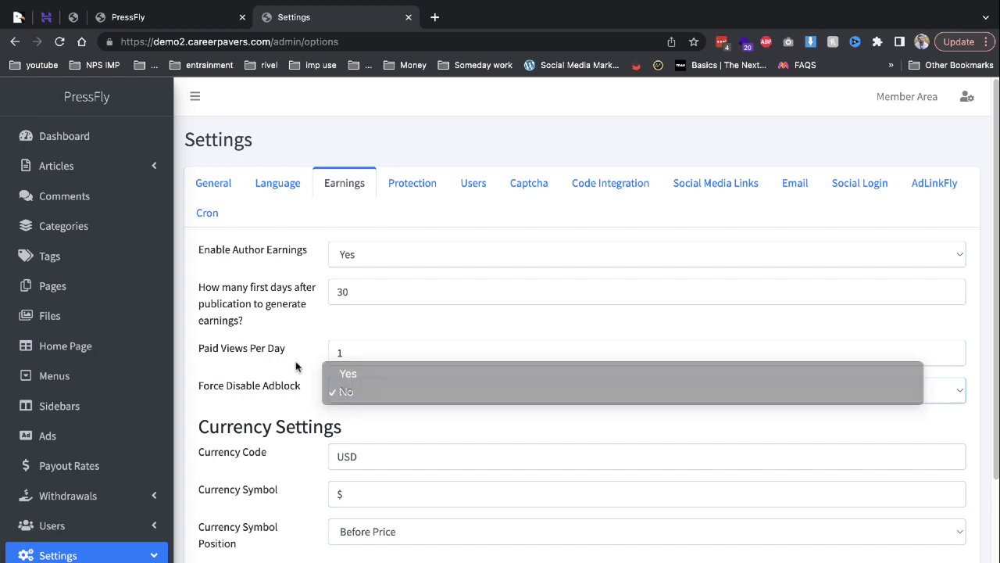
# Keep Enable Referrals at Yes, check Referral Percentage, then go to Protection settings.
pyautogui.scroll(-3, 370, 388)
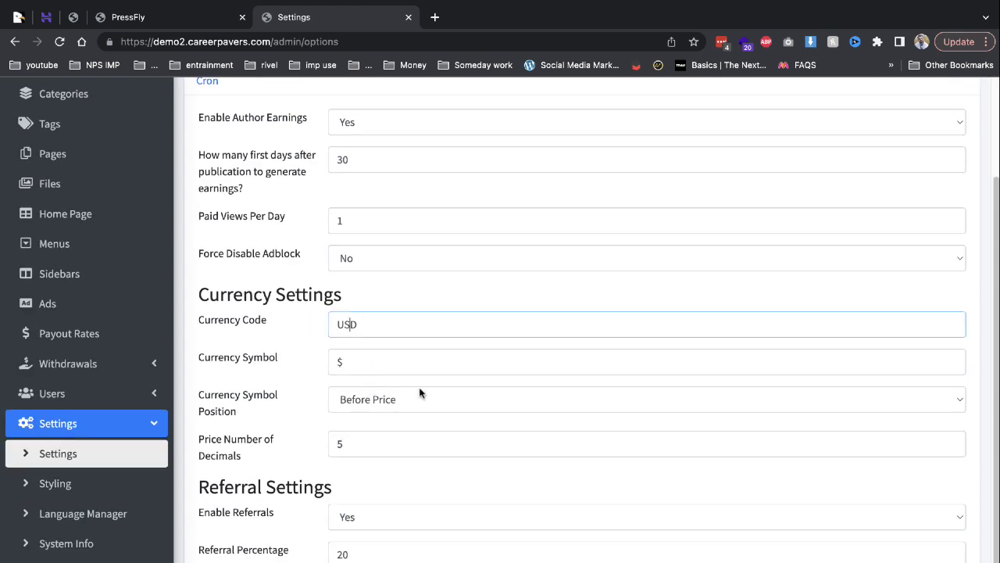
pyautogui.scroll(-2, 327, 440)
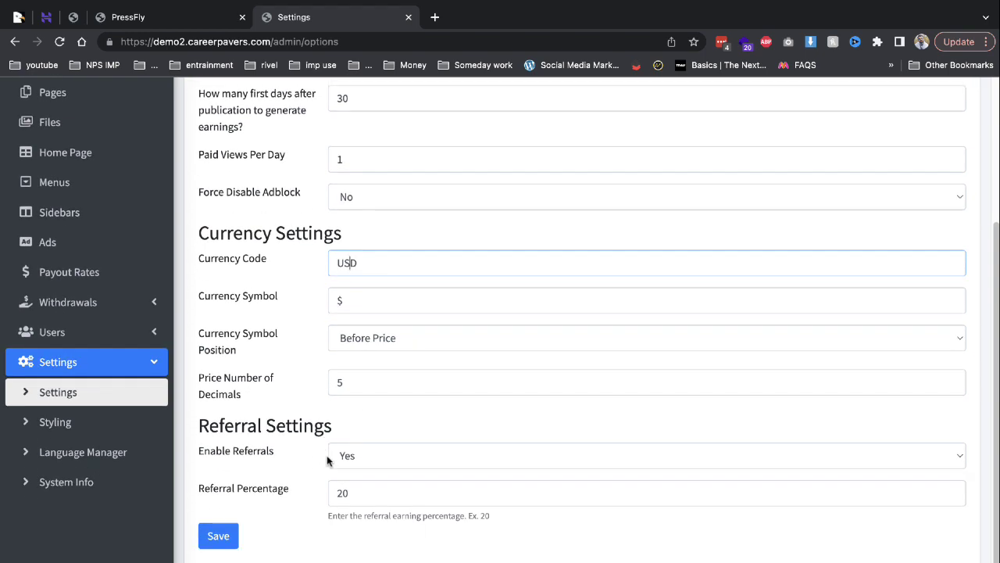
pyautogui.click(330, 461)
pyautogui.click(363, 499)
pyautogui.press('Tab')
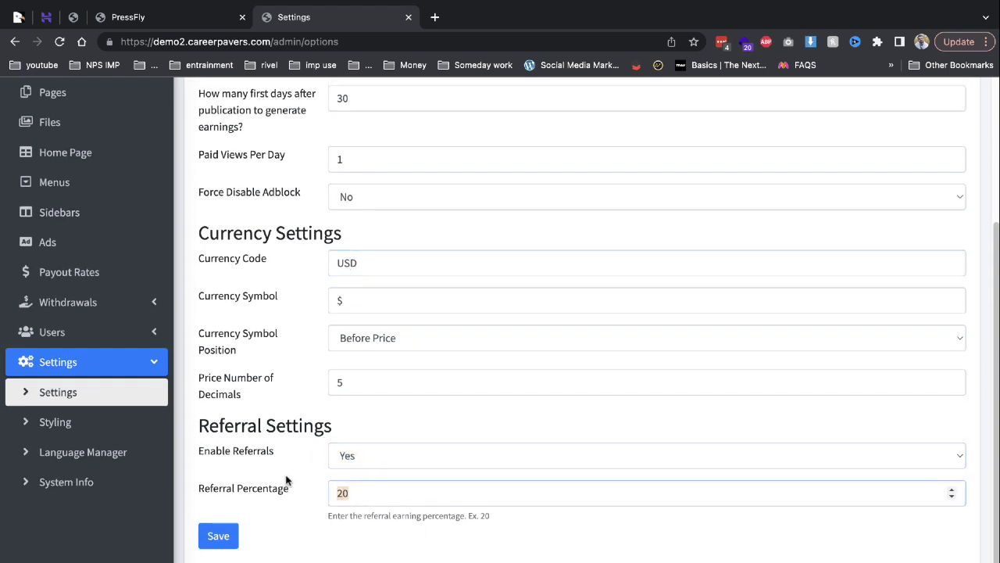
pyautogui.scroll(3, 289, 473)
pyautogui.click(418, 196)
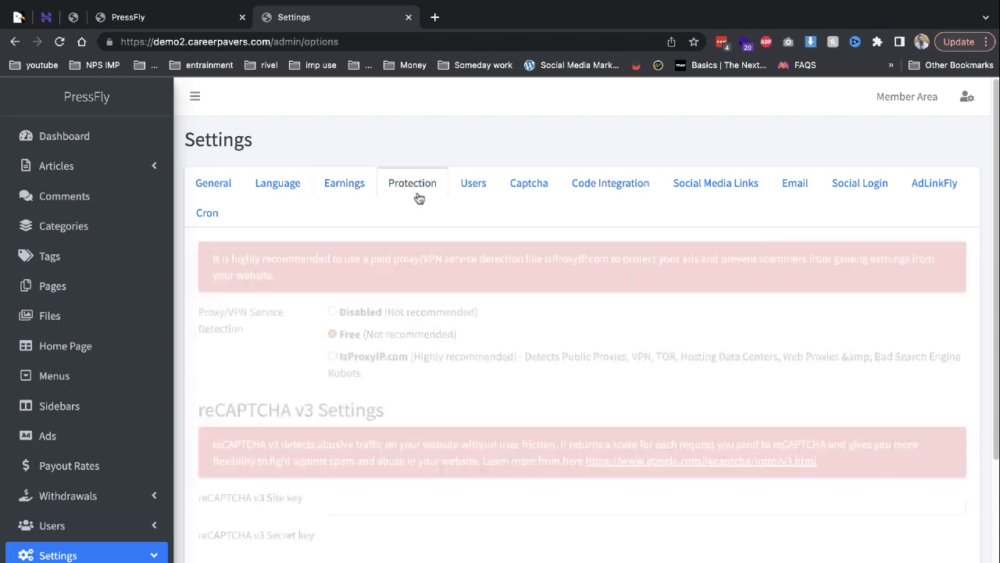
# Read the Proxy/VPN and reCAPTCHA v3 fields, then check the empty Code Integration boxes.
pyautogui.moveTo(252, 260); pyautogui.dragTo(409, 261)
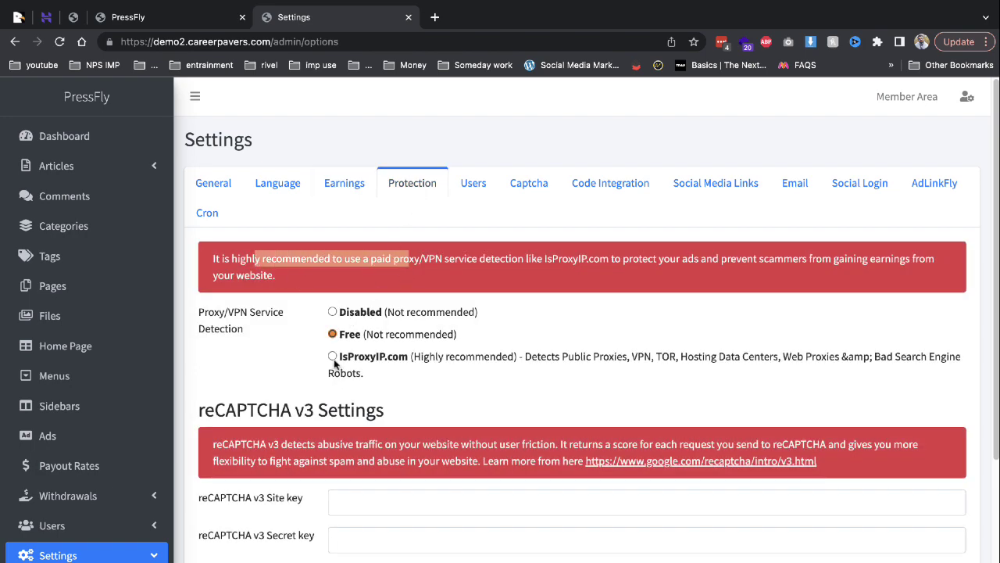
pyautogui.scroll(-2, 337, 364)
pyautogui.moveTo(274, 341); pyautogui.dragTo(478, 355)
pyautogui.scroll(-1, 478, 355)
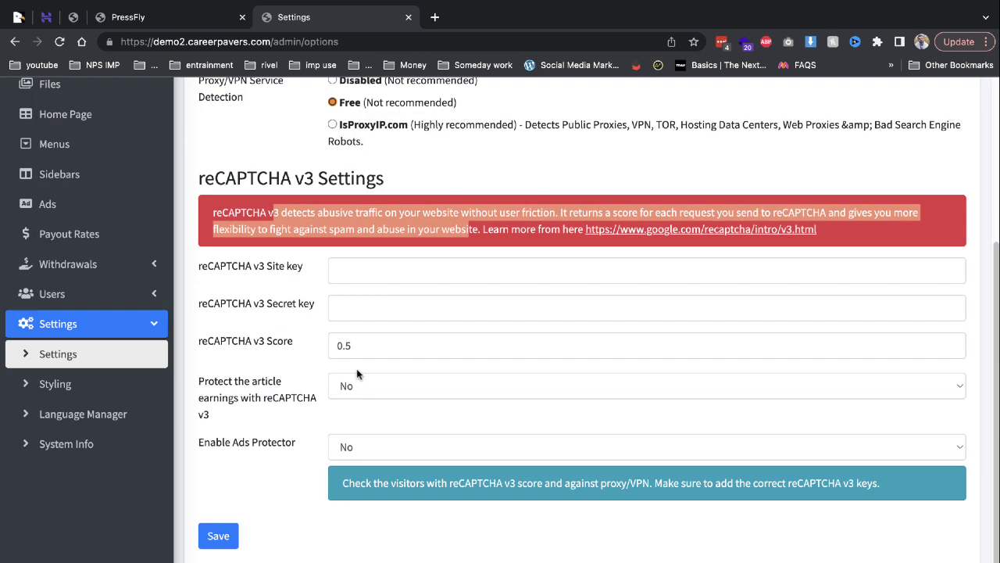
pyautogui.scroll(3, 435, 296)
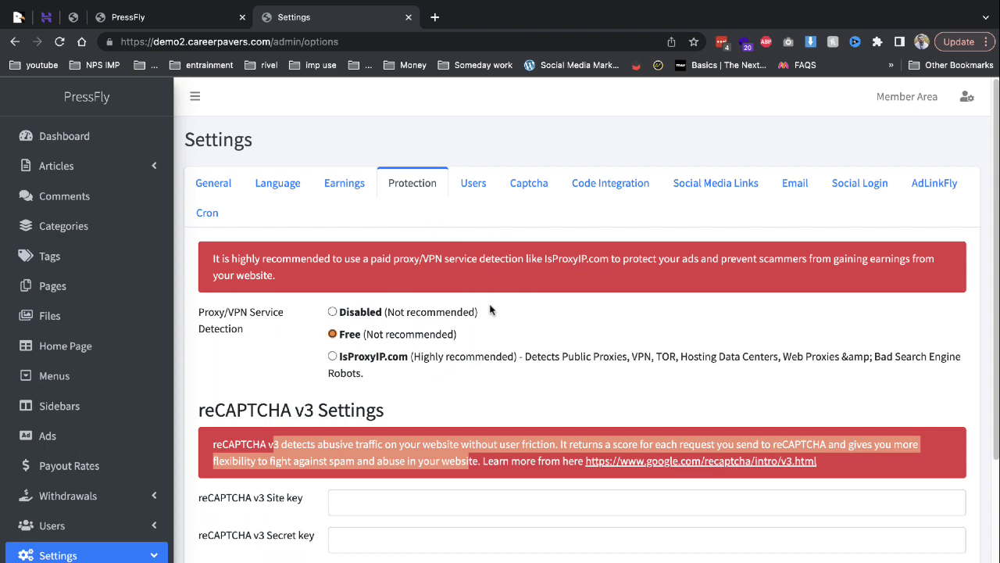
pyautogui.click(580, 193)
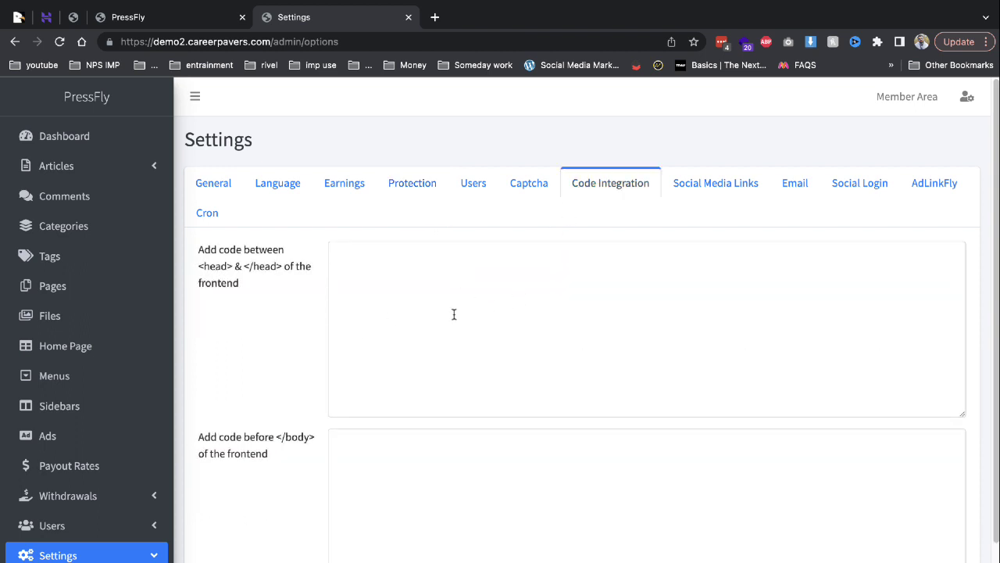
pyautogui.scroll(-2, 456, 375)
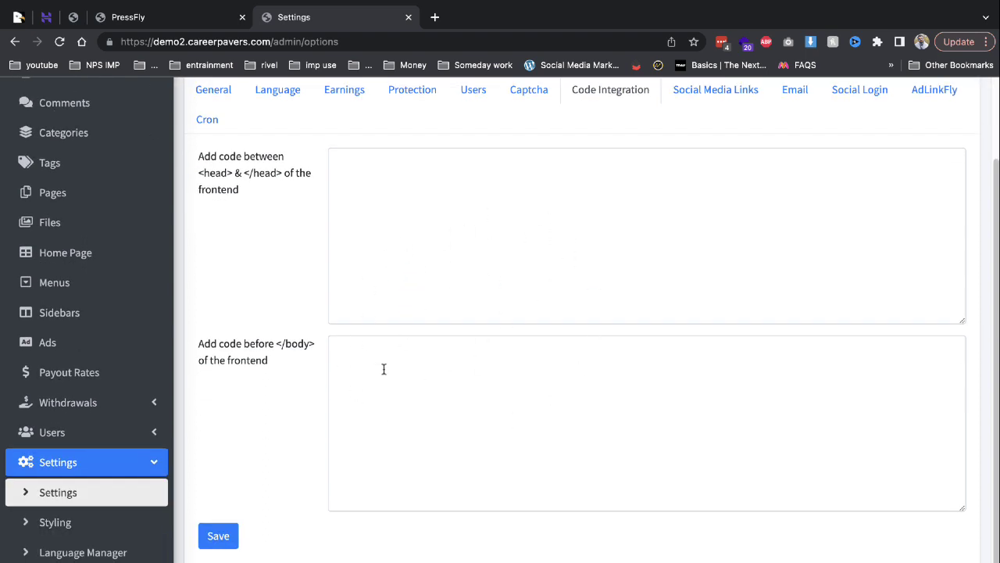
pyautogui.click(131, 523)
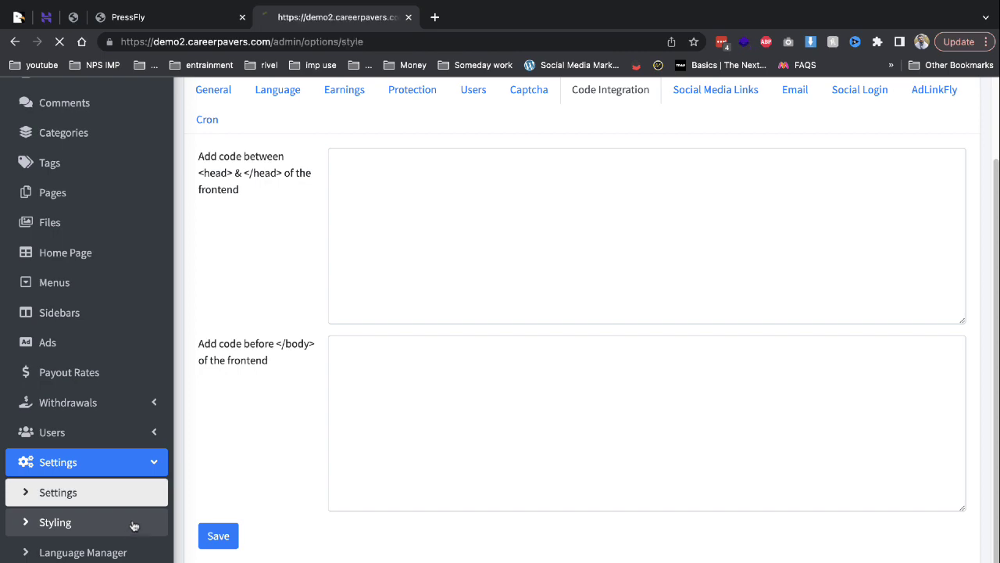
# Scroll through the general Styling options.
pyautogui.click(216, 183)
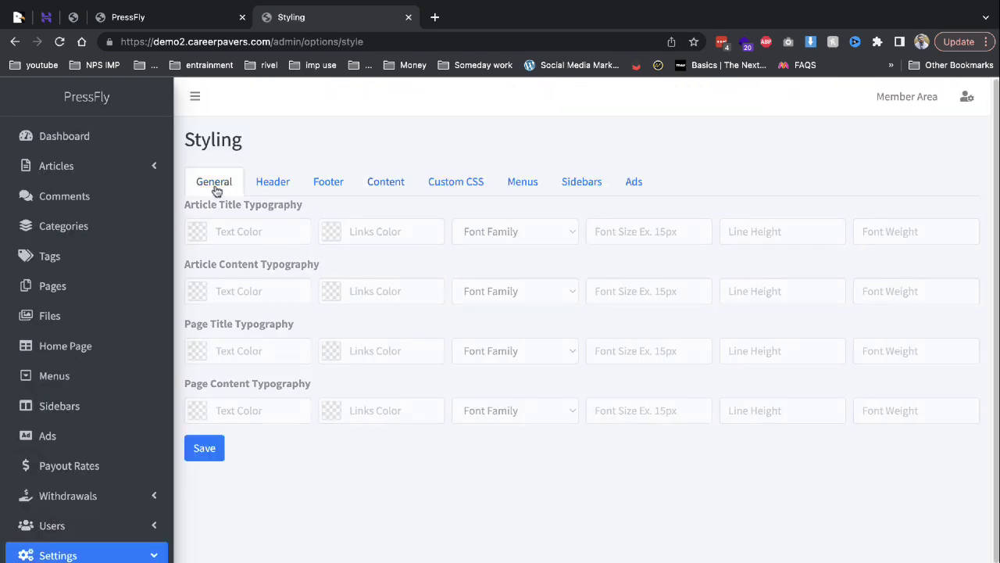
pyautogui.scroll(-1, 371, 300)
pyautogui.scroll(1, 371, 300)
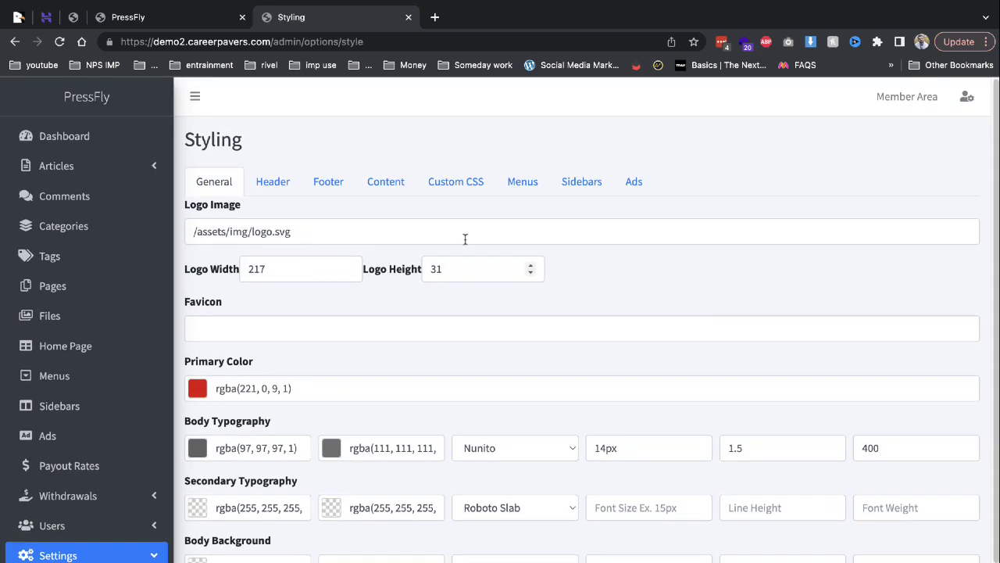
# Check the above-article and after-paragraph ad slots unchanged, then go to Member Area.
pyautogui.click(637, 189)
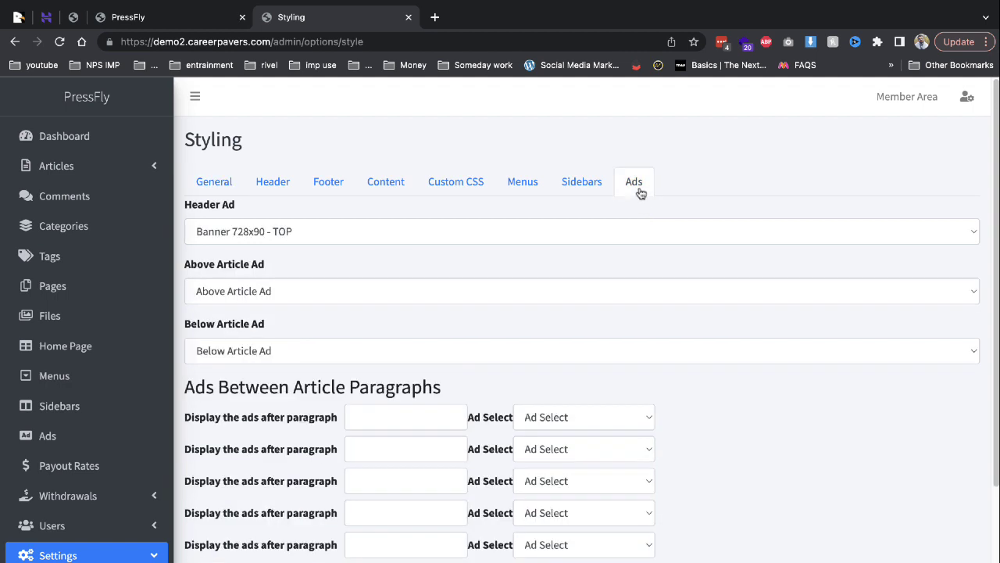
pyautogui.click(252, 293)
pyautogui.click(418, 369)
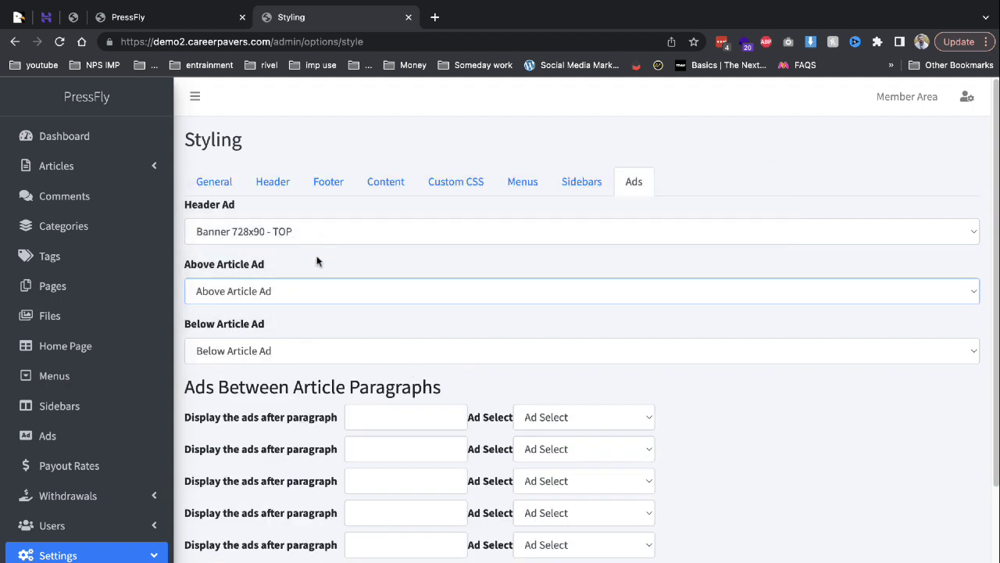
pyautogui.click(411, 420)
pyautogui.scroll(-3, 327, 405)
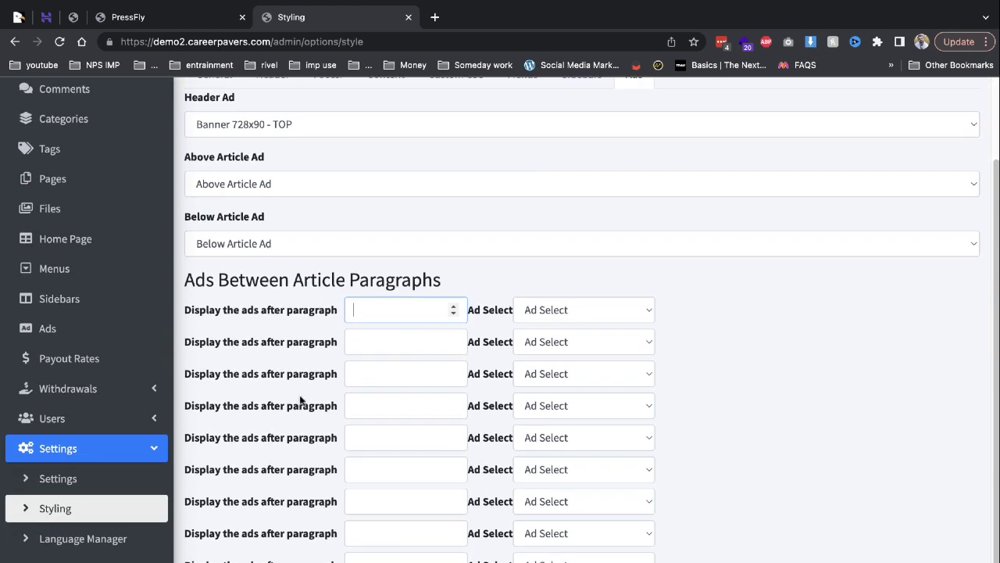
pyautogui.scroll(-2, 330, 359)
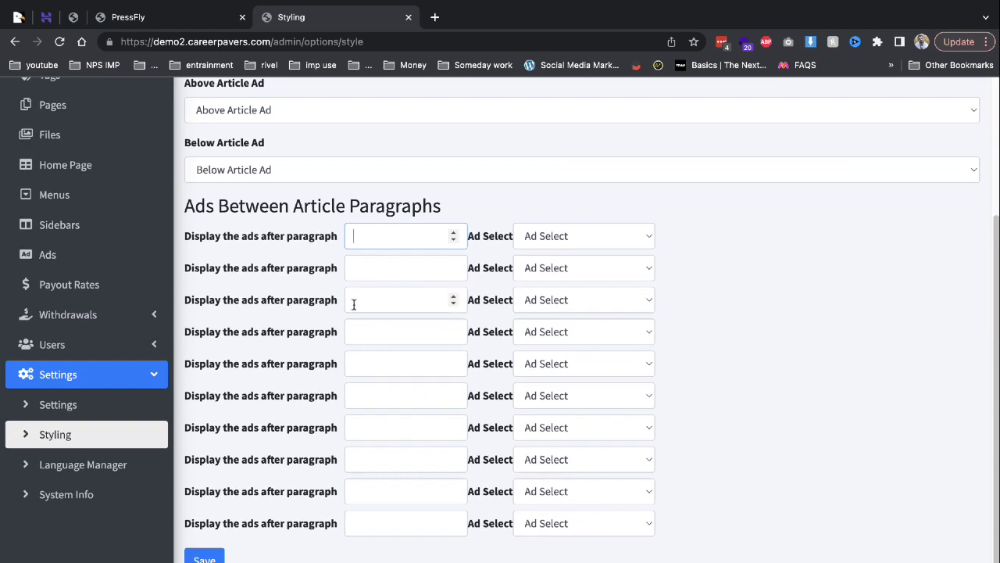
pyautogui.scroll(5, 242, 375)
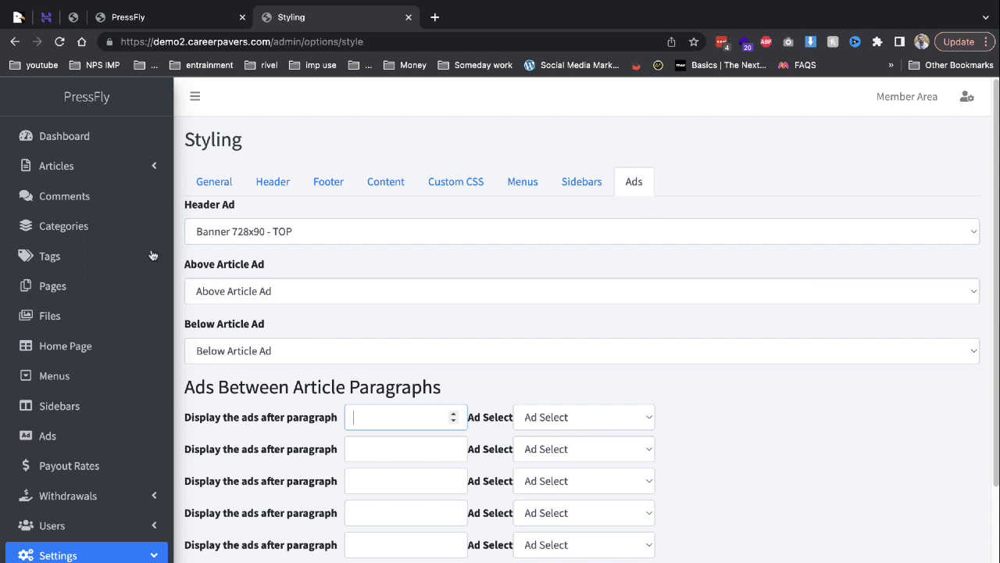
pyautogui.click(883, 101)
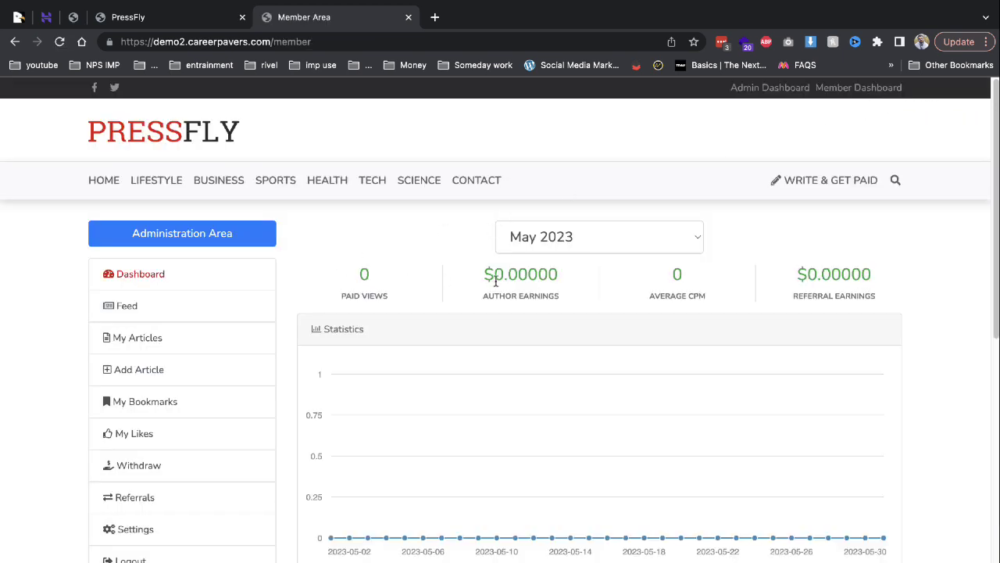
# Keep May 2023 as the statistics month, browse My Articles, then open Write & Get Paid.
pyautogui.moveTo(496, 281); pyautogui.dragTo(639, 272)
pyautogui.click(596, 238)
pyautogui.click(579, 246)
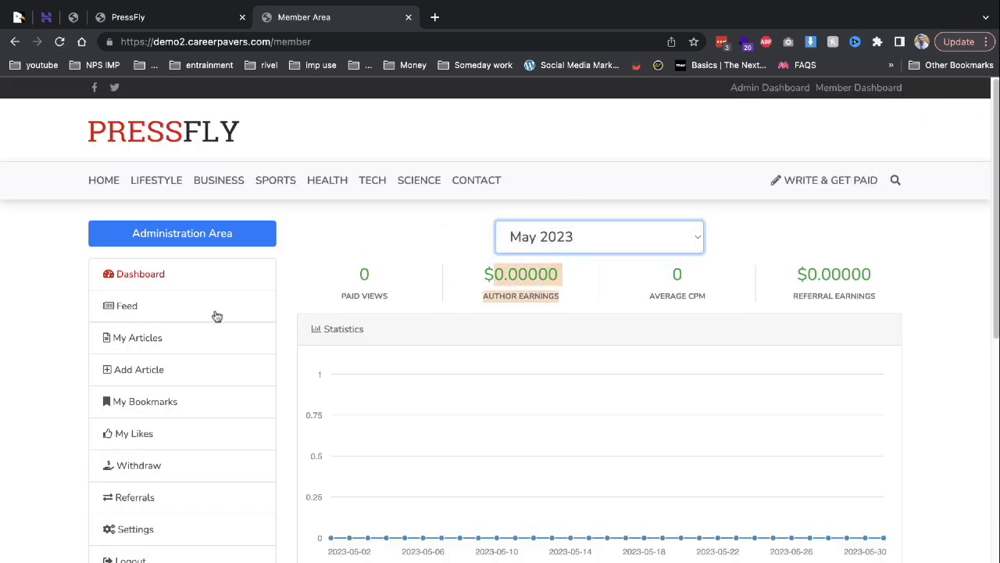
pyautogui.click(395, 306)
pyautogui.click(162, 348)
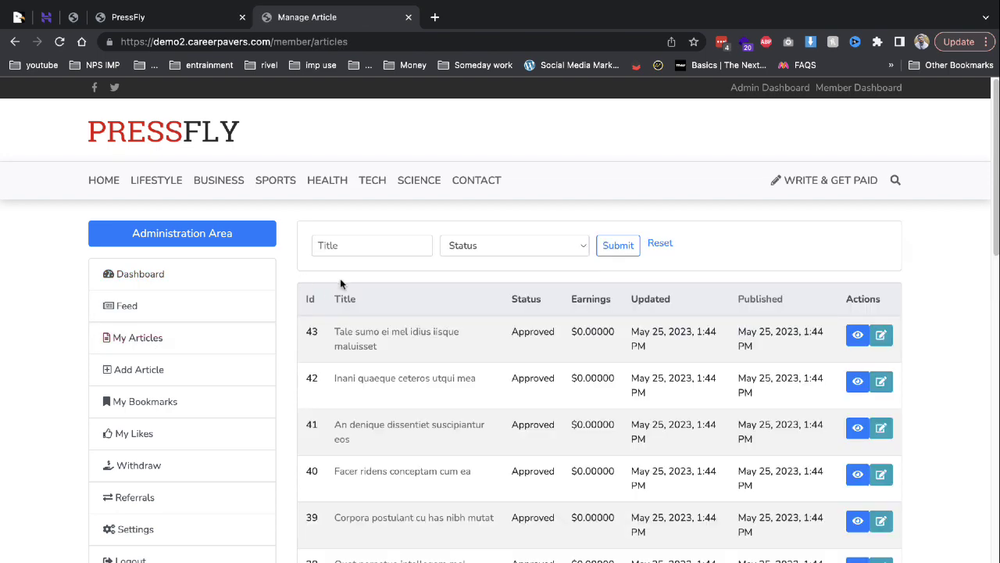
pyautogui.scroll(-2, 375, 279)
pyautogui.scroll(2, 401, 268)
pyautogui.click(819, 186)
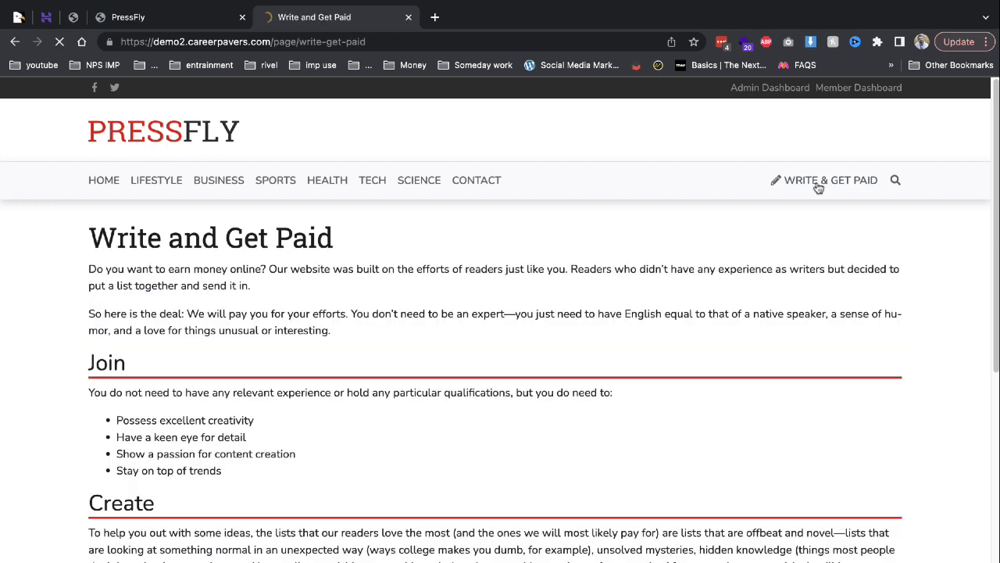
# Review the Write and Get Paid terms, PayPal requirement and minimum withdrawal amounts down to bitcoin.
pyautogui.scroll(-2, 228, 273)
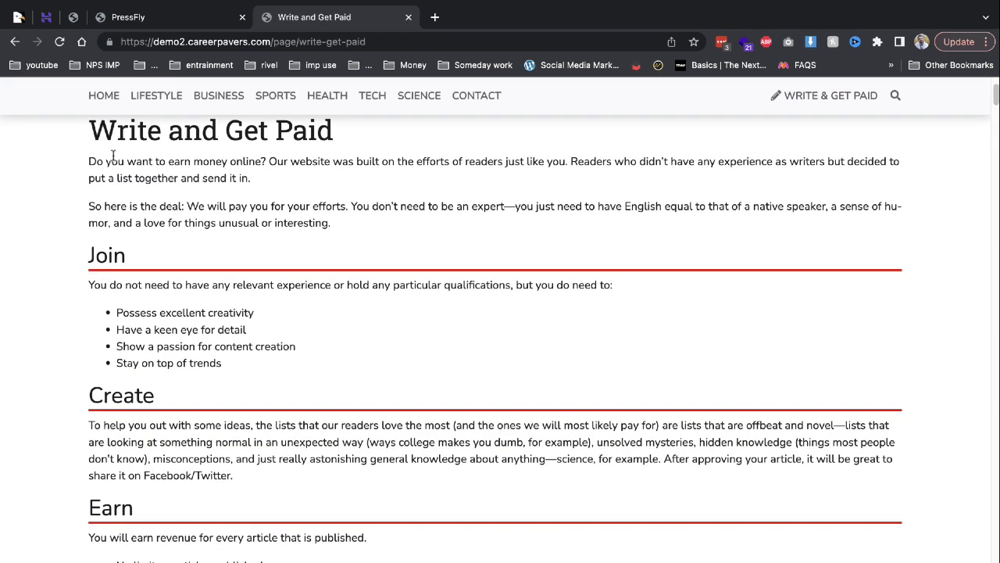
pyautogui.scroll(-6, 227, 273)
pyautogui.scroll(3, 156, 258)
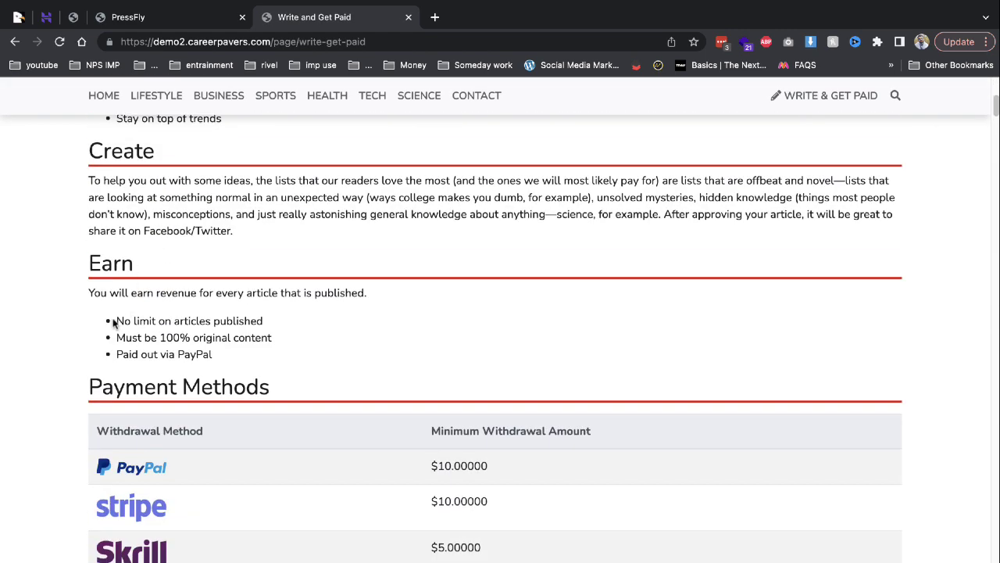
pyautogui.moveTo(113, 323); pyautogui.dragTo(273, 329)
pyautogui.moveTo(110, 340); pyautogui.dragTo(288, 351)
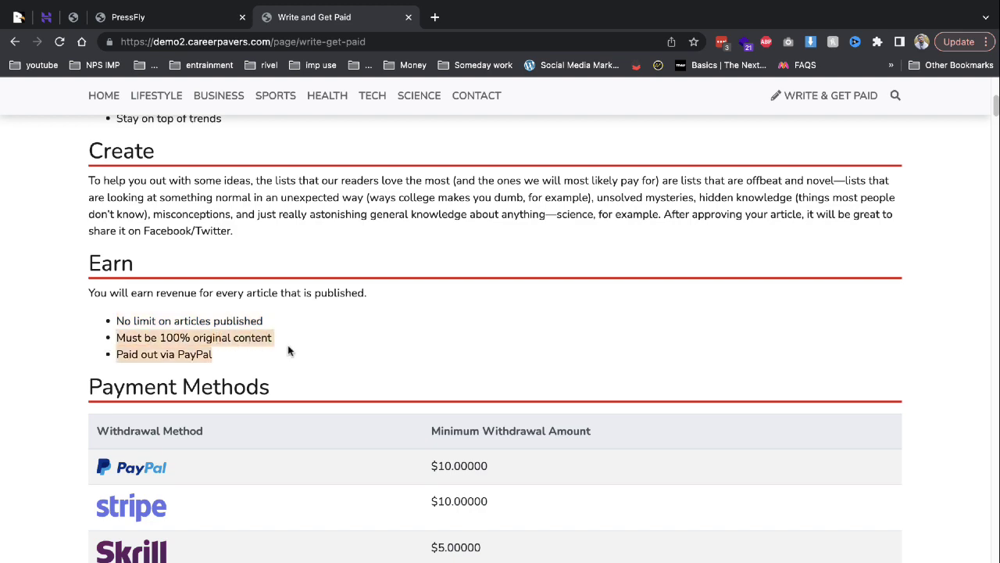
pyautogui.click(132, 361)
pyautogui.scroll(-3, 325, 350)
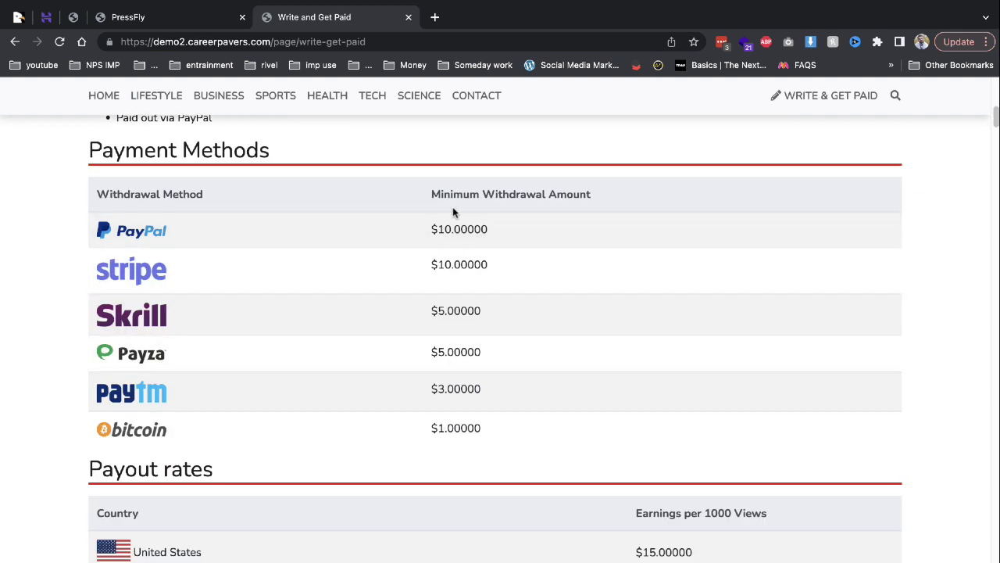
pyautogui.moveTo(444, 227); pyautogui.dragTo(455, 422)
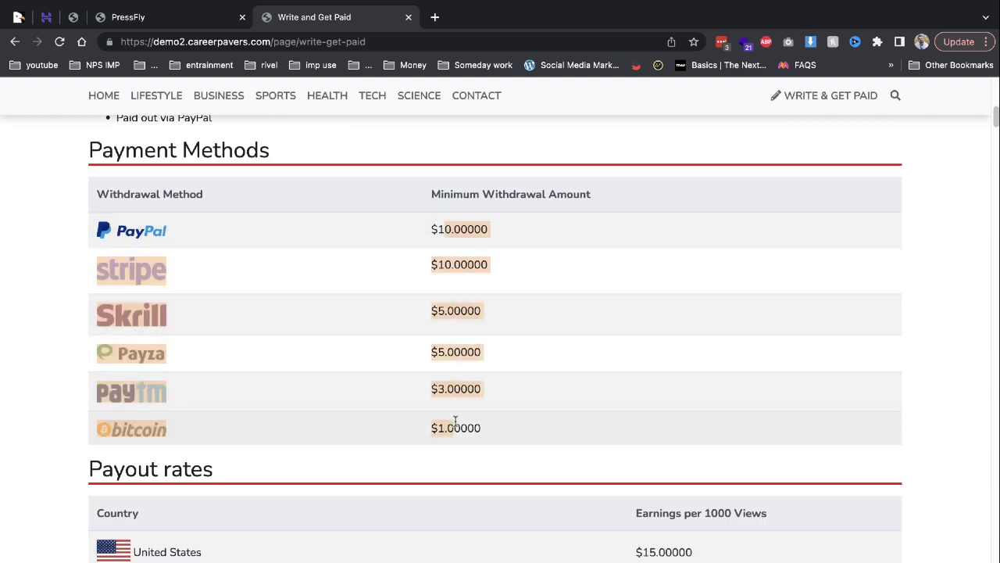
pyautogui.click(455, 422)
# Read the per-country payout rates per 1000 views, then return to the My Articles list.
pyautogui.scroll(-8, 475, 259)
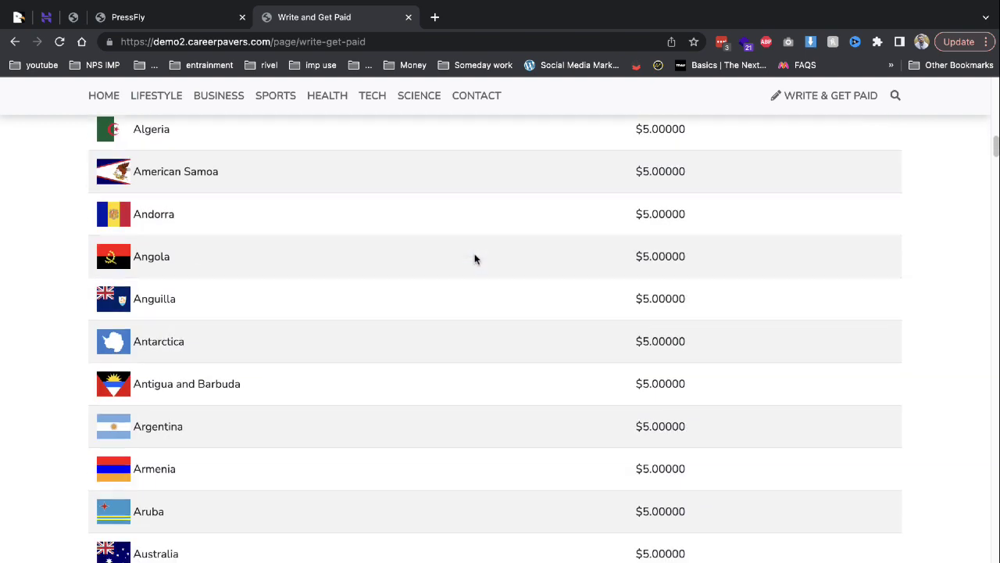
pyautogui.scroll(1, 679, 236)
pyautogui.scroll(3, 660, 242)
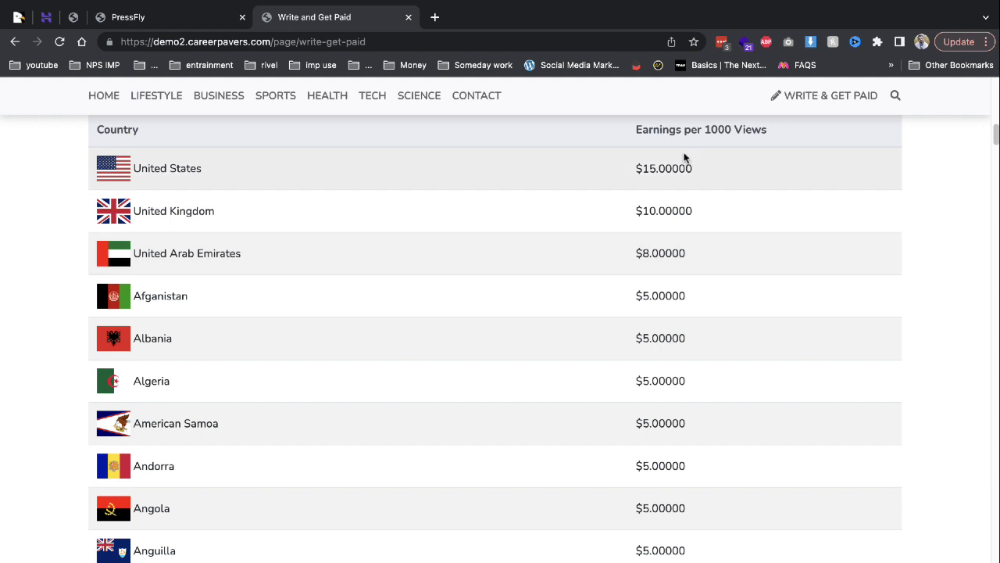
pyautogui.moveTo(705, 131); pyautogui.dragTo(769, 134)
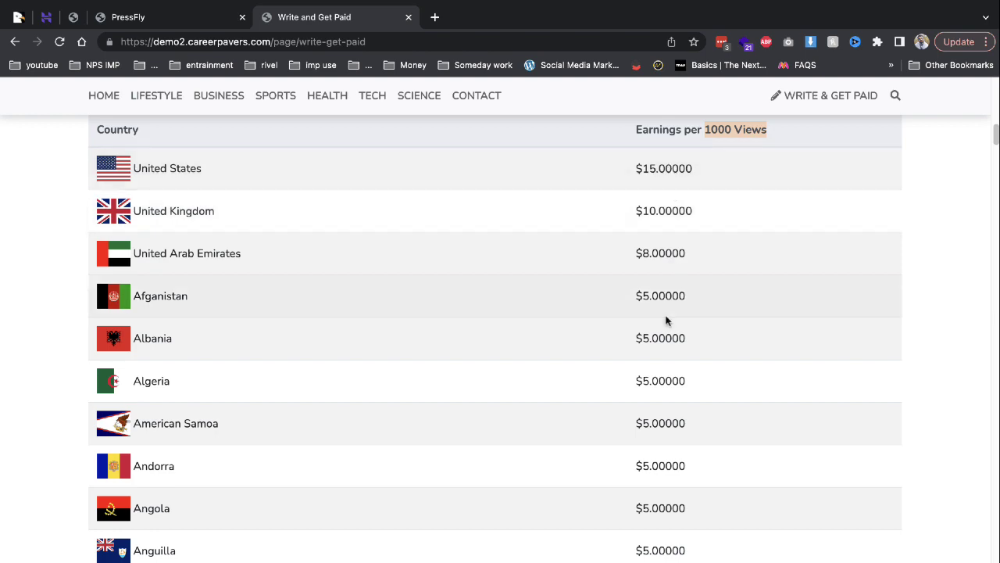
pyautogui.scroll(-20, 665, 319)
pyautogui.scroll(-20, 665, 315)
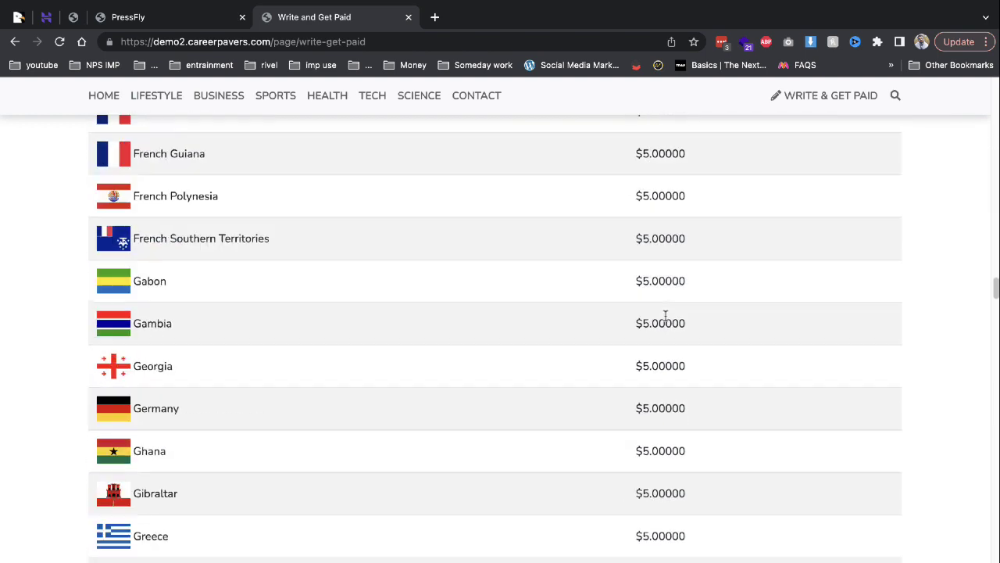
pyautogui.scroll(-10, 665, 315)
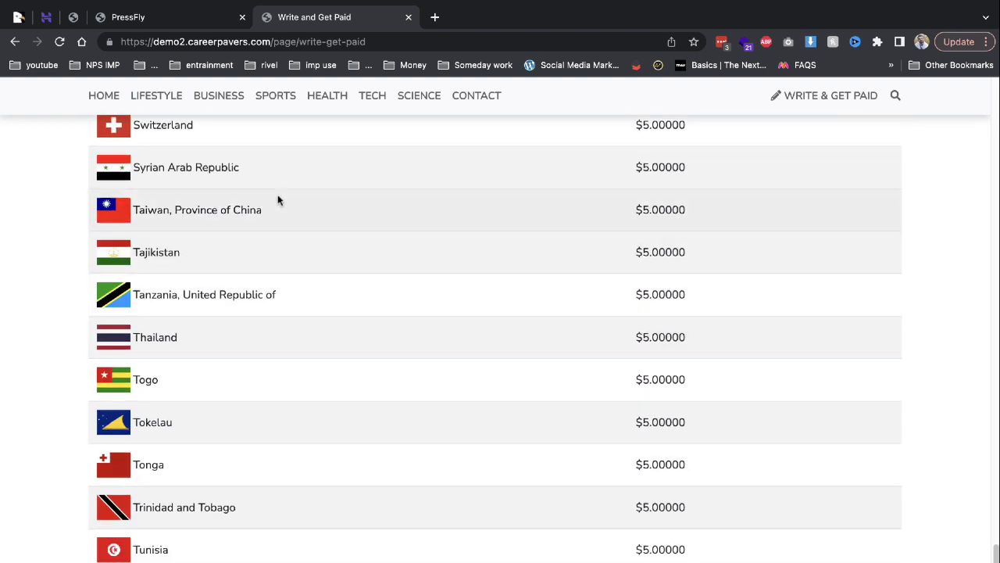
pyautogui.click(15, 41)
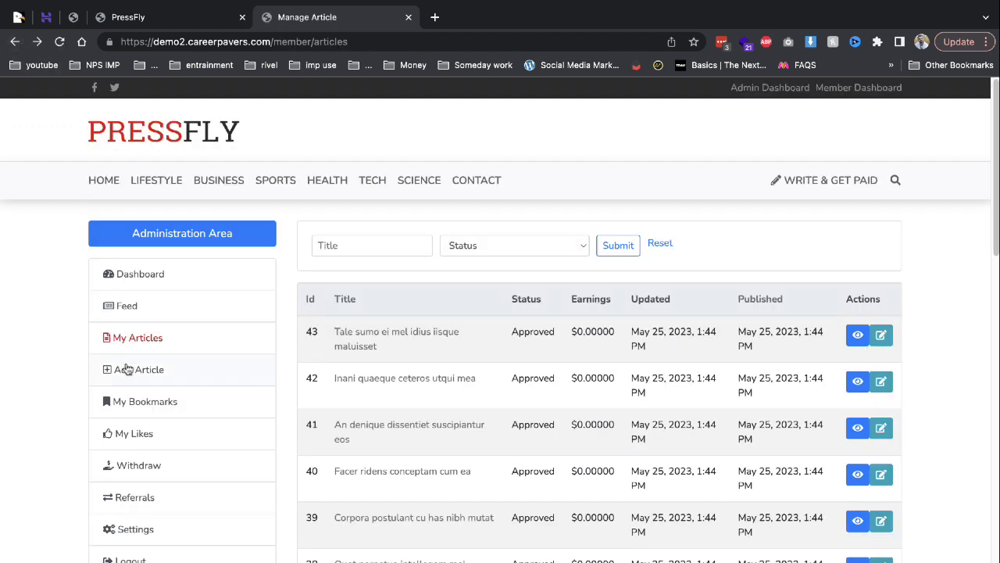
# Check the empty Withdrawals page, then select the full referral URL on the Referrals page.
pyautogui.click(152, 465)
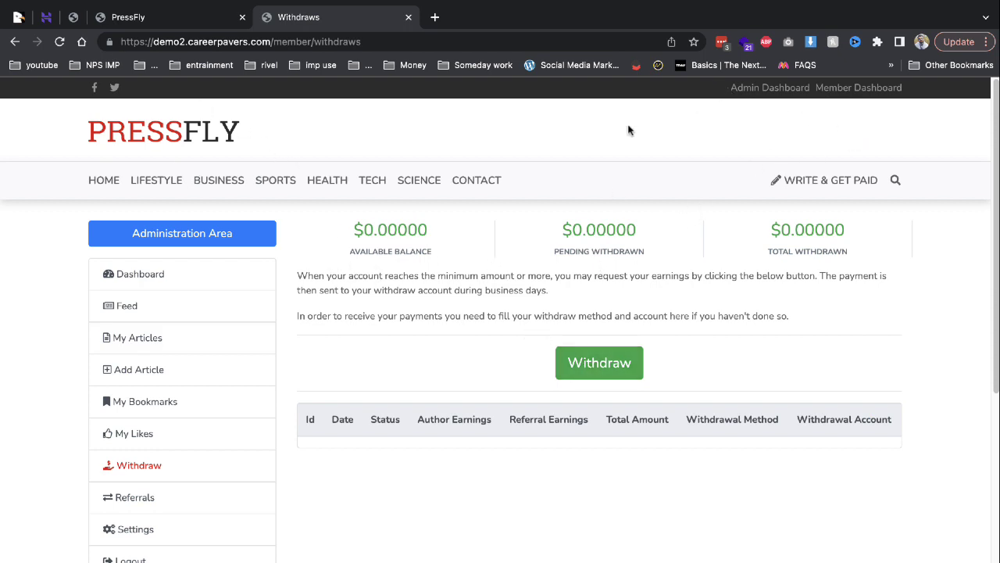
pyautogui.click(206, 495)
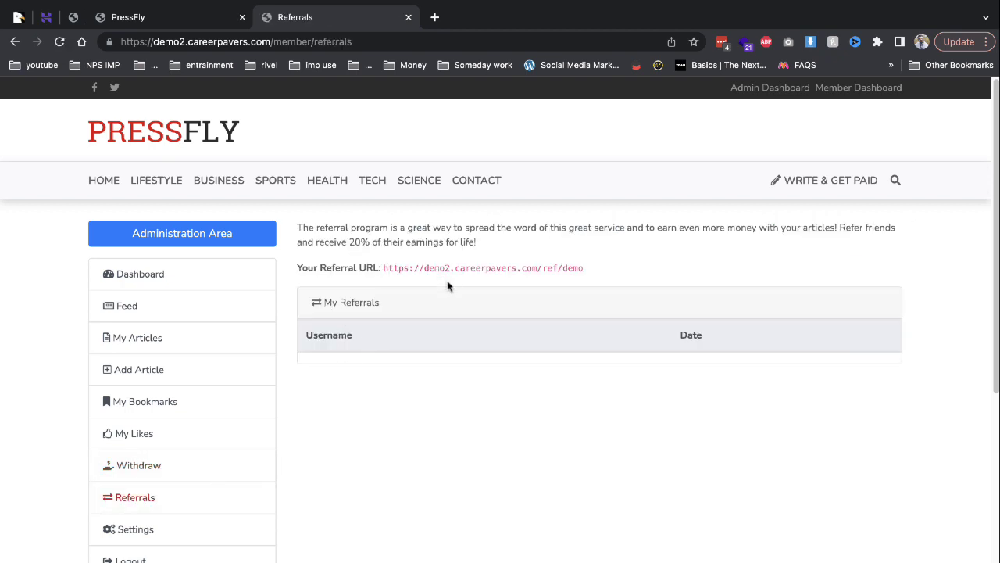
pyautogui.rightClick(557, 263)
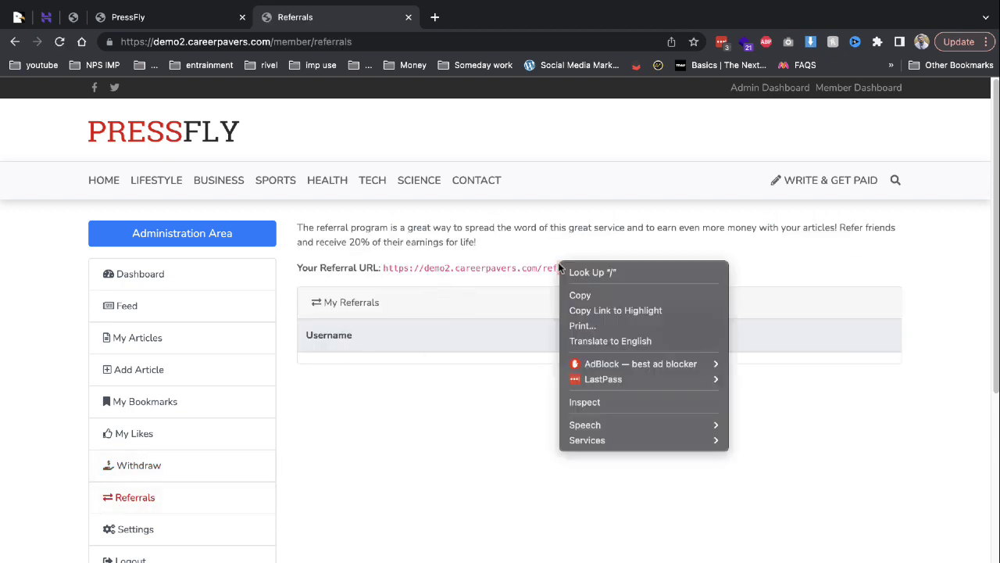
pyautogui.press('Escape')
pyautogui.moveTo(383, 264); pyautogui.dragTo(587, 268)
pyautogui.press('super+c')
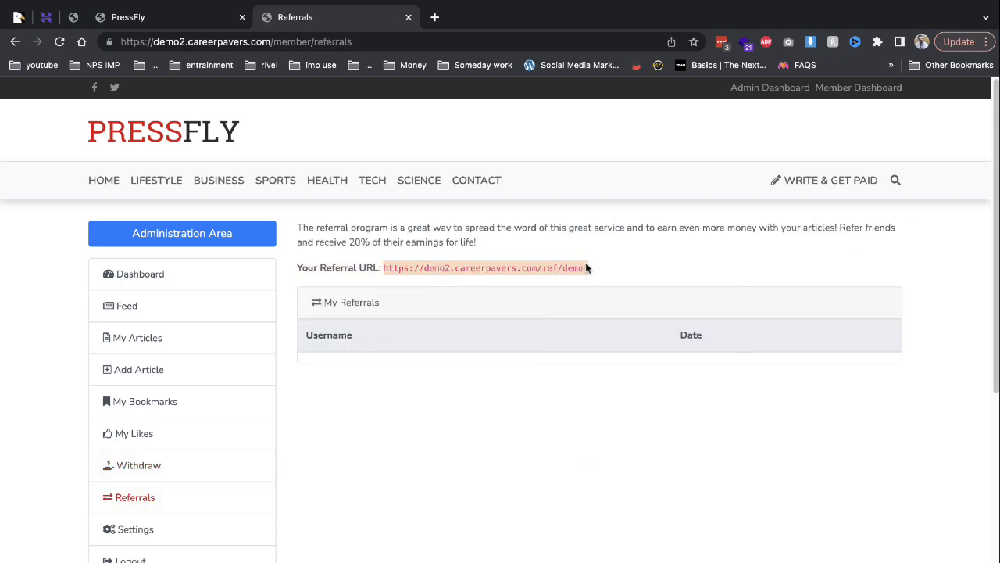
pyautogui.click(986, 41)
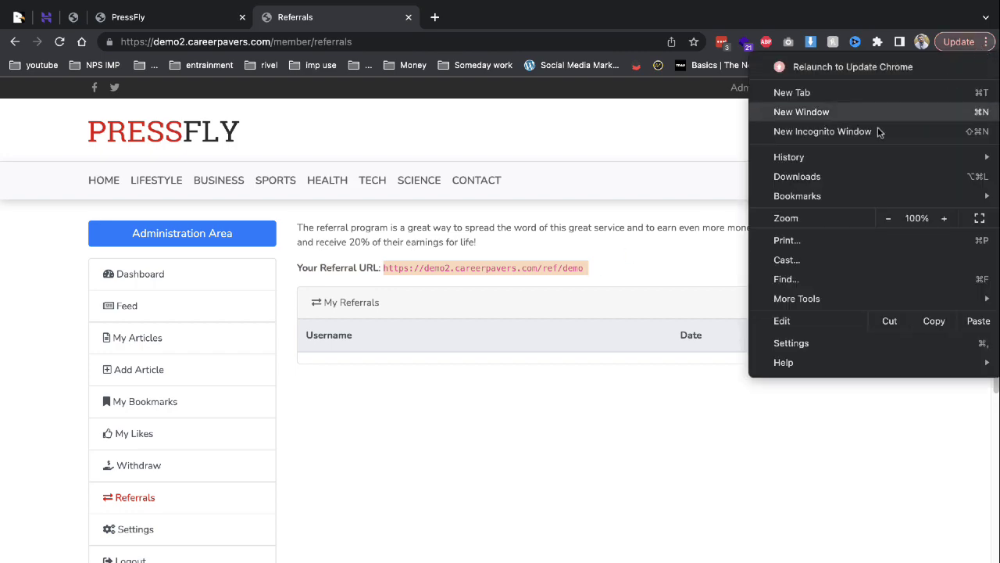
# Open the copied referral link in a new incognito window and bring up the registration form.
pyautogui.click(872, 131)
pyautogui.press('super+v')
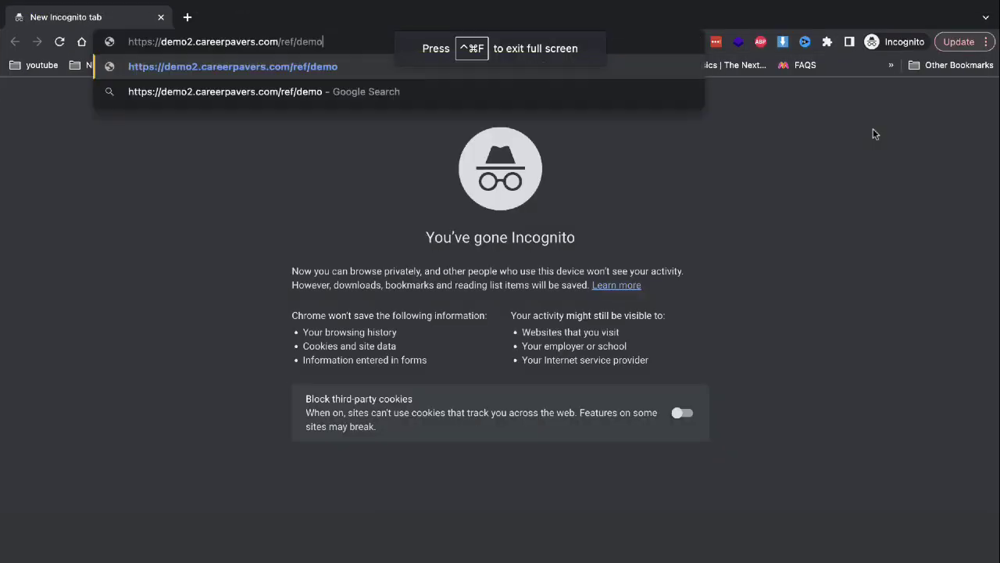
pyautogui.press('Return')
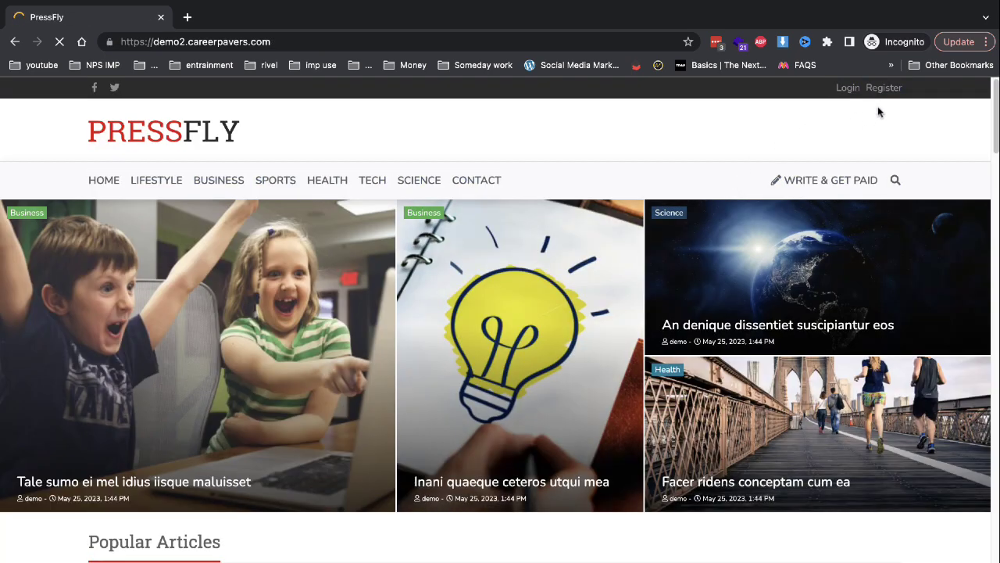
pyautogui.click(882, 92)
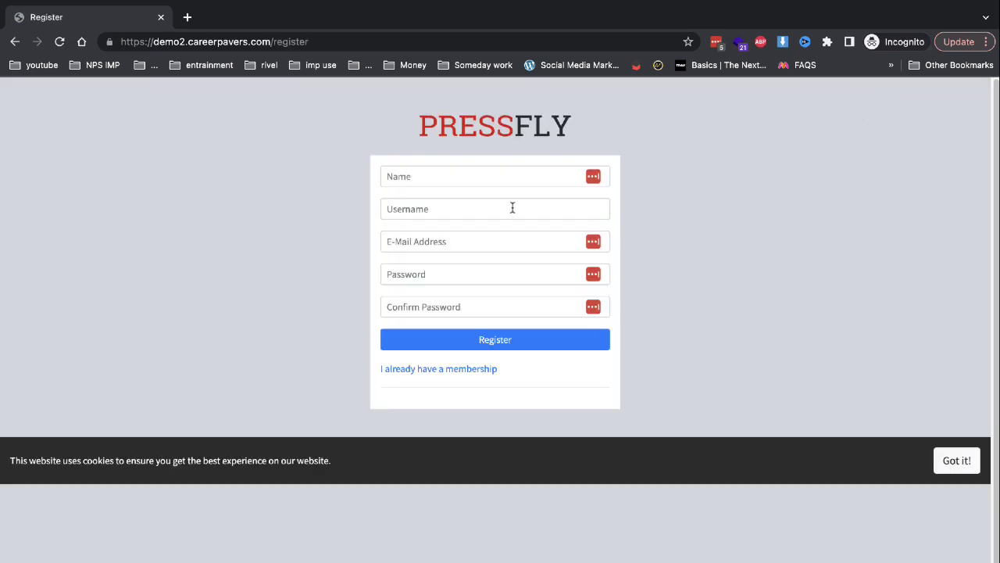
# Enter the new member's name, username and pasted e-mail address in the signup form.
pyautogui.click(507, 175)
pyautogui.write('demo2')
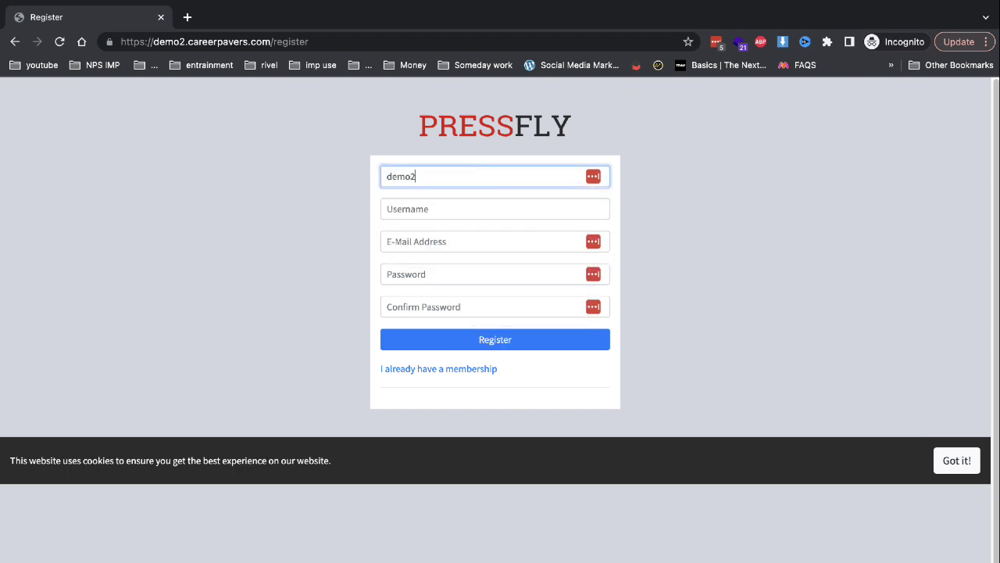
pyautogui.press('Tab')
pyautogui.write('demo2')
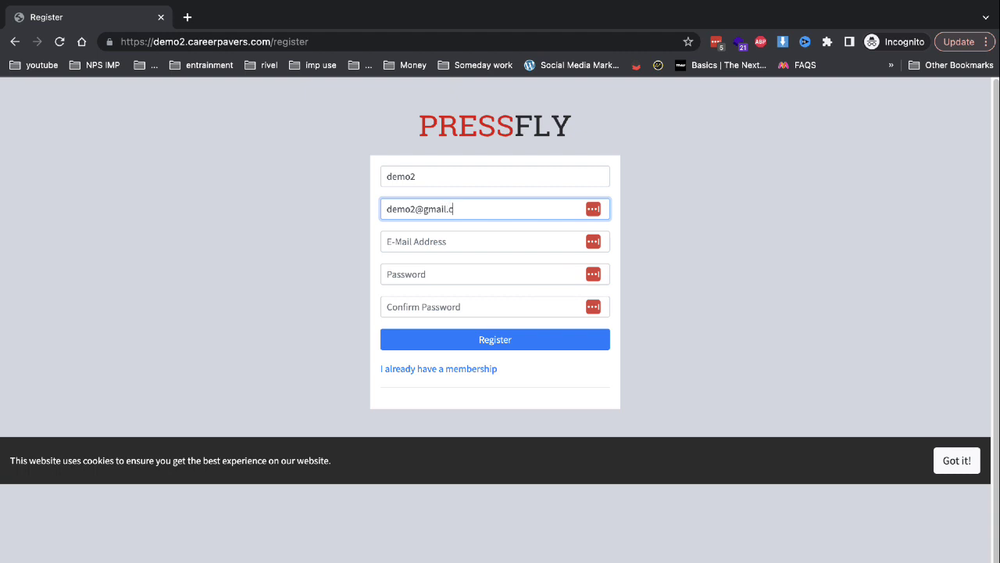
pyautogui.hotkey('ctrl', 'a')
pyautogui.press('BackSpace')
pyautogui.write('demo2')
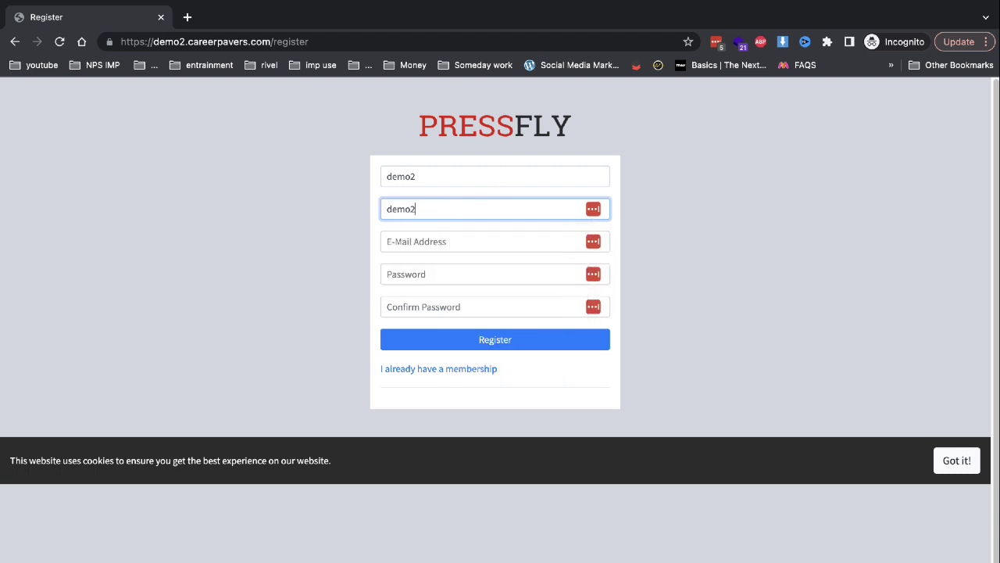
pyautogui.press('Tab')
pyautogui.hotkey('ctrl', 'v')
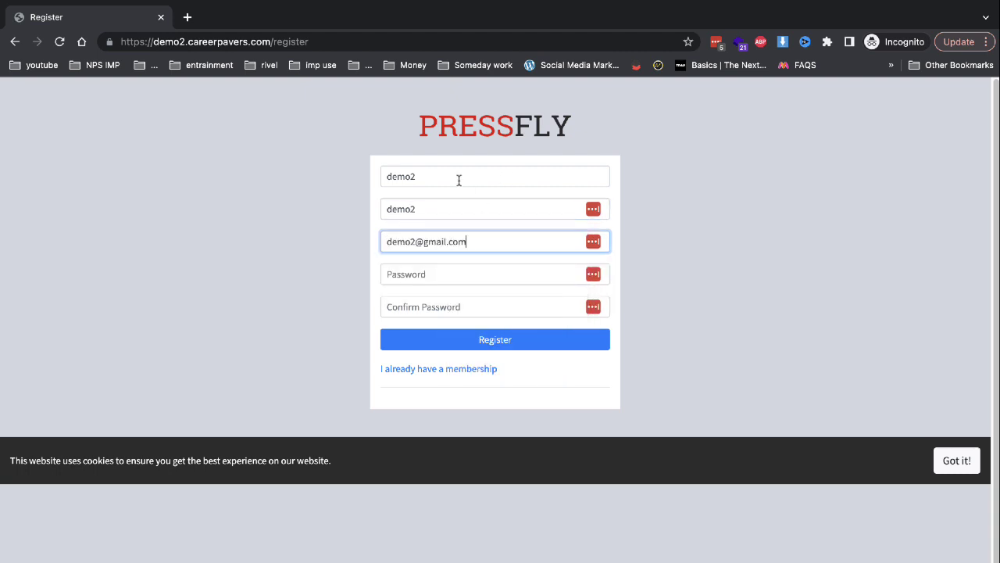
# Re-enter the name, fill and confirm the password, register, and close the Login tab.
pyautogui.click(458, 179)
pyautogui.hotkey('ctrl', 'a')
pyautogui.press('BackSpace')
pyautogui.write('demo2')
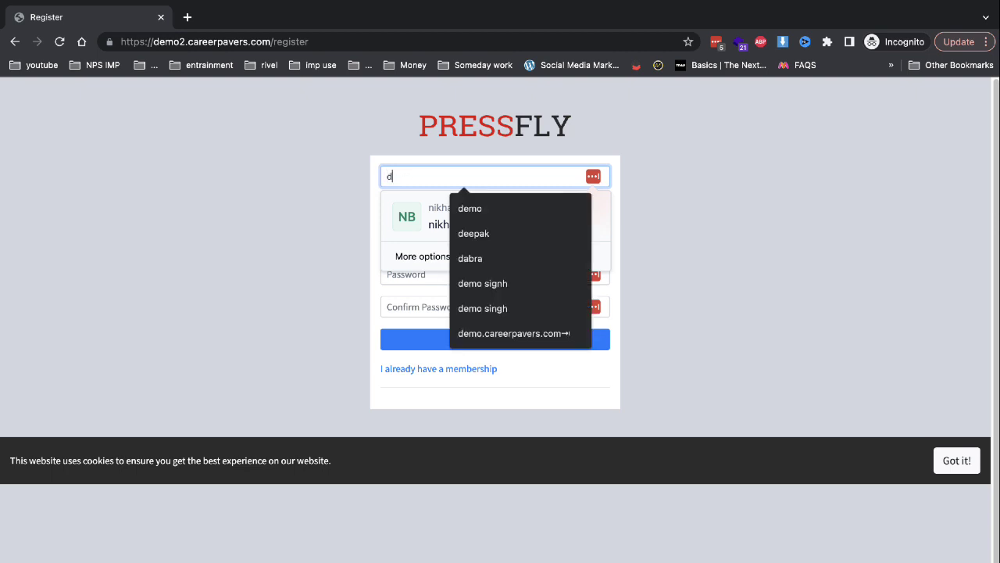
pyautogui.press('Tab')
pyautogui.press('Tab')
pyautogui.press('Tab')
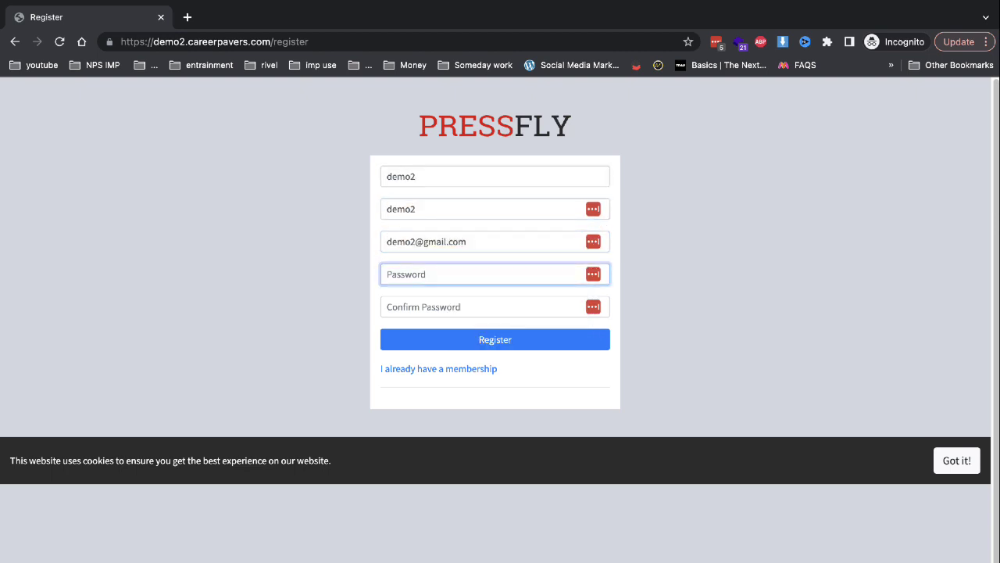
pyautogui.write('••')
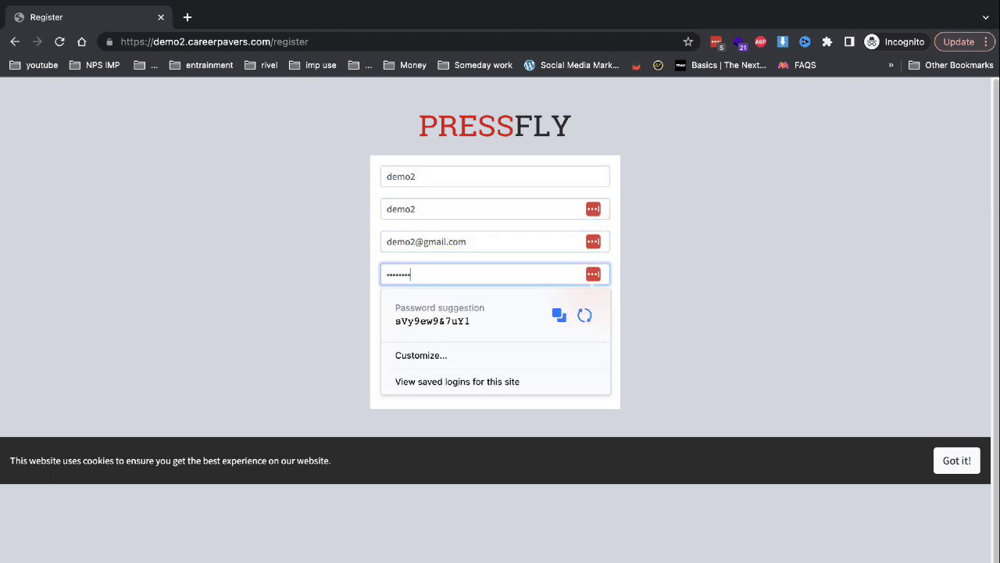
pyautogui.press('Tab')
pyautogui.write('••')
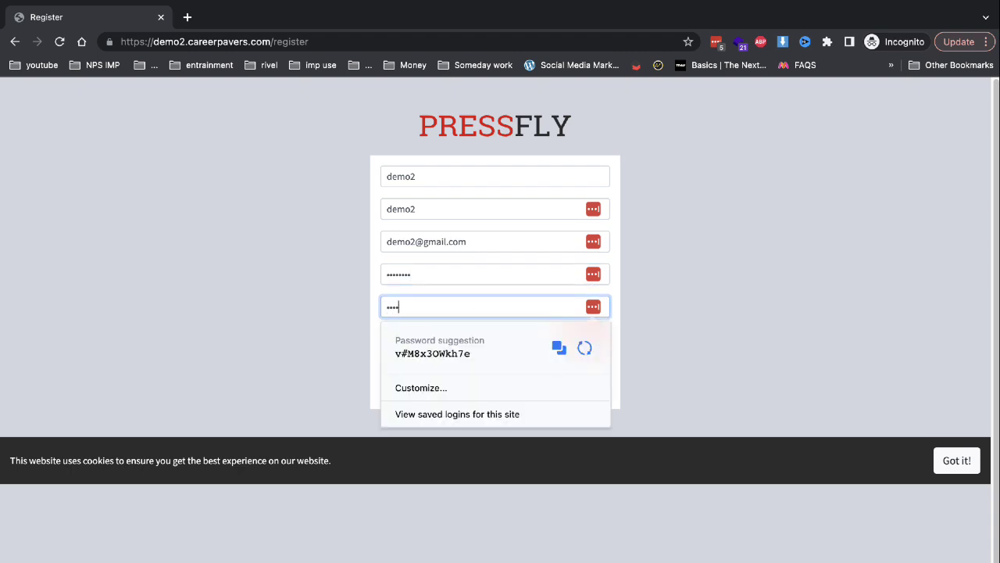
pyautogui.write('••••••')
pyautogui.press('Return')
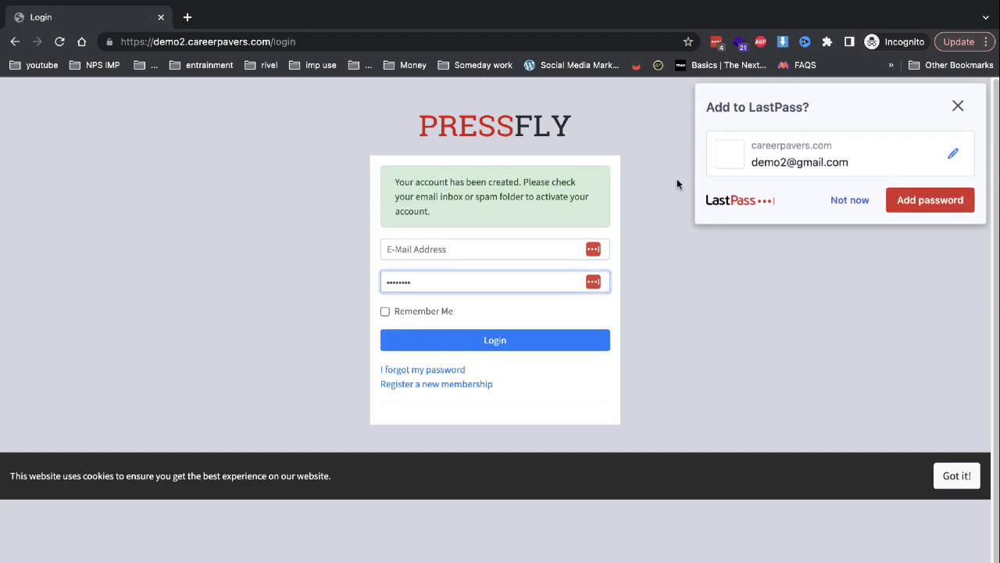
pyautogui.click(844, 202)
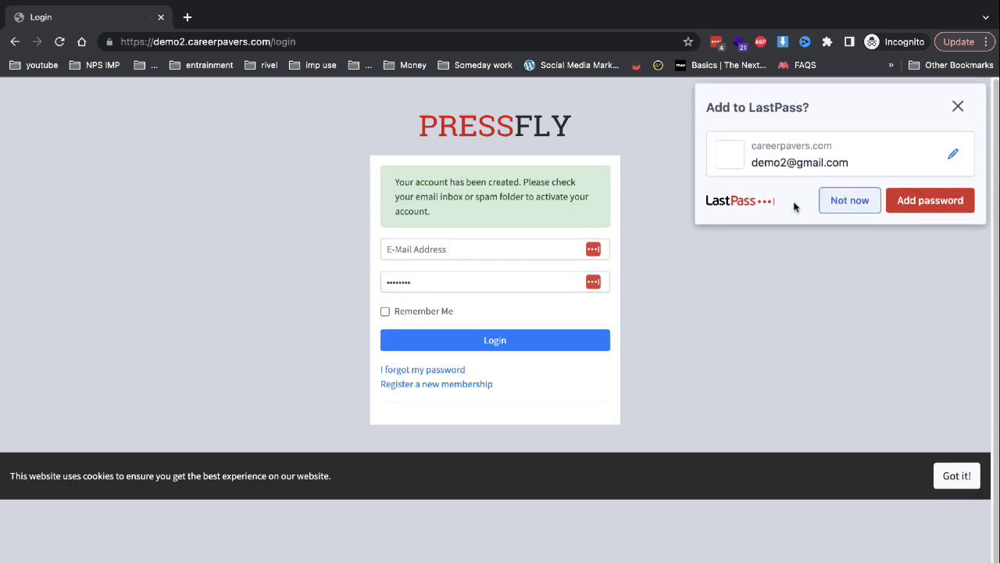
pyautogui.click(161, 18)
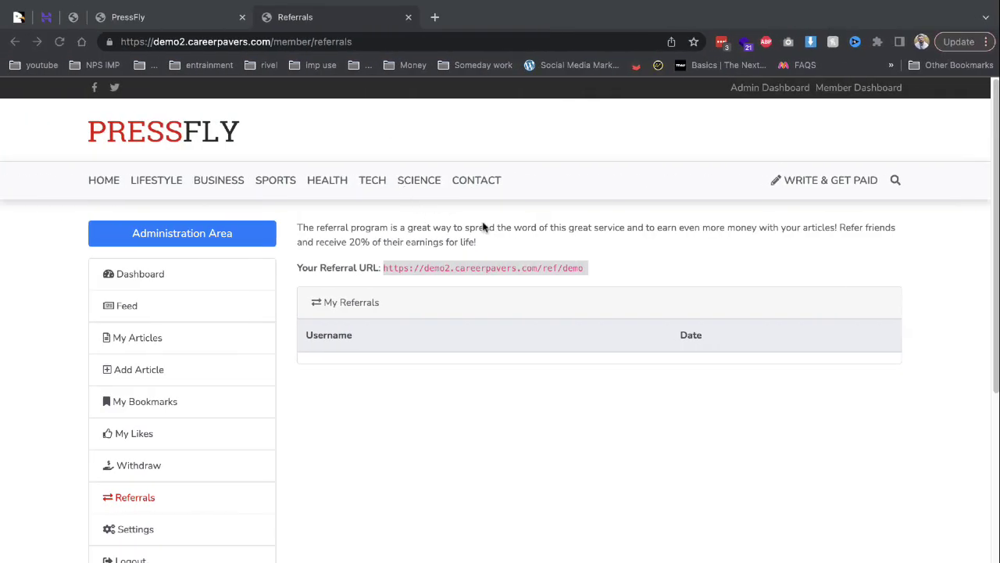
# Reload Referrals to confirm the new member is listed, then go to the Admin Dashboard via Settings.
pyautogui.press('super+r')
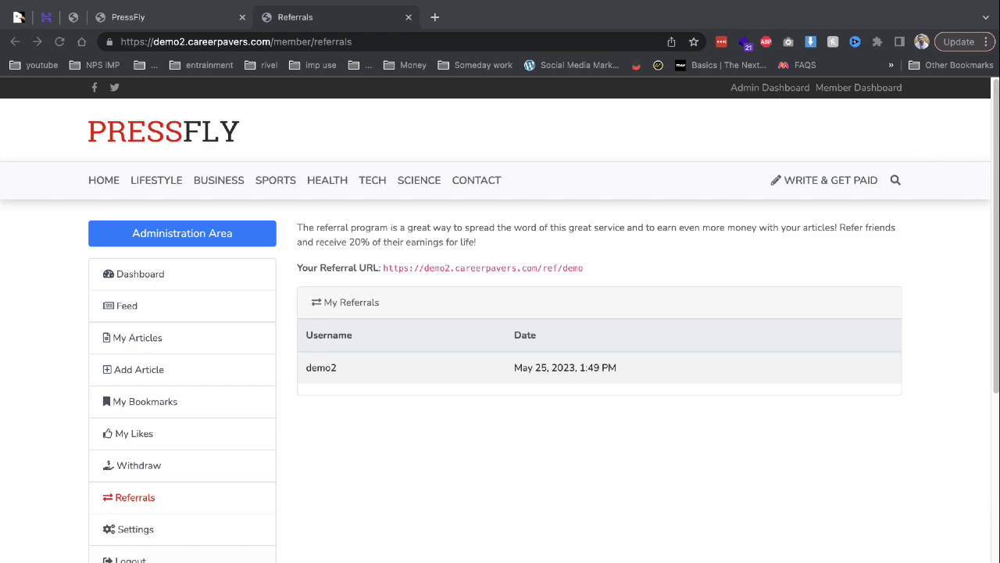
pyautogui.click(137, 530)
pyautogui.scroll(-10, 478, 474)
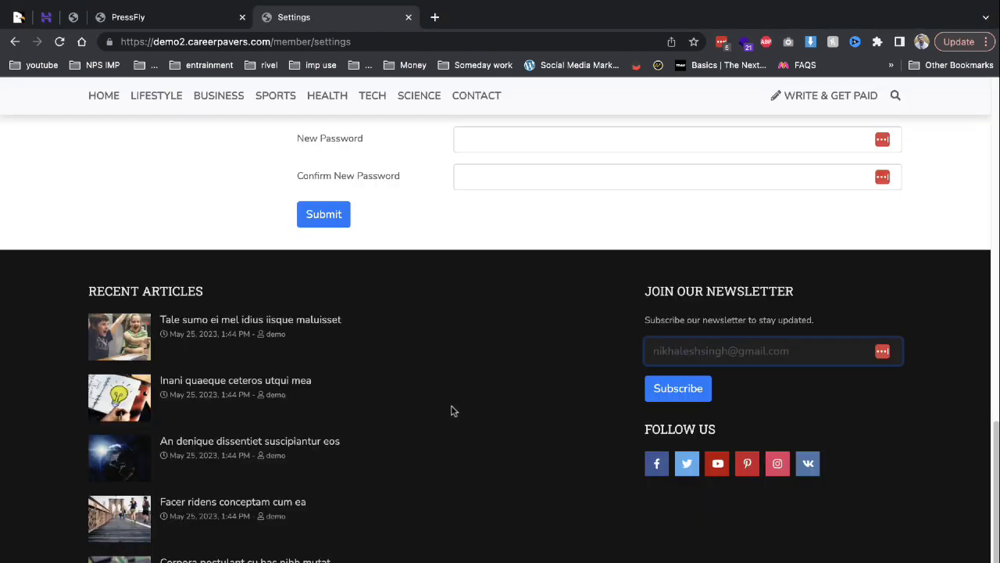
pyautogui.scroll(6, 443, 451)
pyautogui.scroll(10, 731, 338)
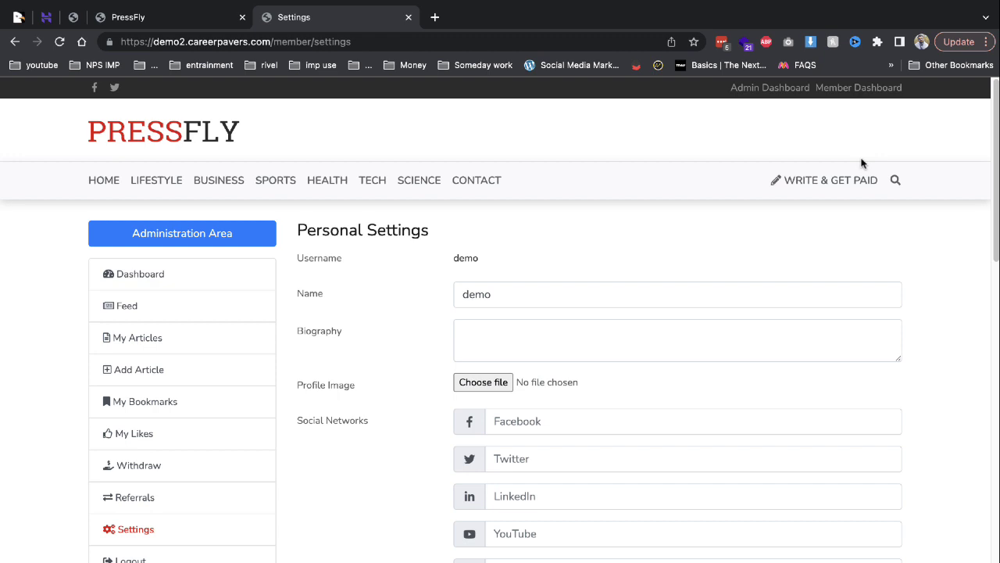
pyautogui.click(769, 90)
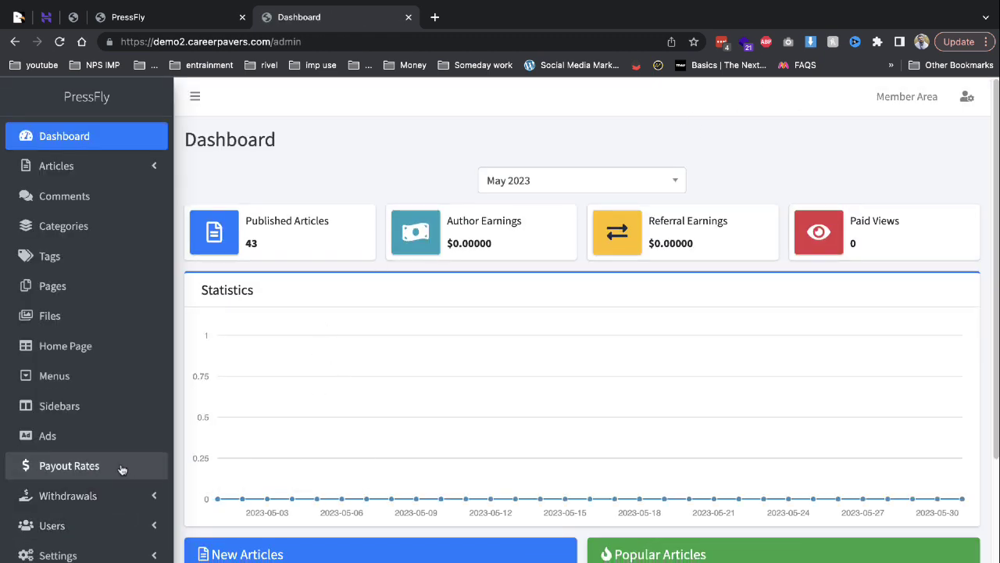
# Expand the Withdrawals, Settings and Users admin menus and view the admin Referrals list.
pyautogui.click(123, 506)
pyautogui.scroll(-1, 122, 507)
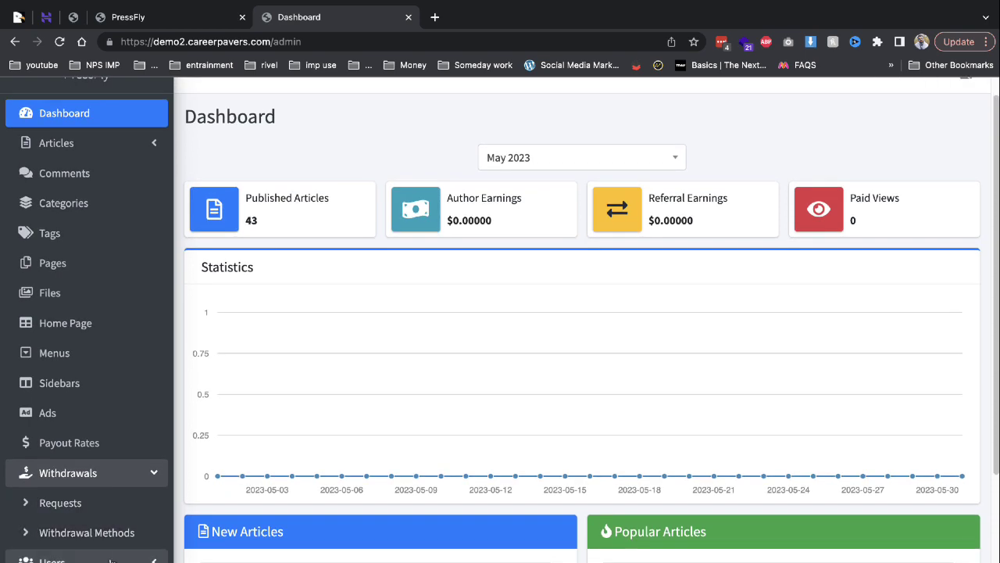
pyautogui.scroll(-3, 156, 457)
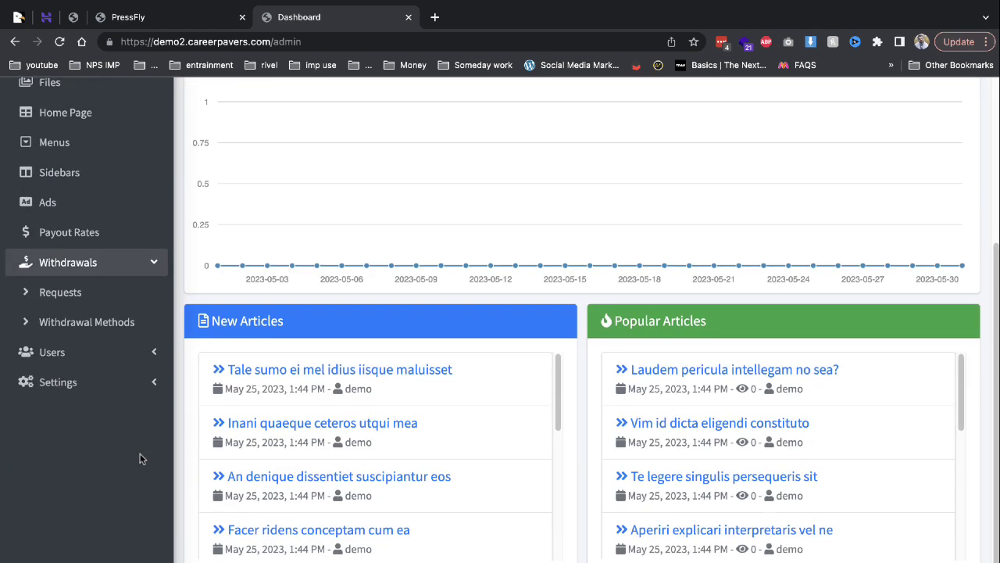
pyautogui.click(112, 383)
pyautogui.click(112, 365)
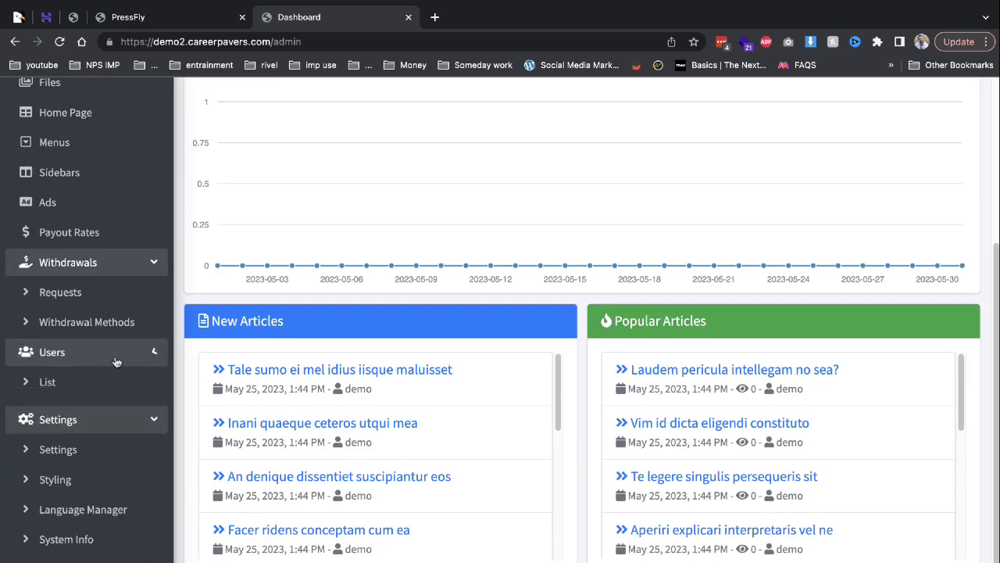
pyautogui.click(91, 452)
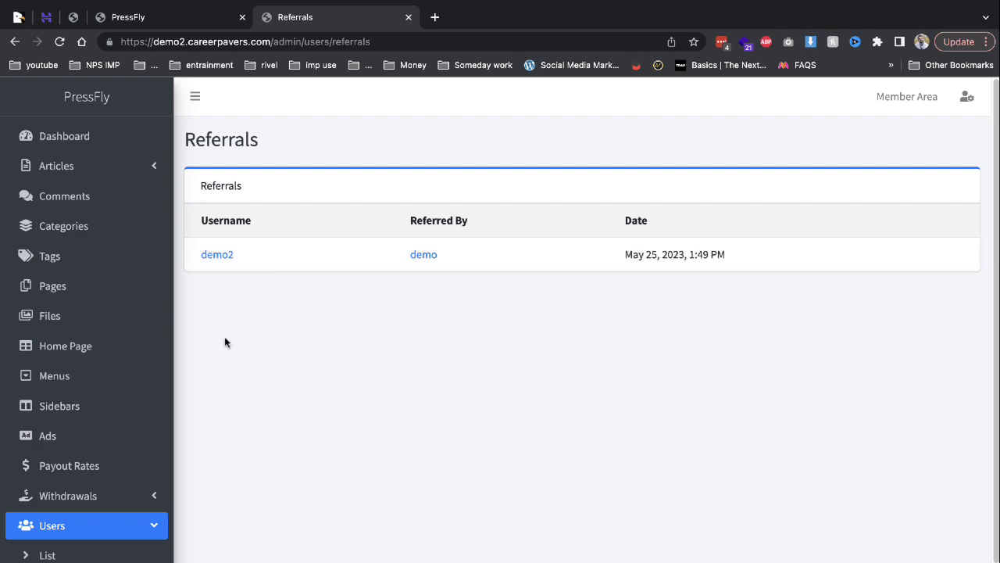
# Review the Payout Rates page, then view Users > List showing the new member Pending.
pyautogui.scroll(-2, 186, 383)
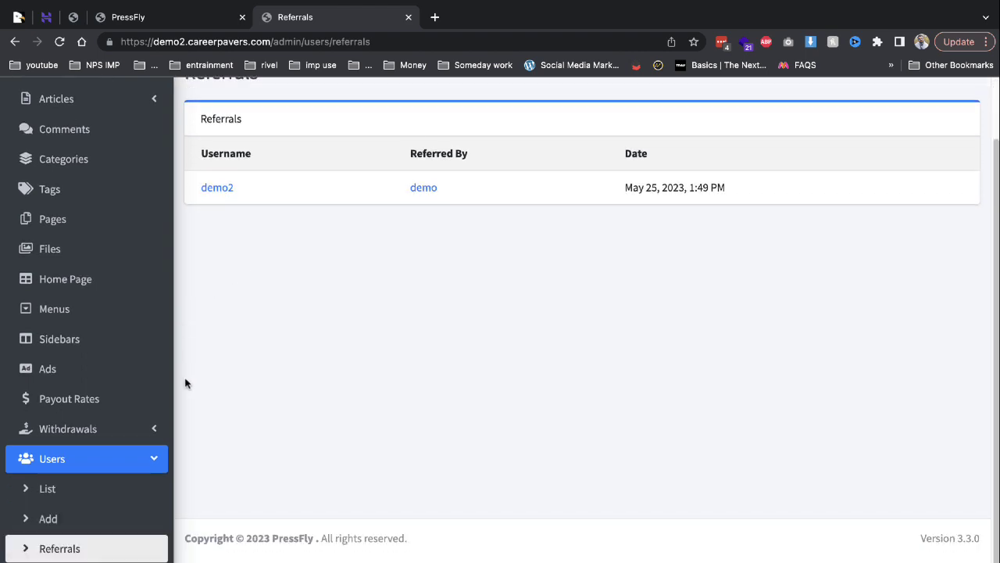
pyautogui.click(125, 398)
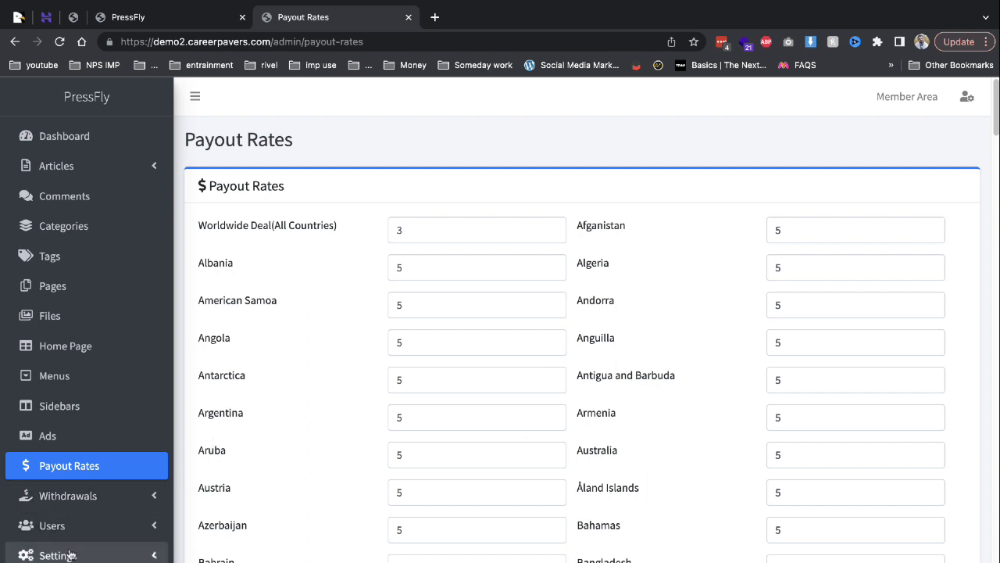
pyautogui.scroll(-1, 70, 535)
pyautogui.click(79, 502)
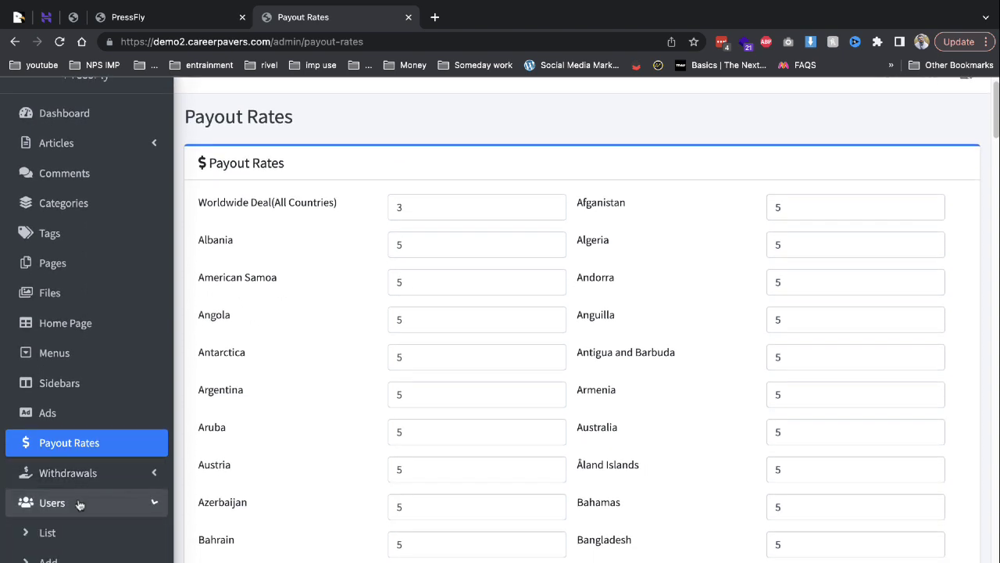
pyautogui.click(72, 532)
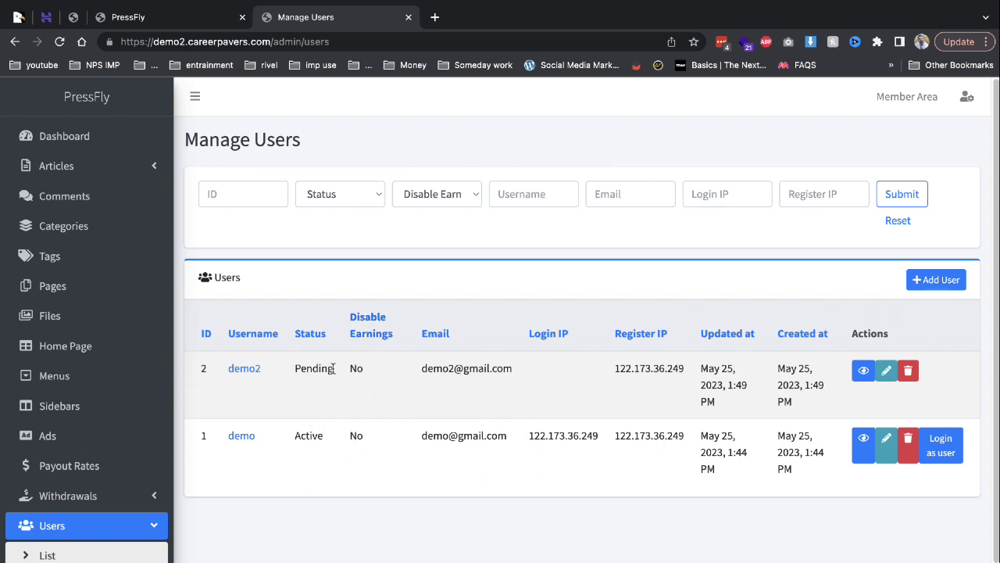
# Change the pending member's status to Active in the user edit form and submit.
pyautogui.click(886, 371)
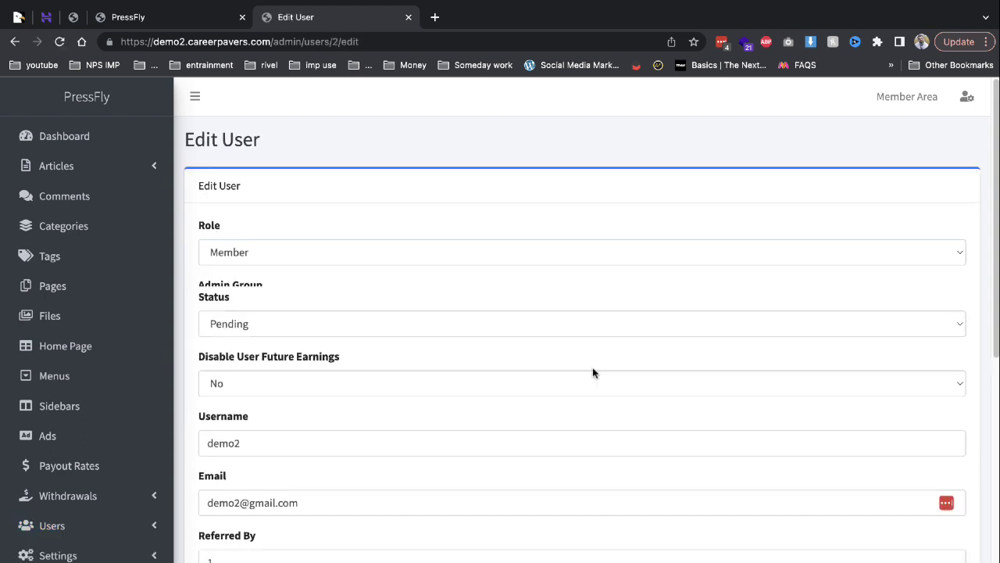
pyautogui.click(270, 321)
pyautogui.click(261, 295)
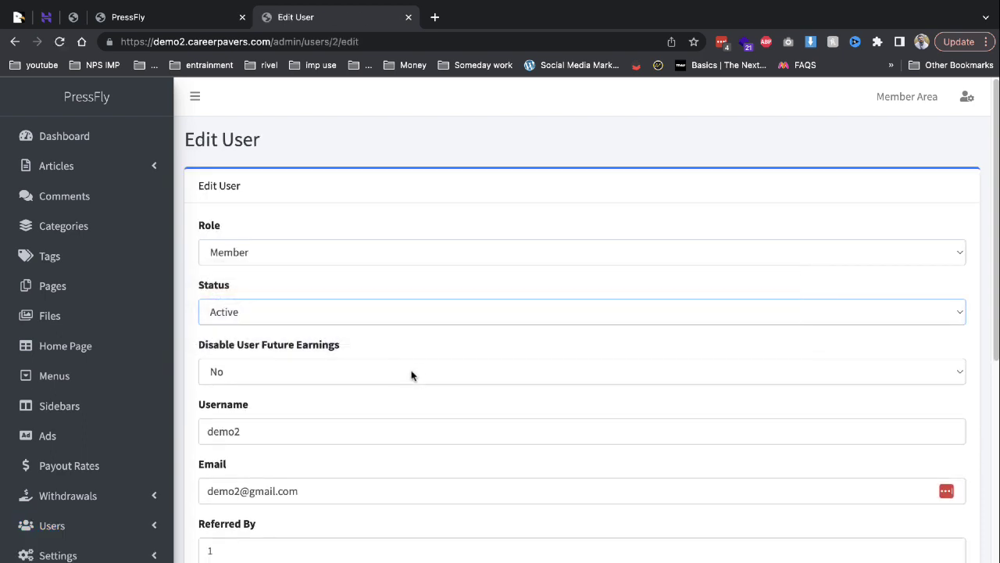
pyautogui.scroll(-10, 412, 376)
pyautogui.click(227, 537)
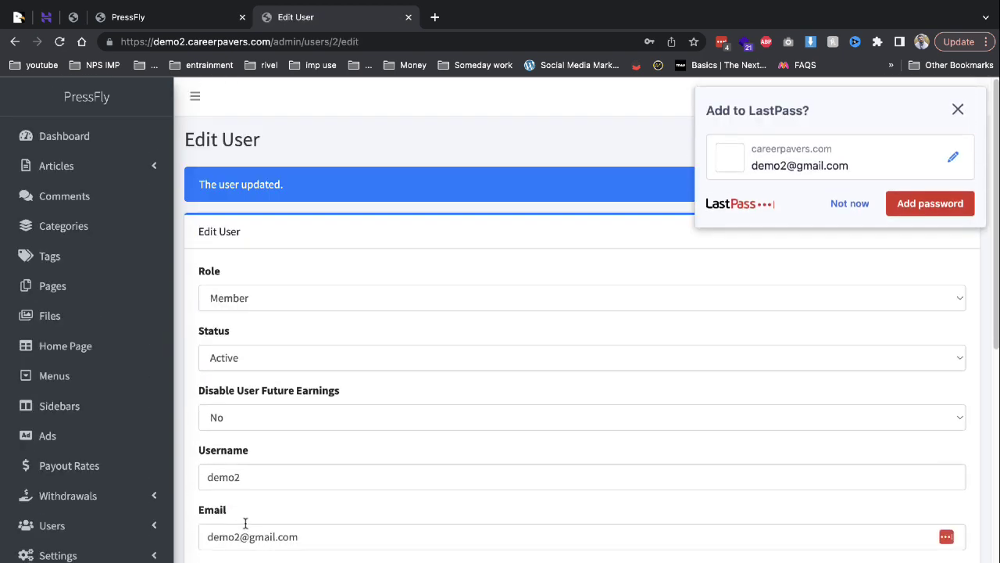
pyautogui.scroll(-6, 440, 357)
pyautogui.click(842, 205)
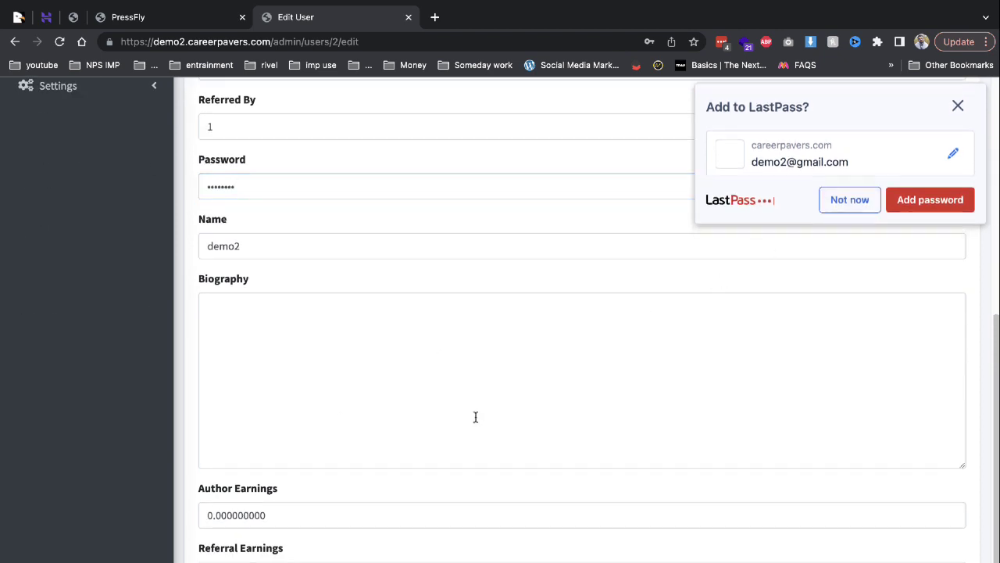
# Enter 12 as the member's Author Earnings, then go to Withdrawals > Requests.
pyautogui.click(212, 517)
pyautogui.write('12')
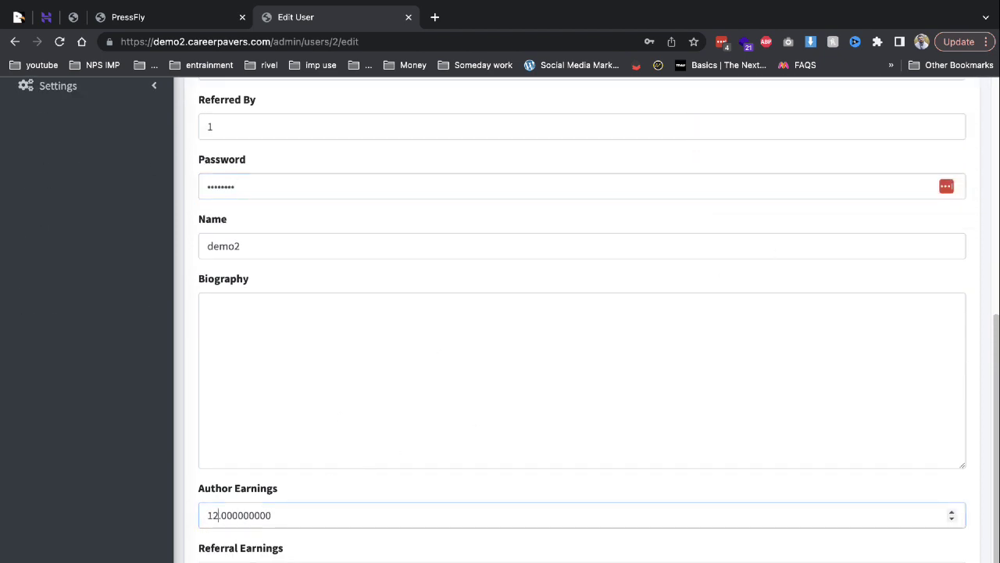
pyautogui.scroll(-1, 290, 446)
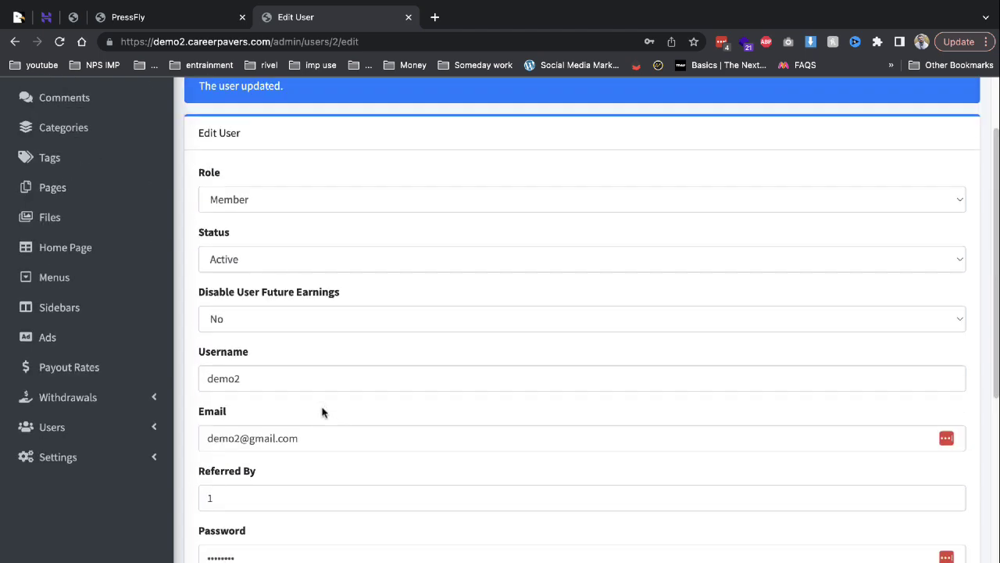
pyautogui.click(94, 399)
pyautogui.click(75, 424)
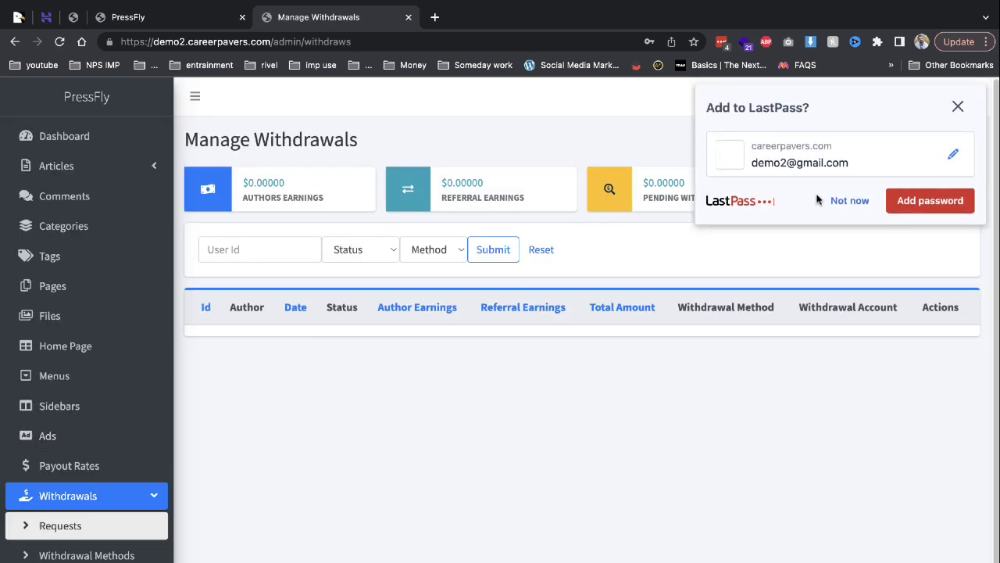
pyautogui.click(821, 201)
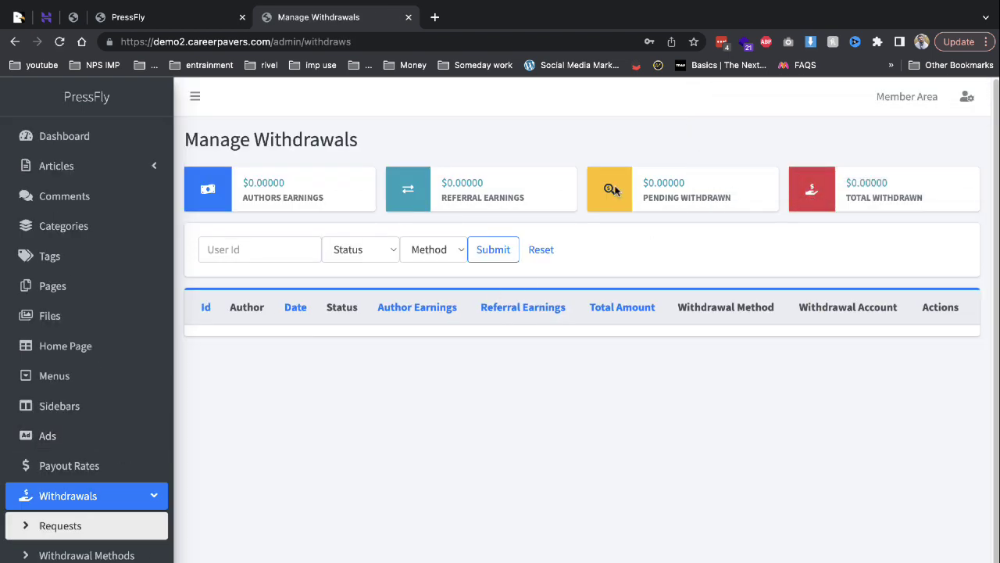